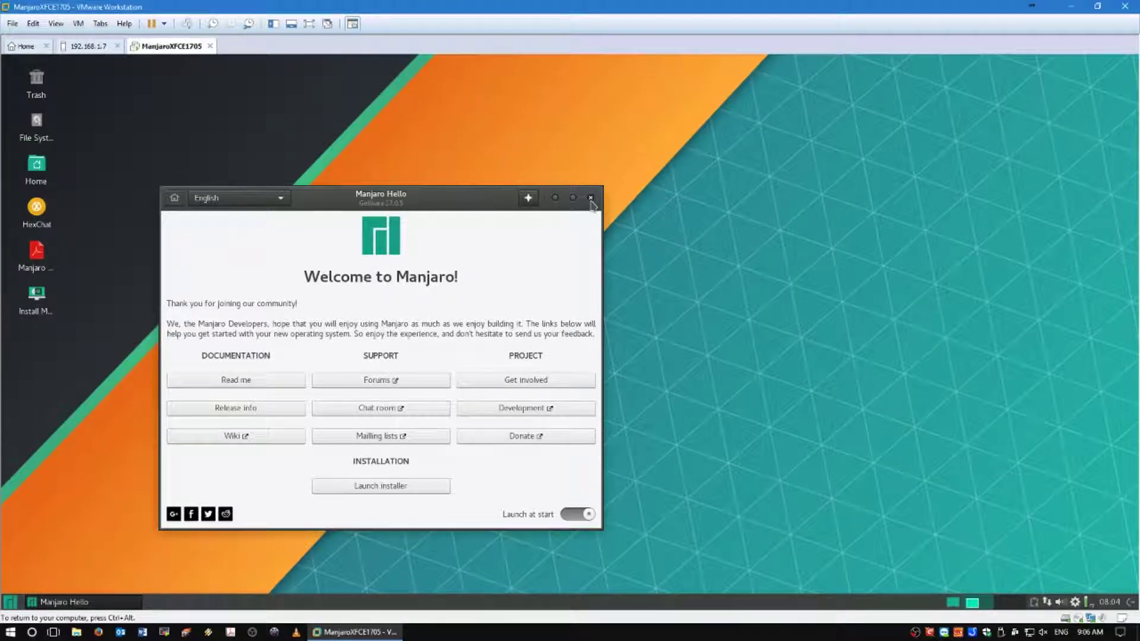
- Close Manjaro Hello and start the Install Manjaro installer from the desktop
click(590, 198)
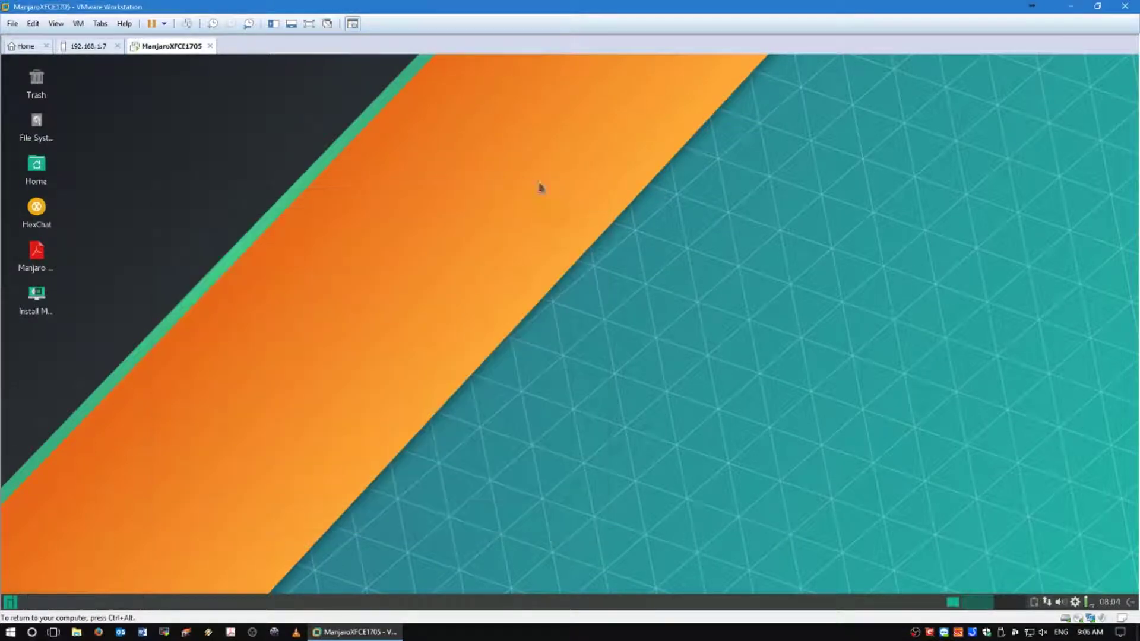
double_click(43, 297)
- Keep English (United States) as the installer language in full-screen view
key(ctrl+alt+Return)
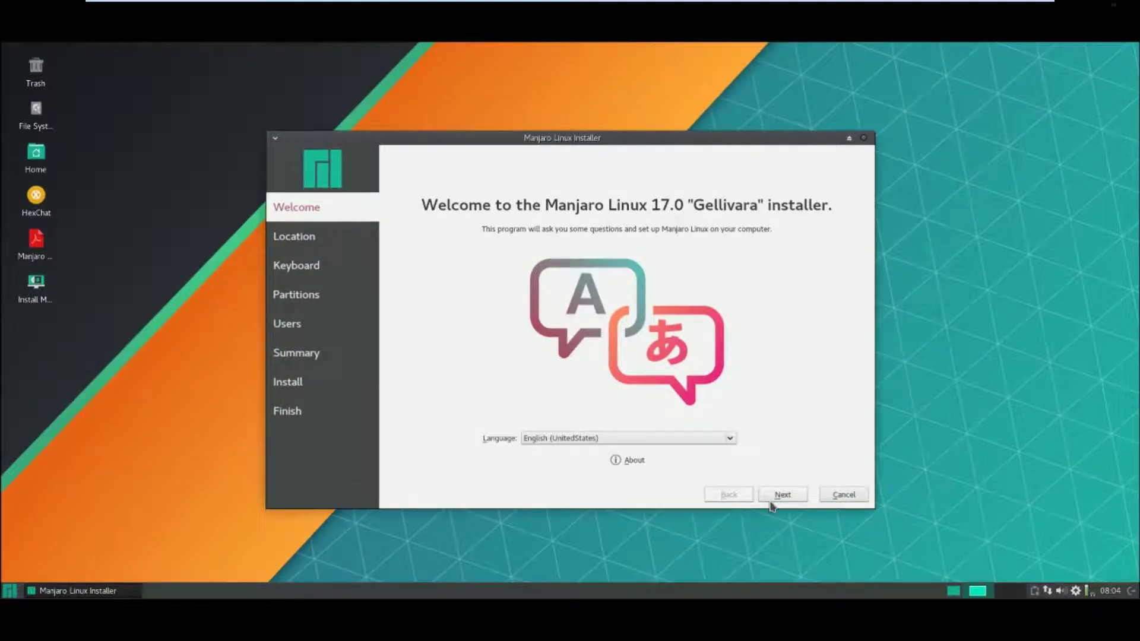
click(677, 441)
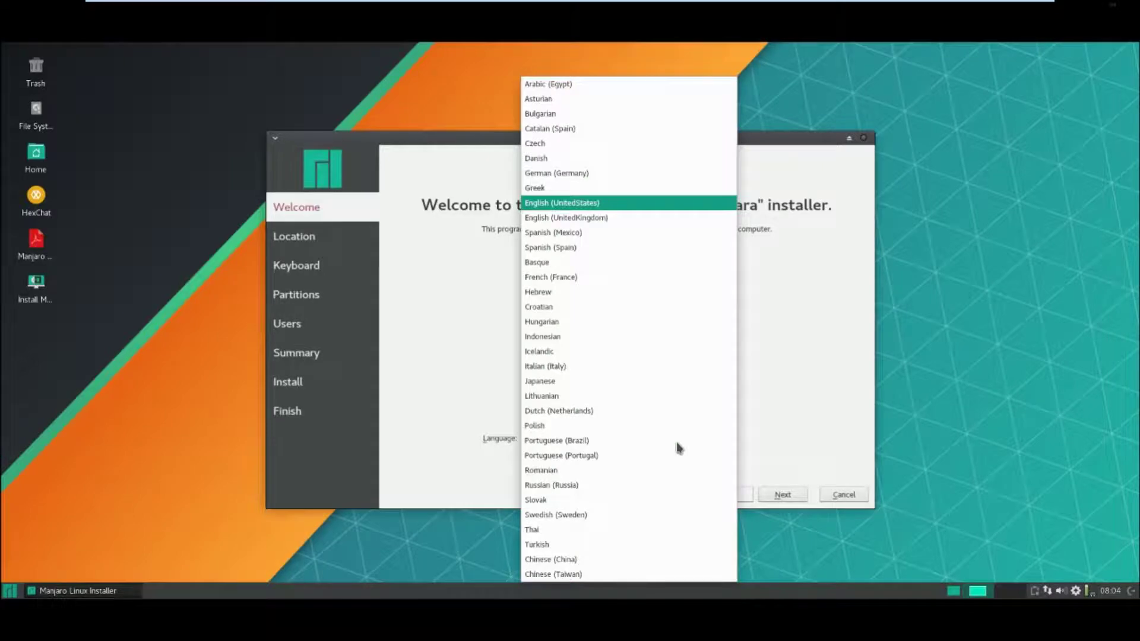
click(573, 204)
click(777, 498)
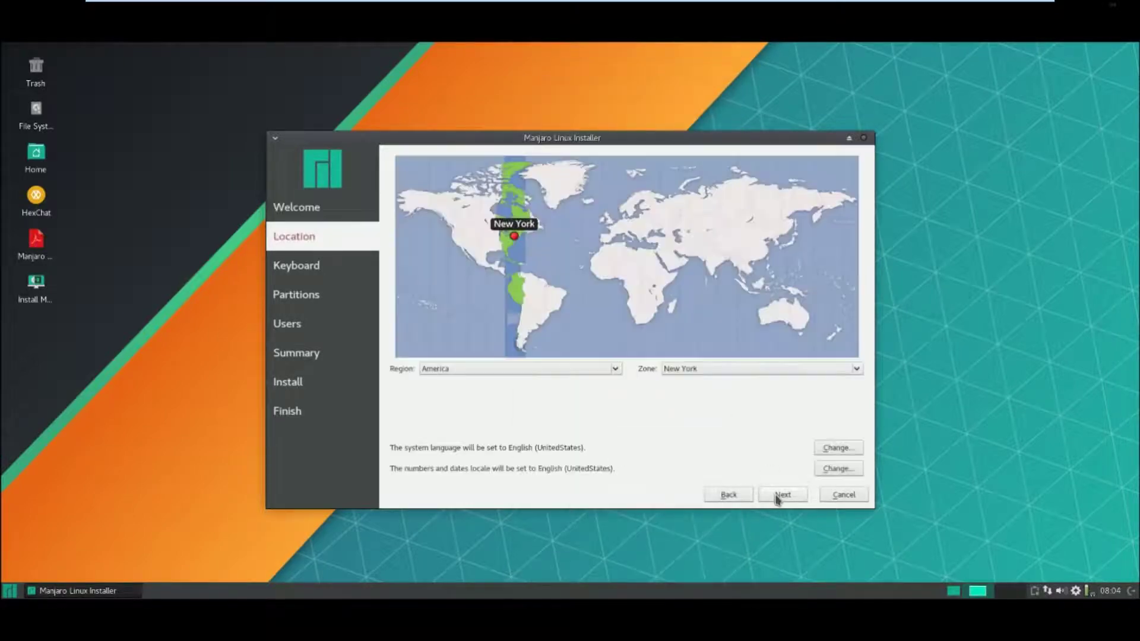
- Set the location to Region Australia, Zone Melbourne
click(594, 371)
click(484, 444)
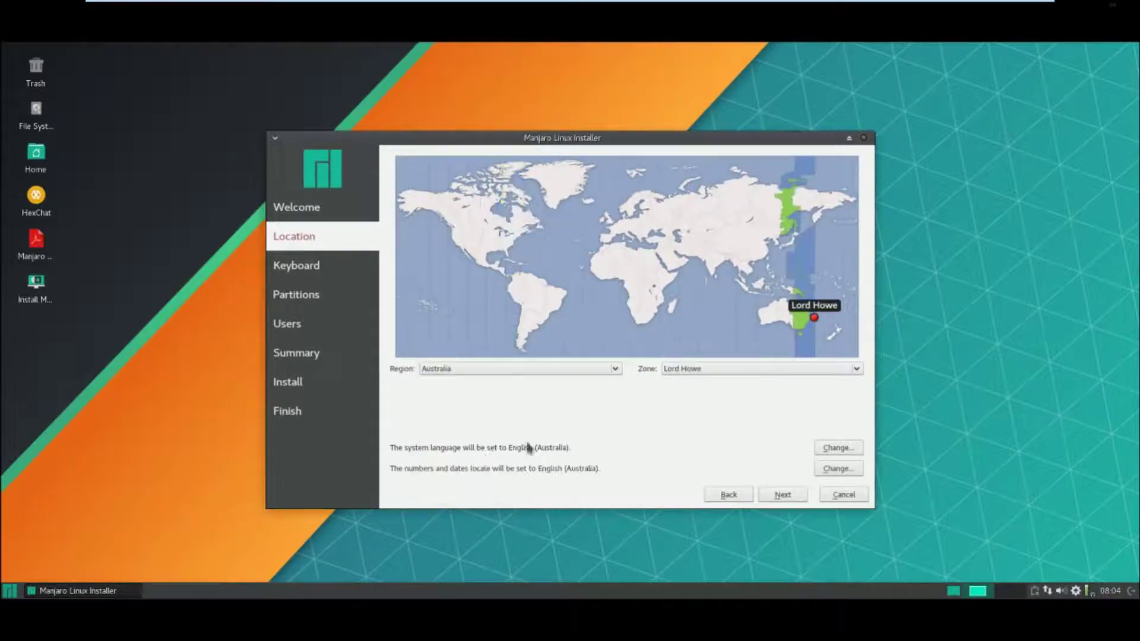
click(748, 368)
click(729, 371)
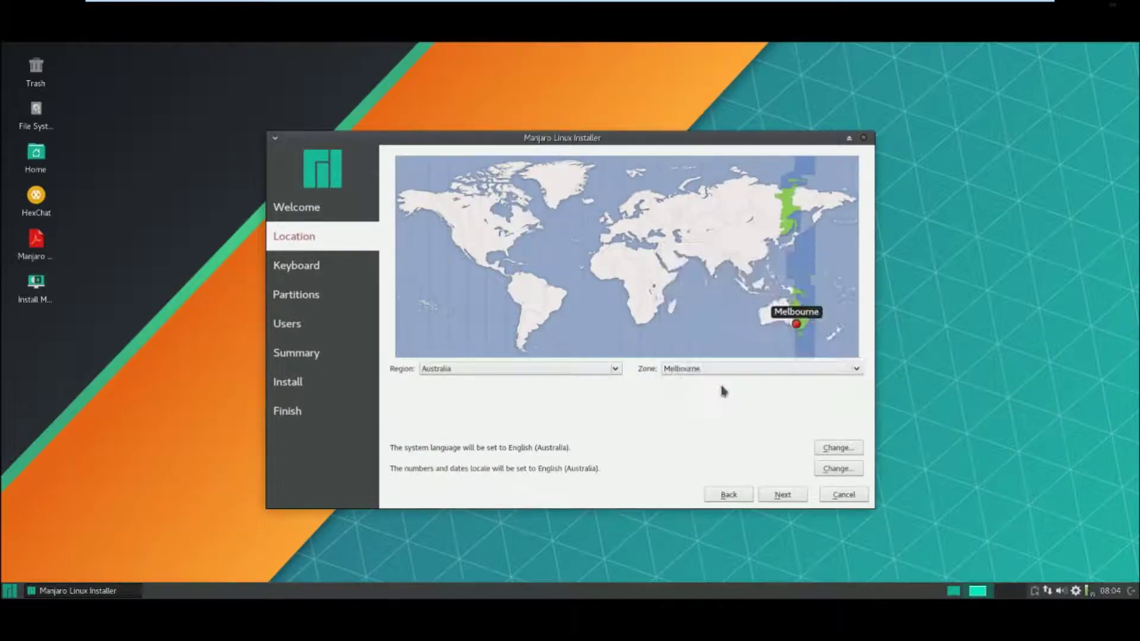
- Accept the English (Australian) keyboard and choose Erase disk for partitioning
click(772, 503)
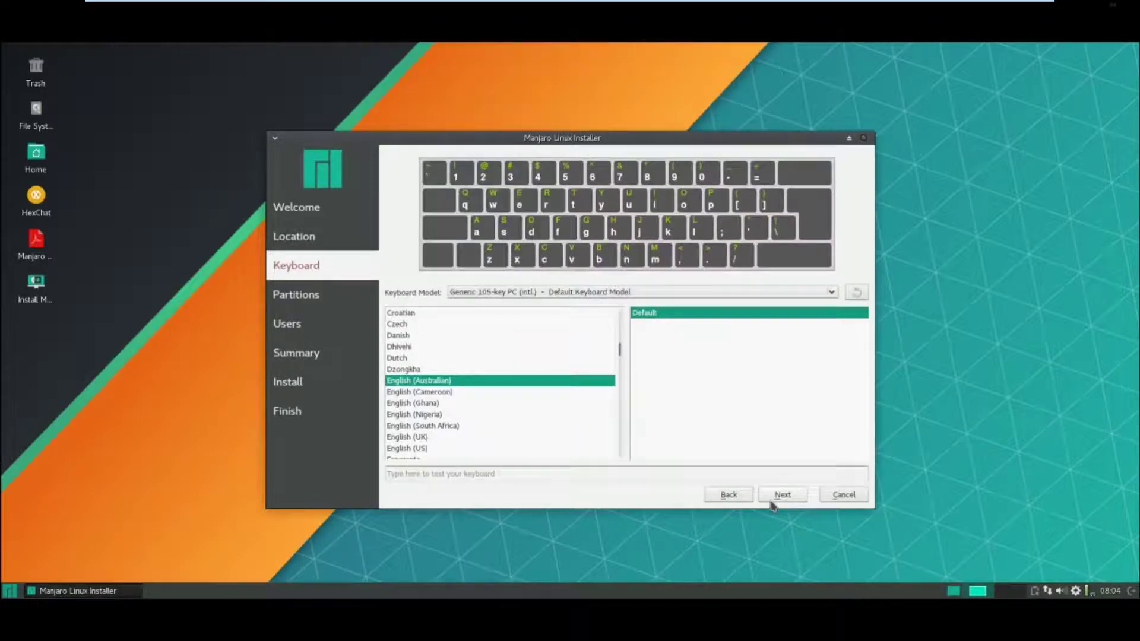
click(772, 503)
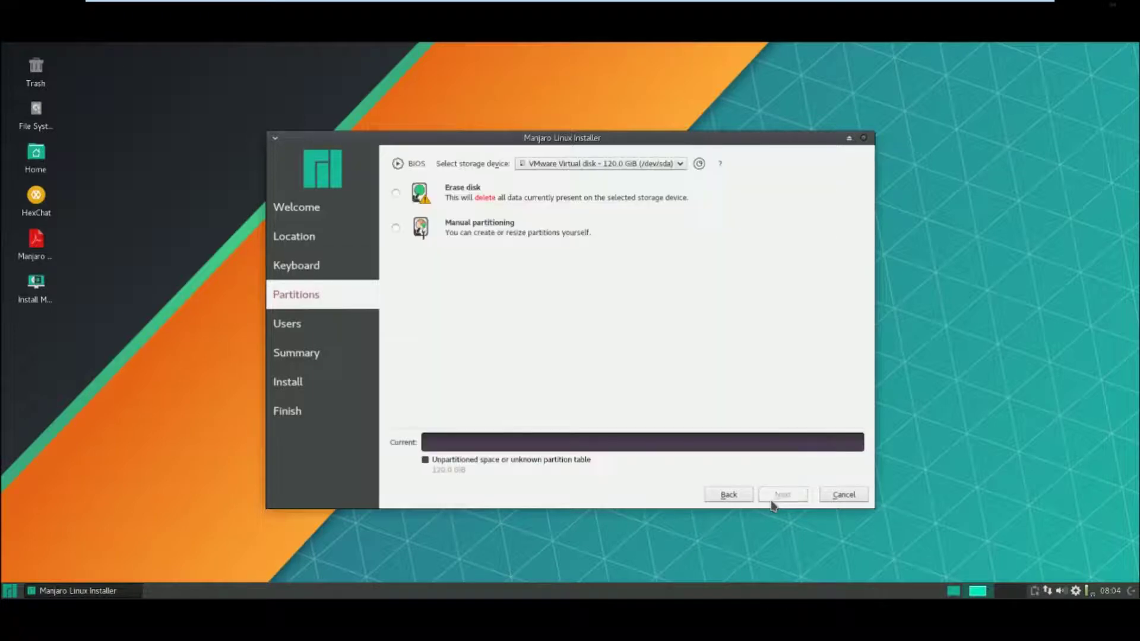
click(396, 192)
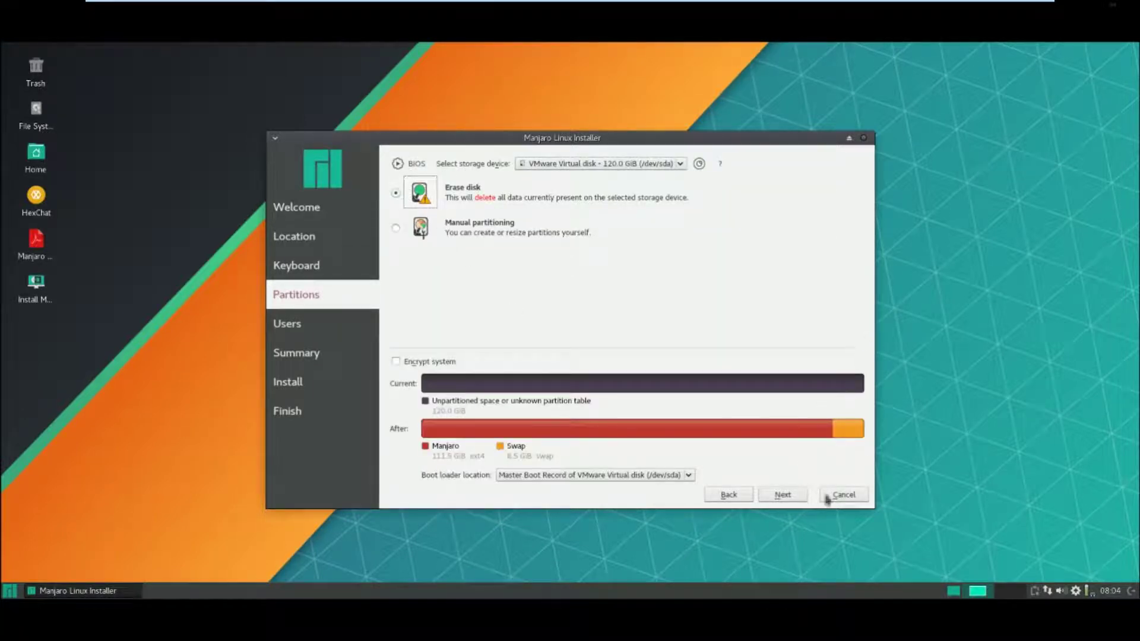
- Enter the user's full name and login name on the Users page
click(771, 500)
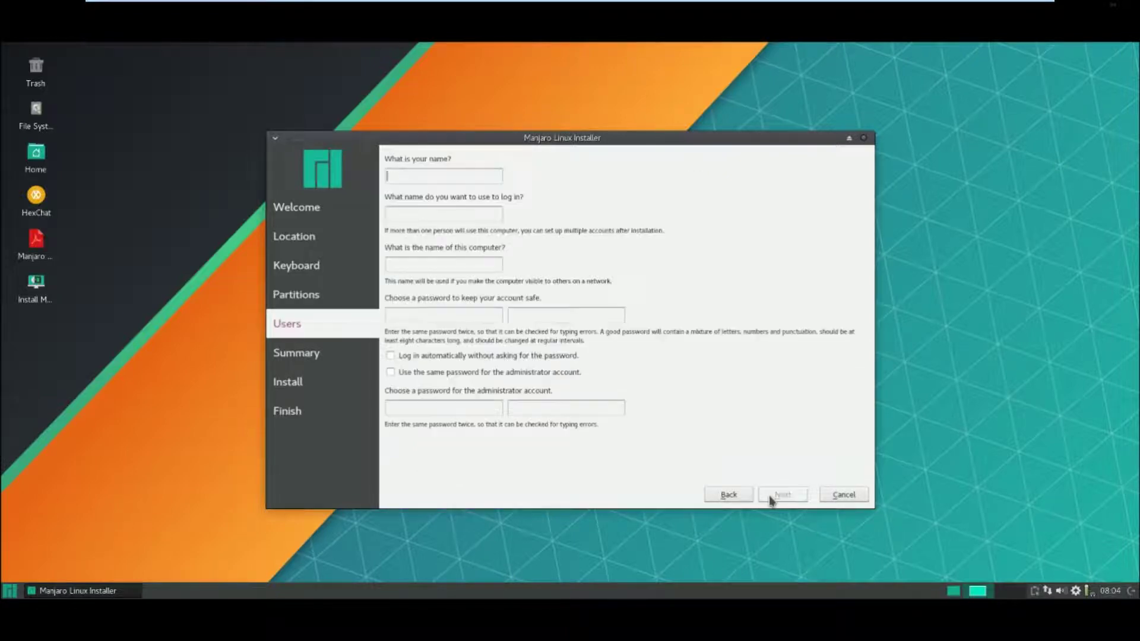
click(445, 173)
text(ajs)
key(Tab)
text(backyard)
- Set computer name backyard-vm and a matching password, reused for the administrator account
key(Tab)
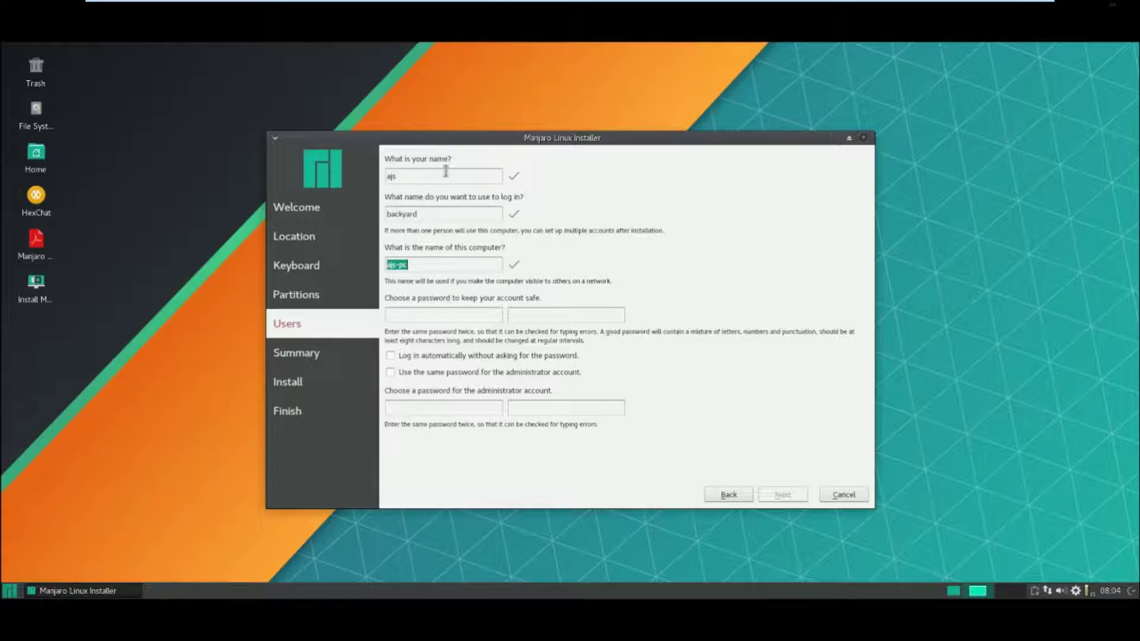
text(backyard-vm******)
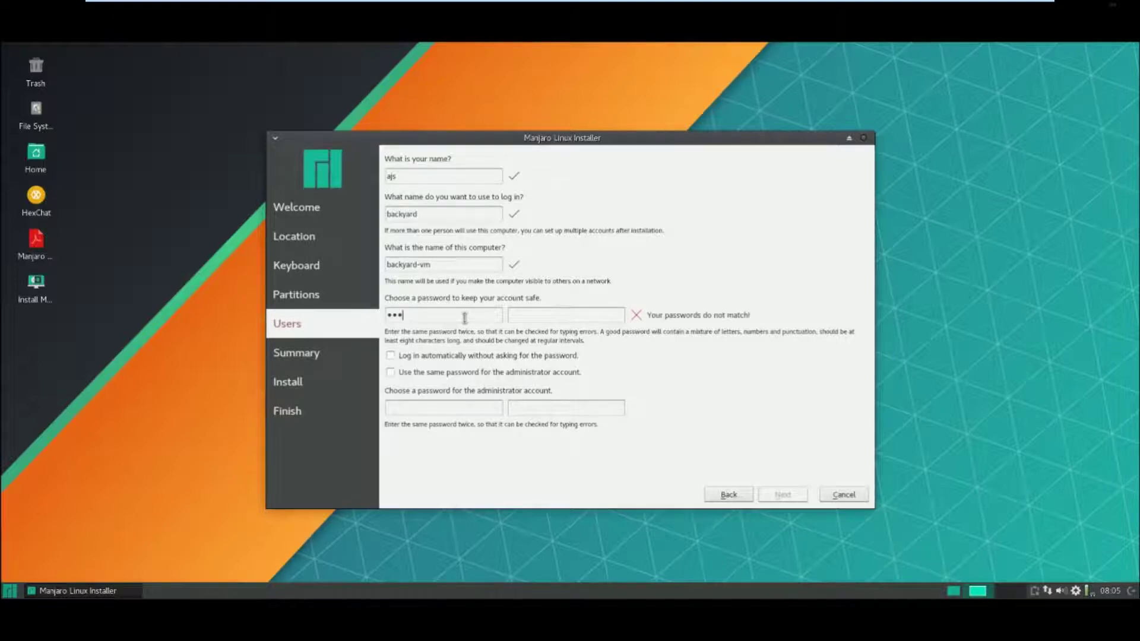
text(******)
key(Tab)
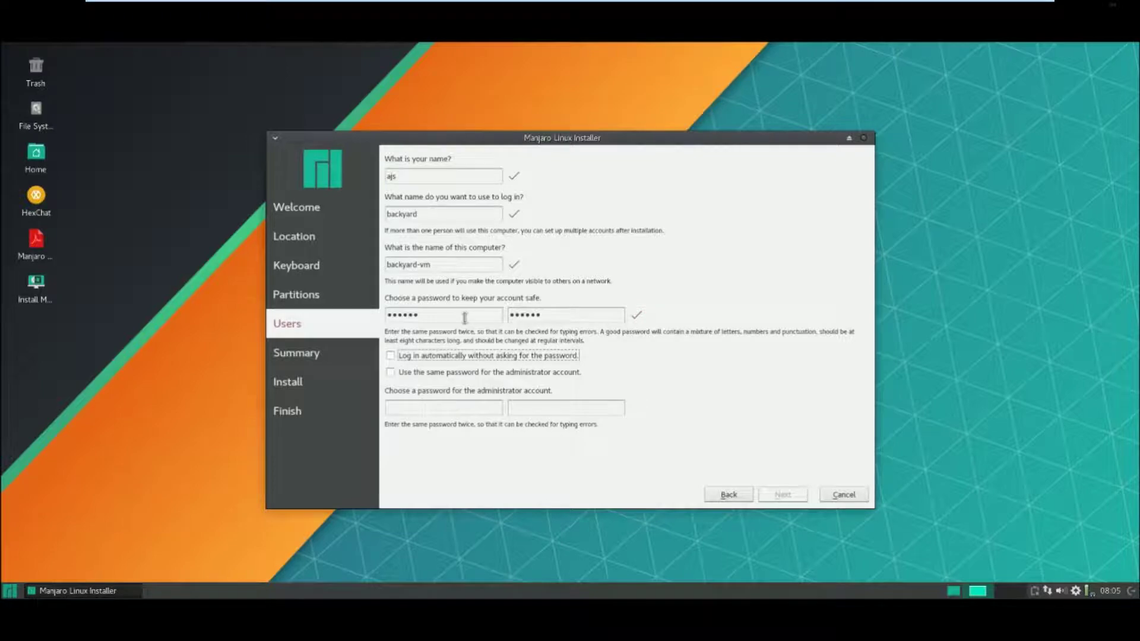
click(398, 375)
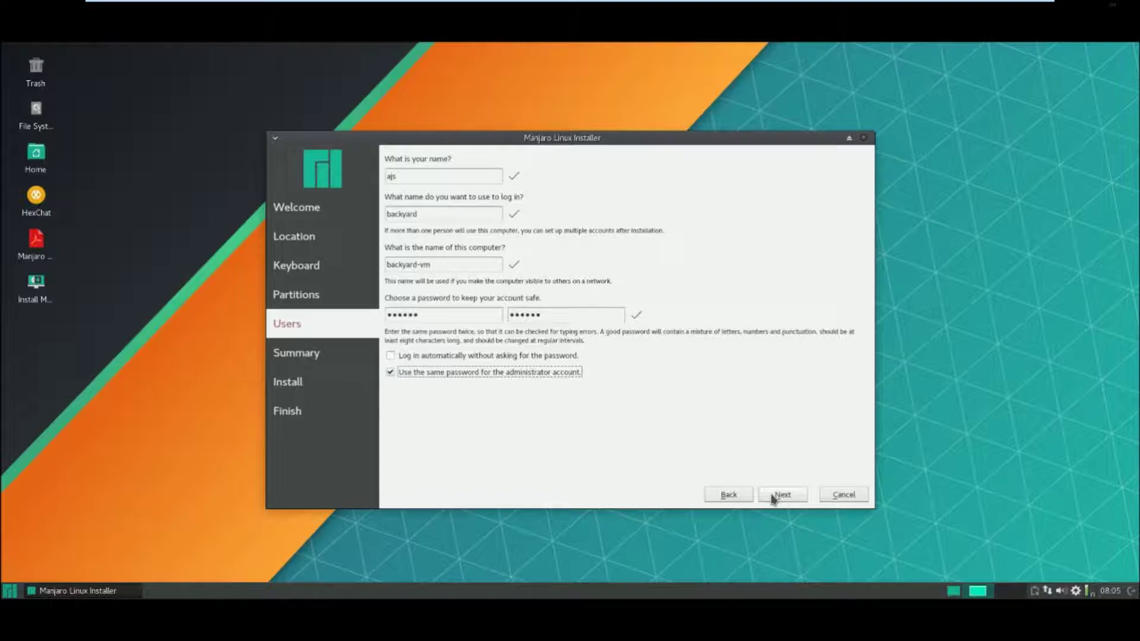
click(774, 497)
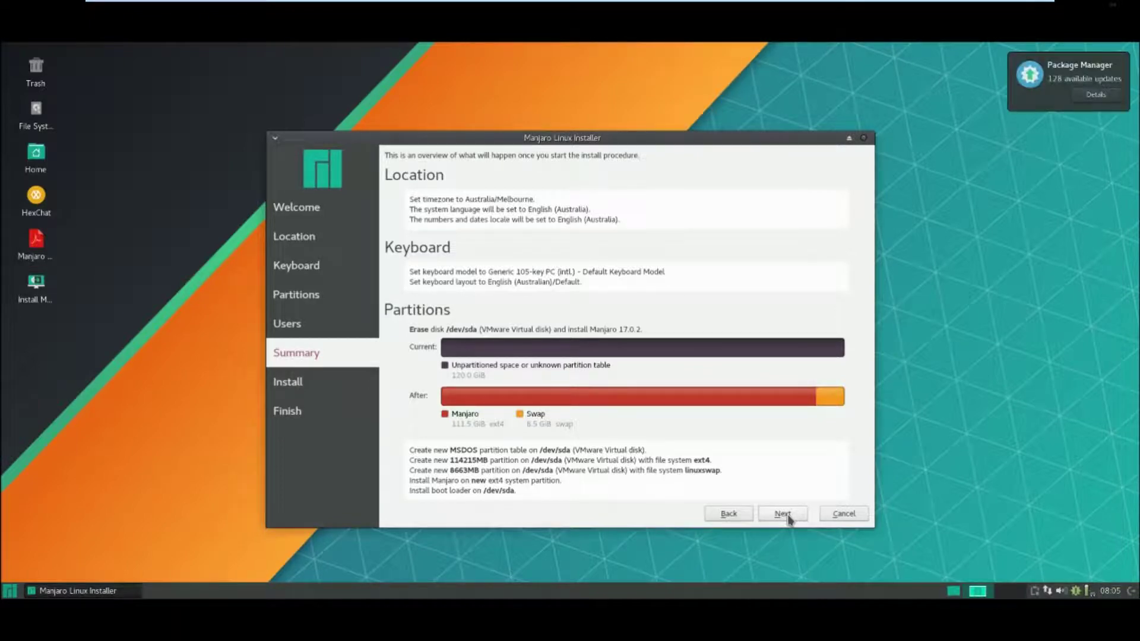
- Start the installation from the Summary page and confirm with Install now
click(783, 514)
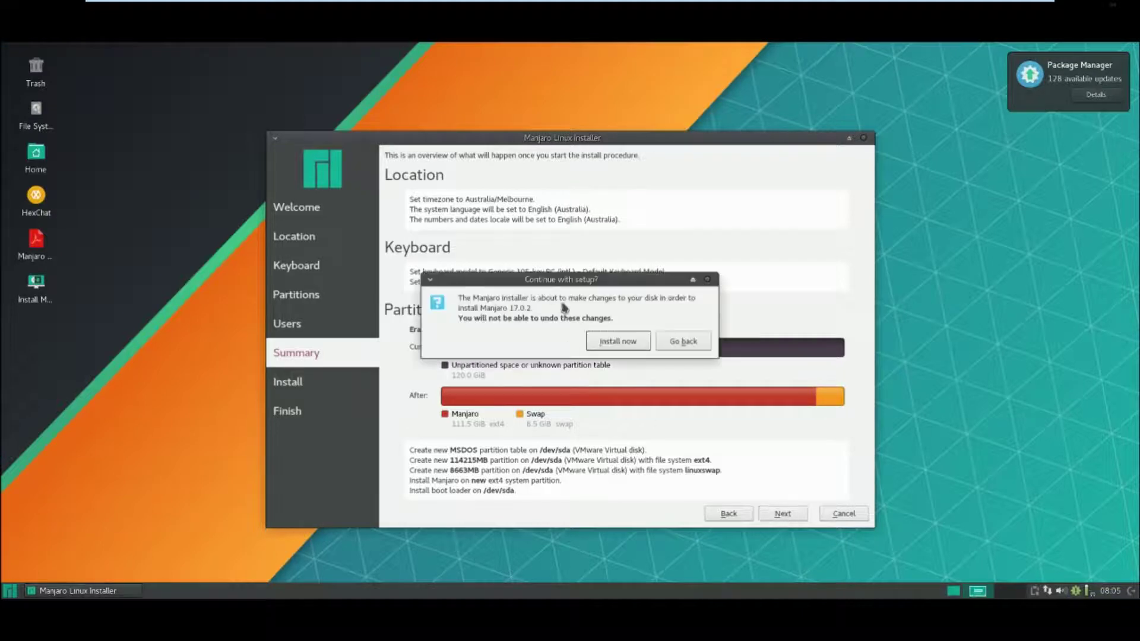
click(604, 343)
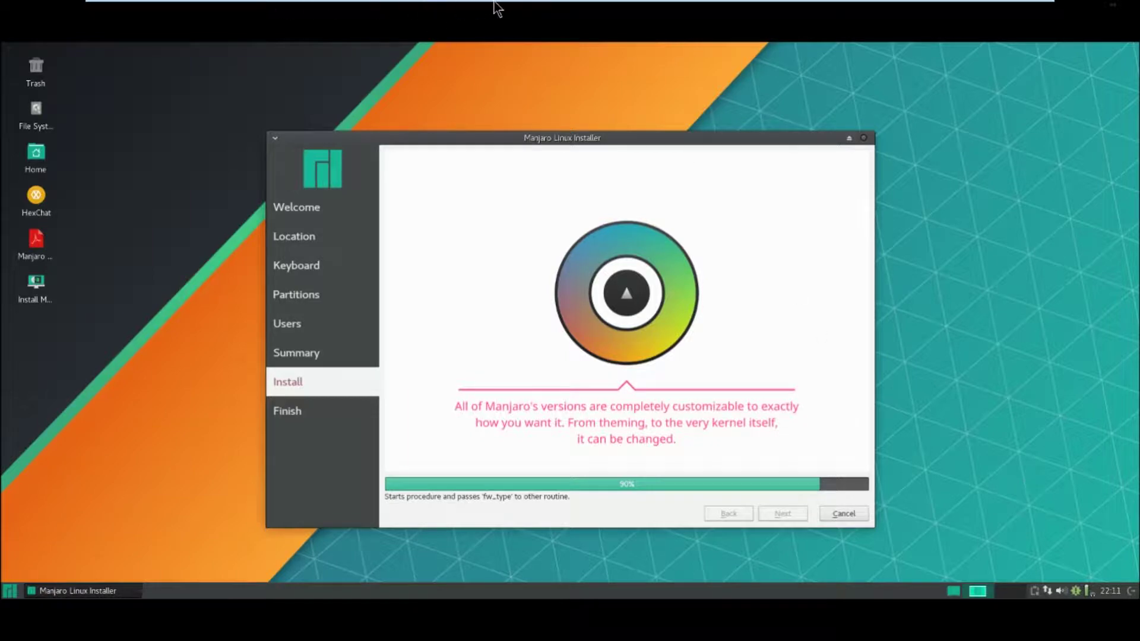
- Exit full screen and finish the installer with Restart now ticked
mouse_move(496, 6)
click(422, 7)
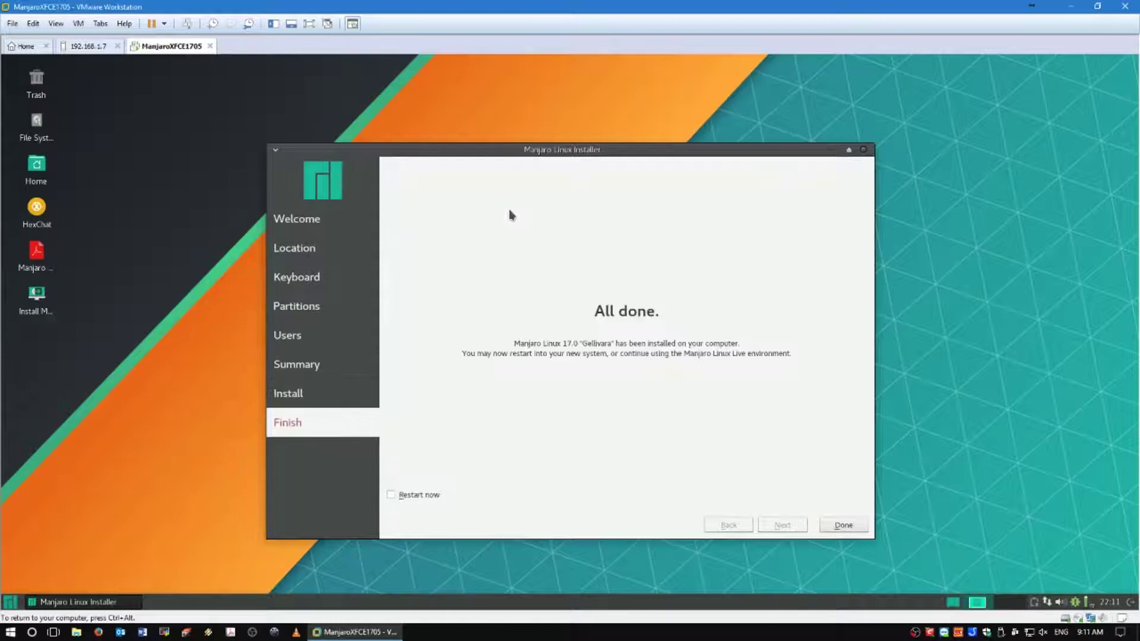
click(391, 494)
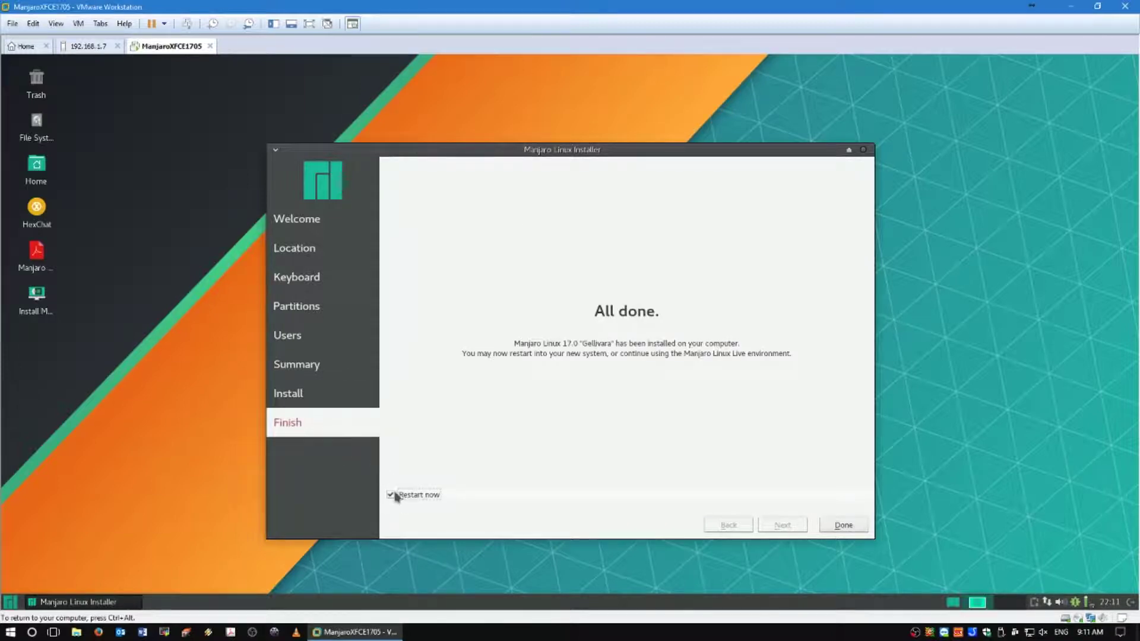
click(841, 525)
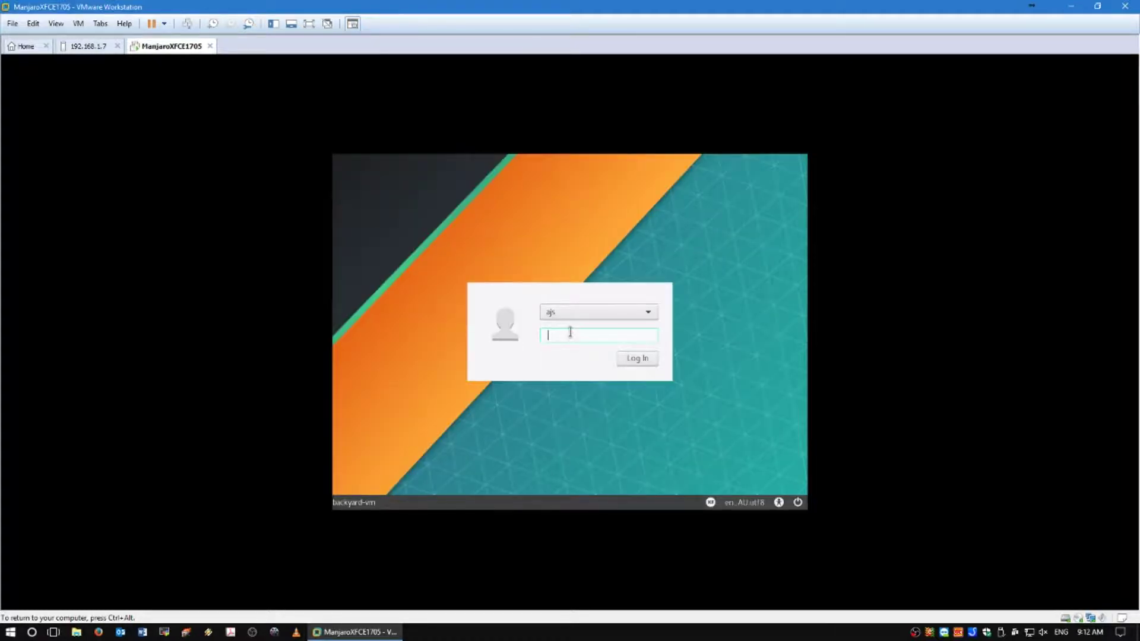
- Log in with the account password and switch the VM to full screen
text(********)
key(Return)
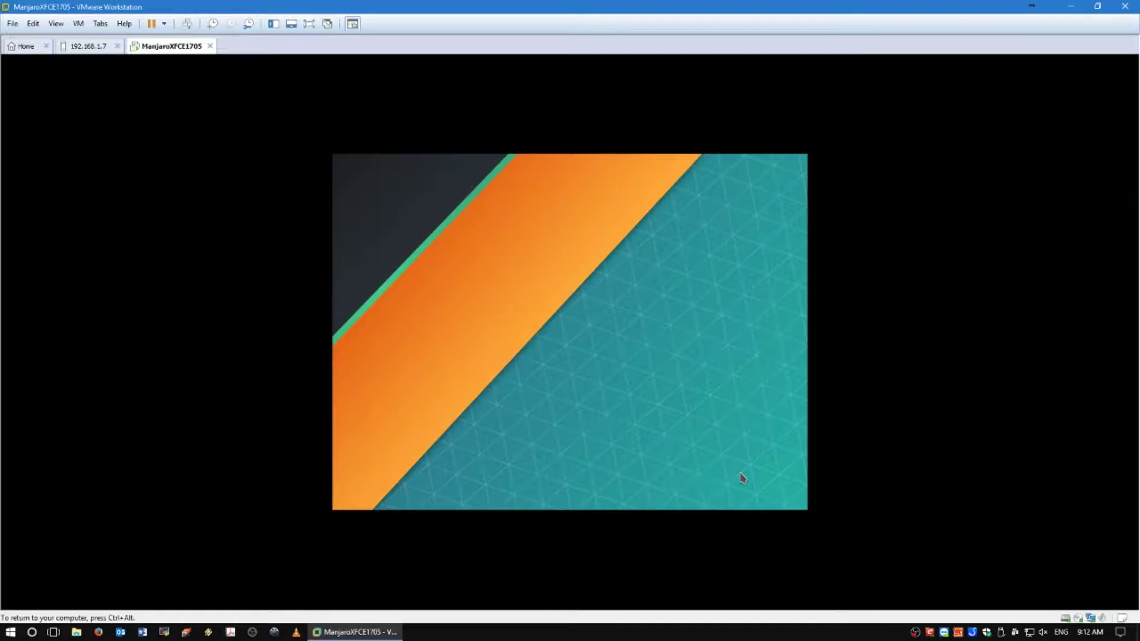
click(309, 24)
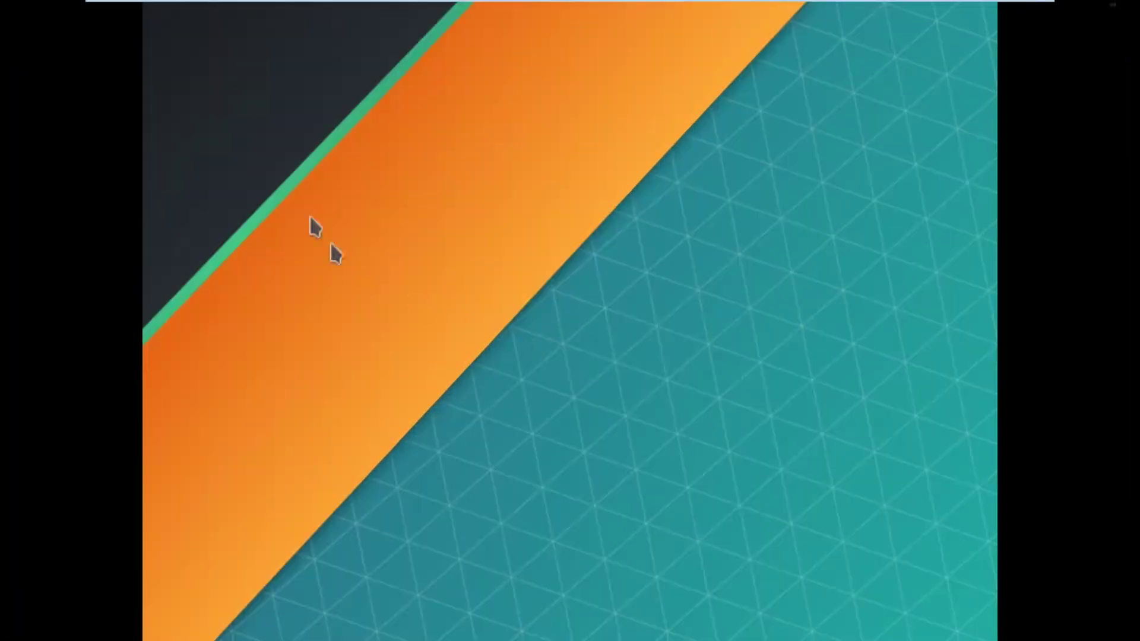
- Toggle VMware full screen off and back on, then close Manjaro Hello
mouse_move(327, 8)
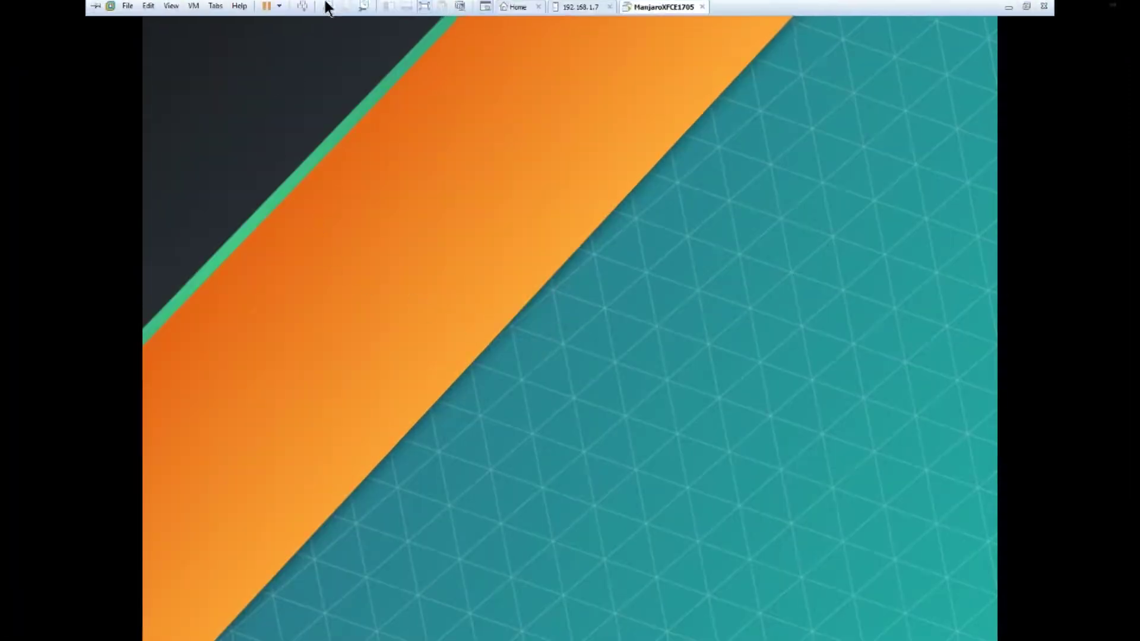
click(423, 6)
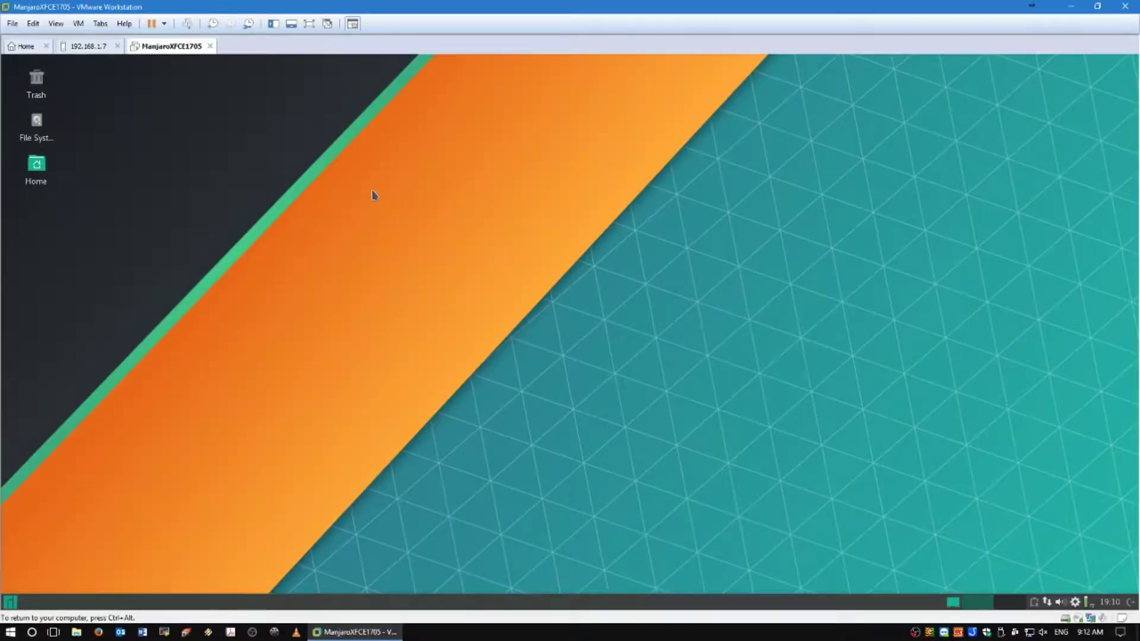
click(313, 23)
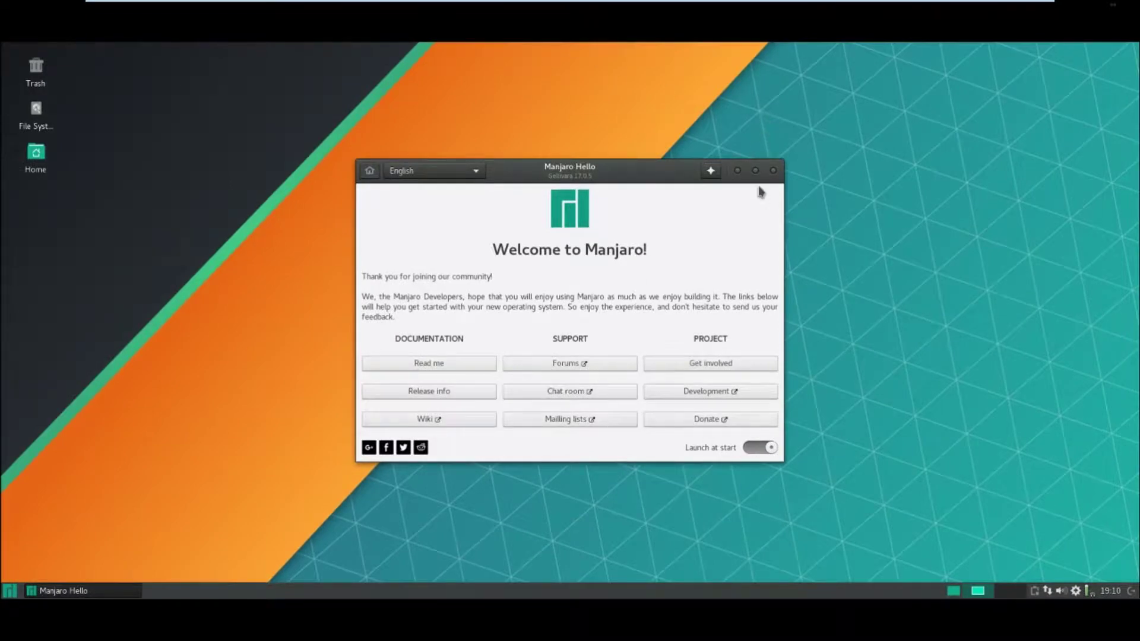
click(773, 170)
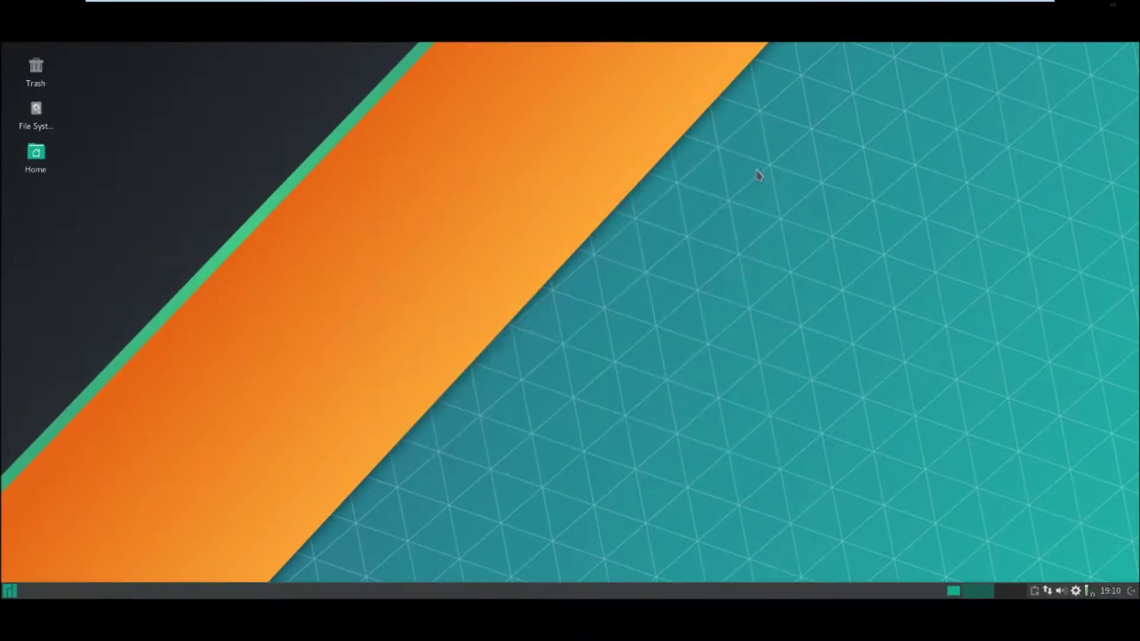
- Open Desktop settings from the desktop menu and try manjarowall17_05.jpg as wallpaper
right_click(361, 127)
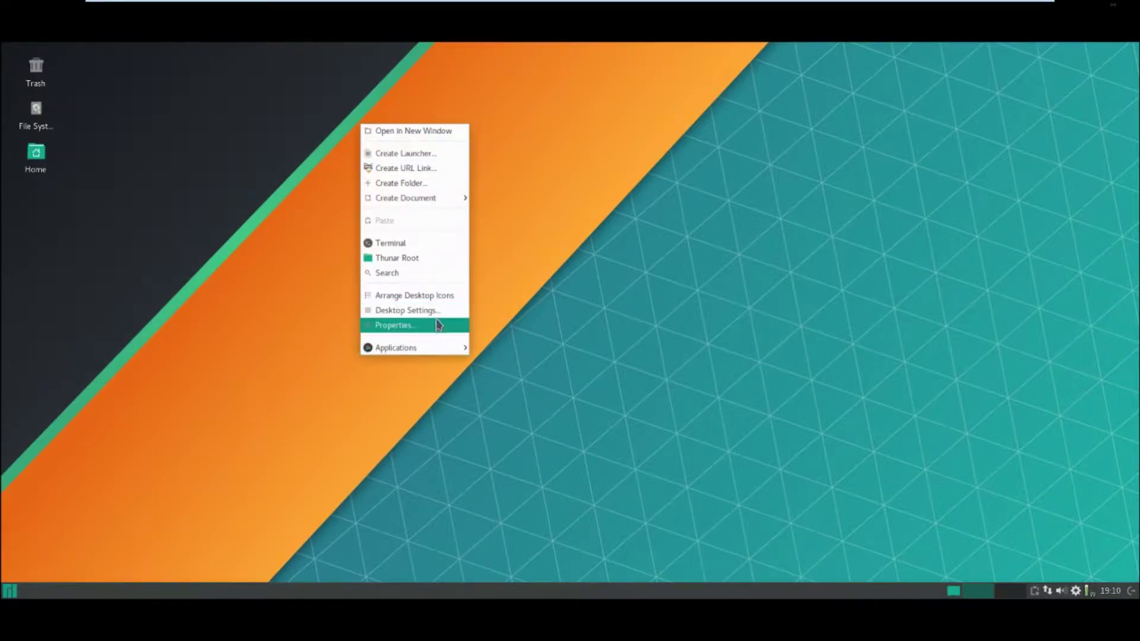
click(436, 315)
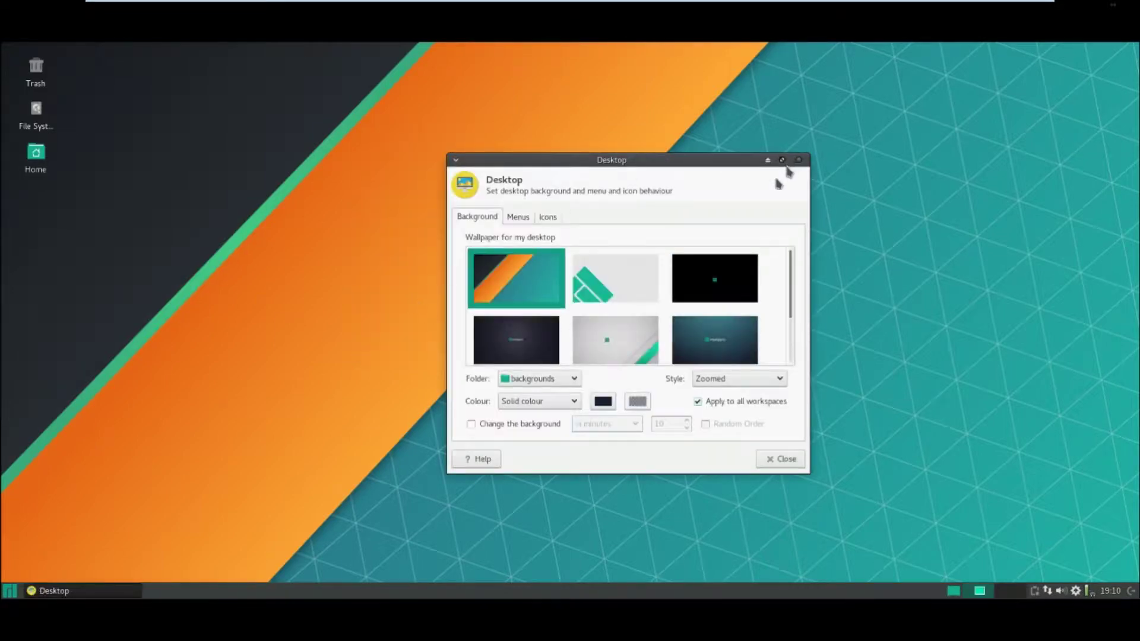
scroll(680, 314, down, 1)
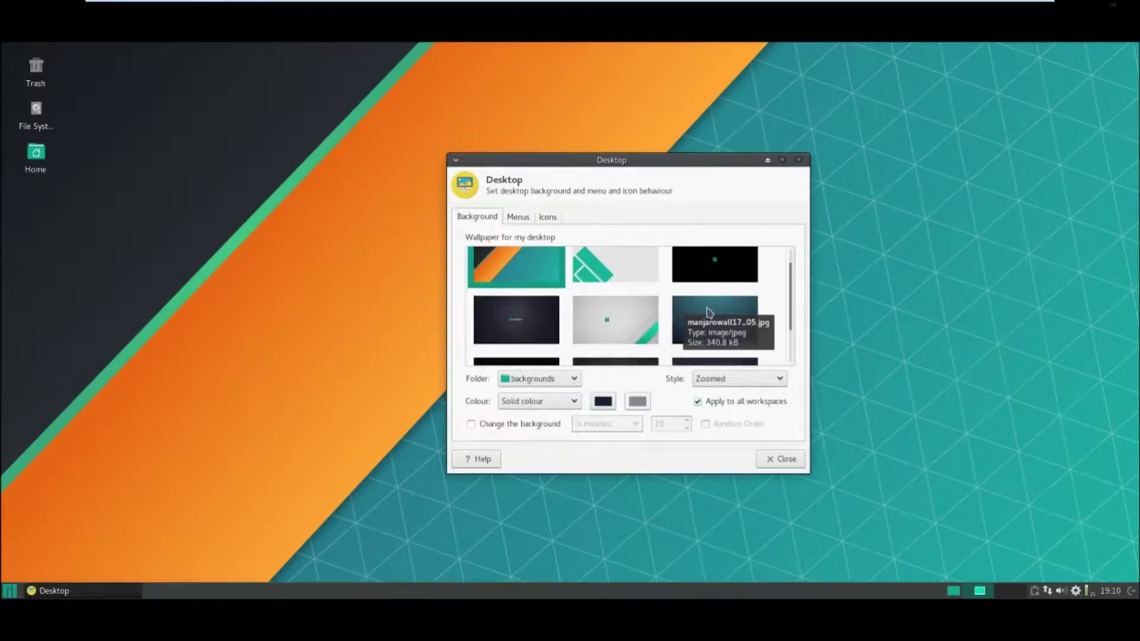
click(709, 313)
drag(602, 161, 527, 161)
- Try the dark wallpapers, settle on the teal Manjaro image, and close Desktop settings
click(628, 320)
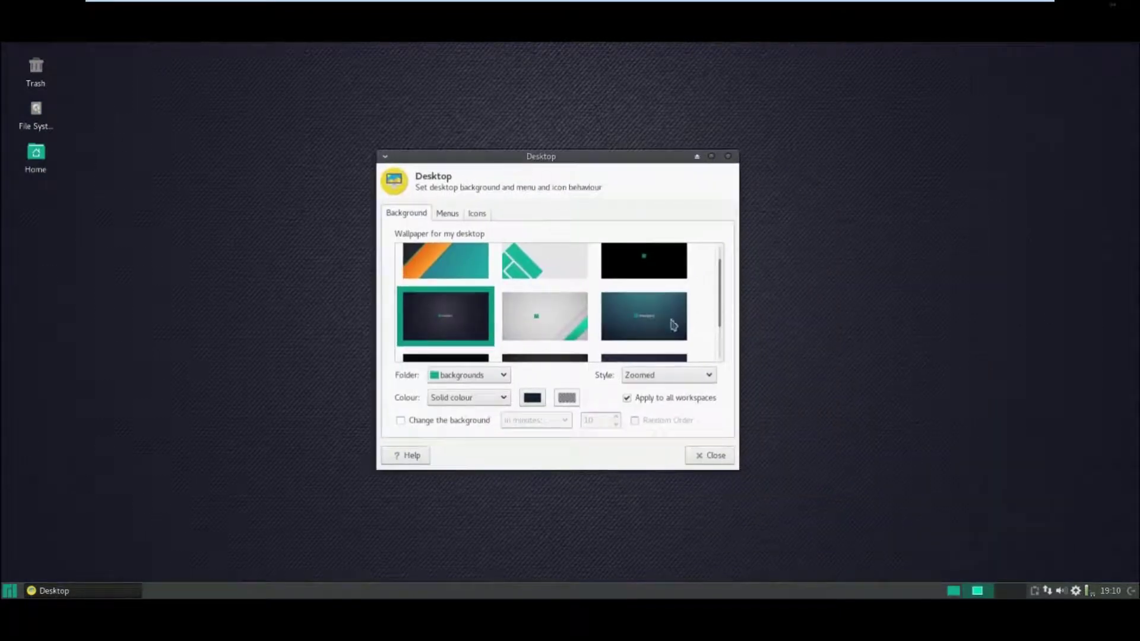
scroll(673, 324, down, 2)
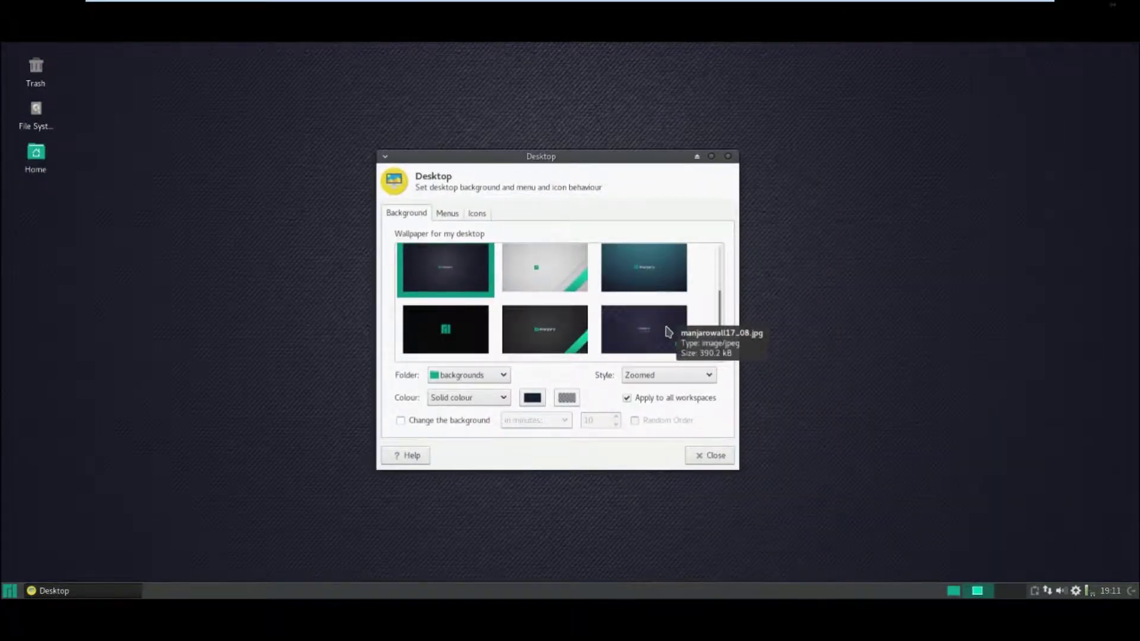
click(669, 333)
drag(580, 166, 649, 152)
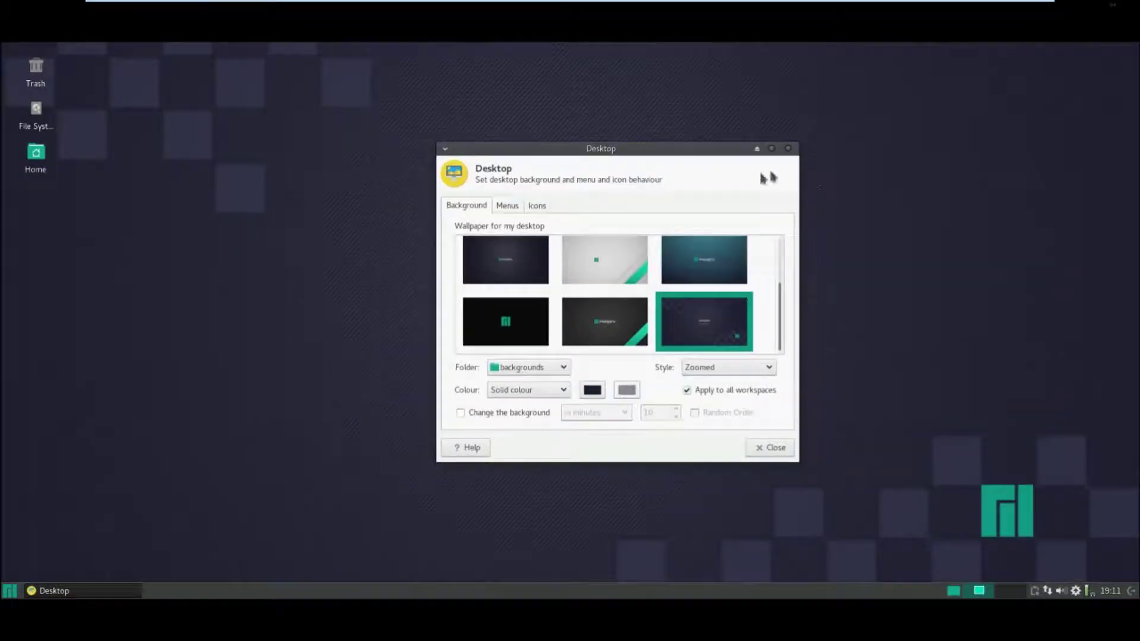
click(687, 267)
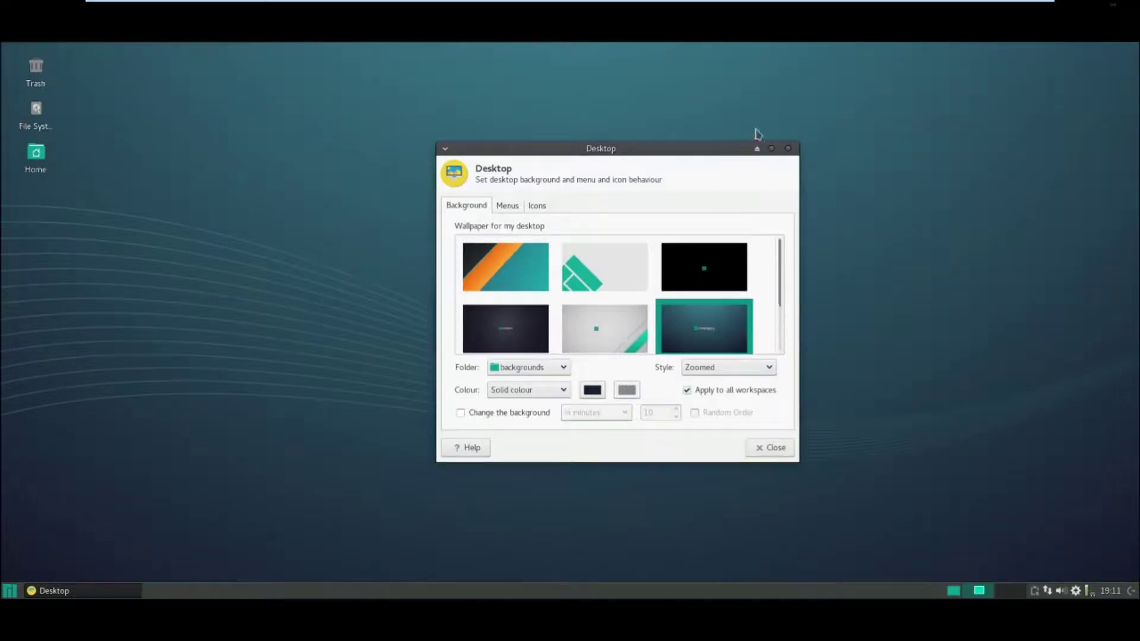
click(788, 149)
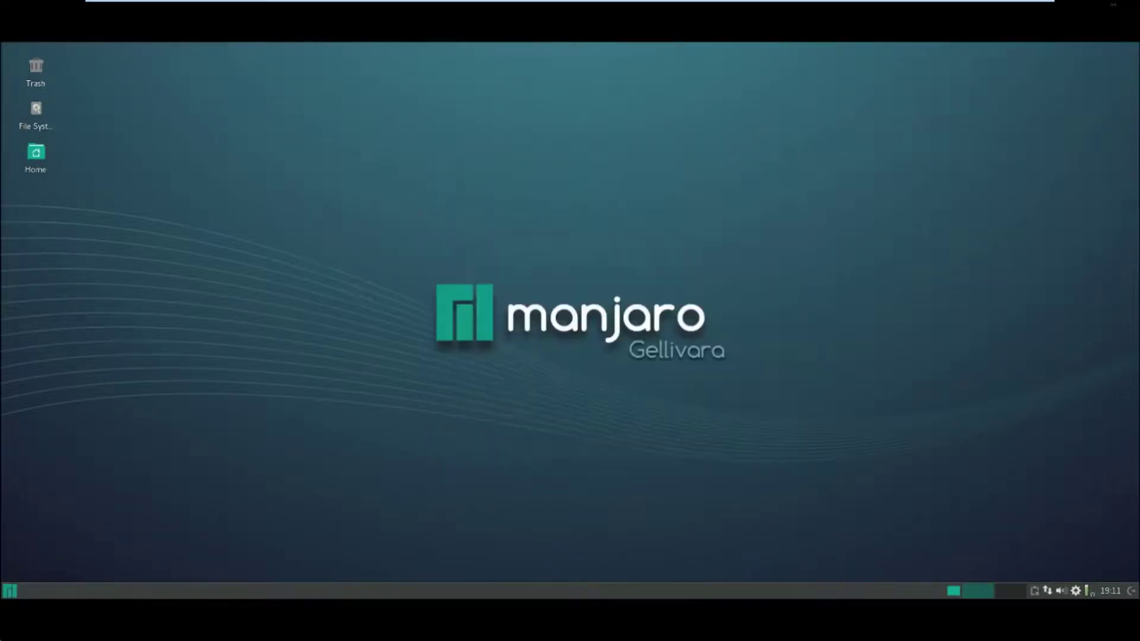
click(10, 591)
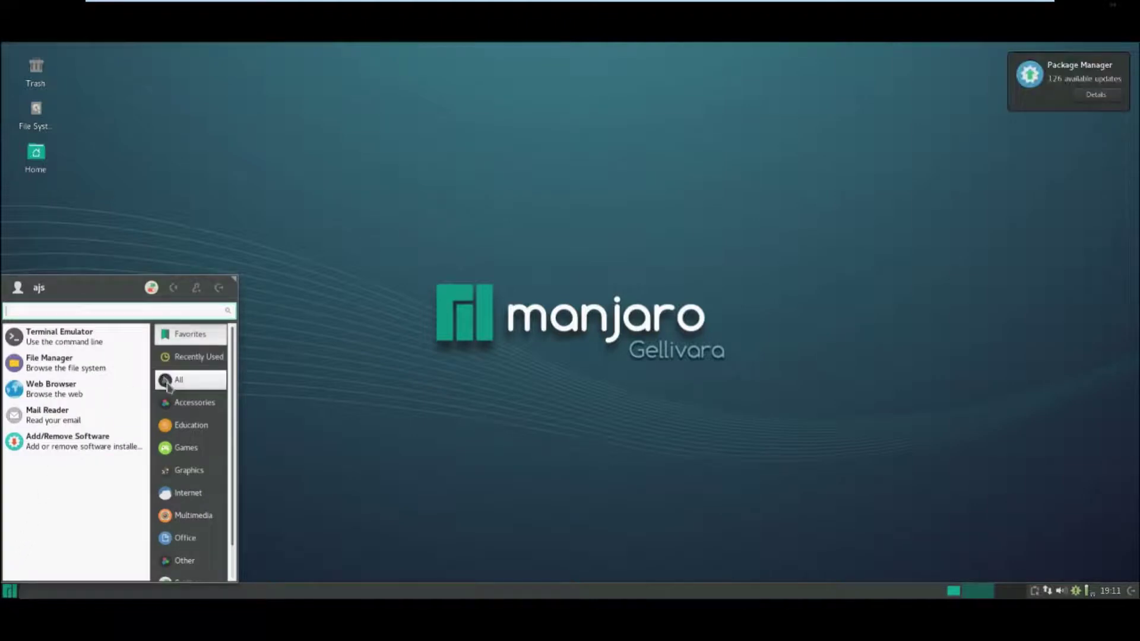
scroll(168, 386, down, 1)
- Set the display resolution to 1440x900 in Display settings and apply it
click(202, 551)
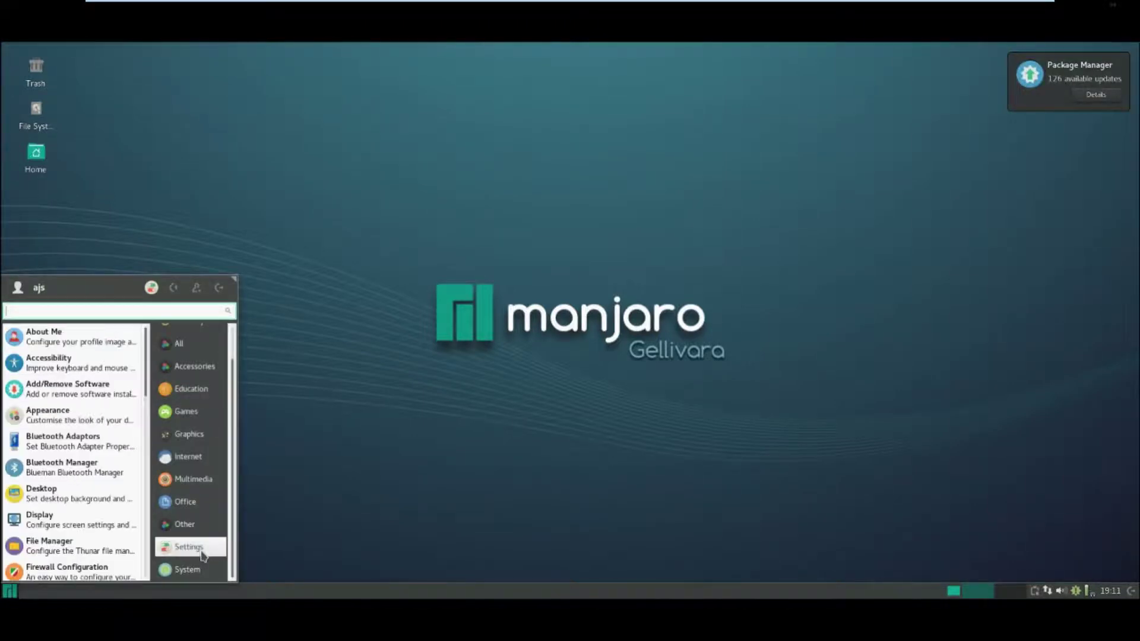
click(83, 521)
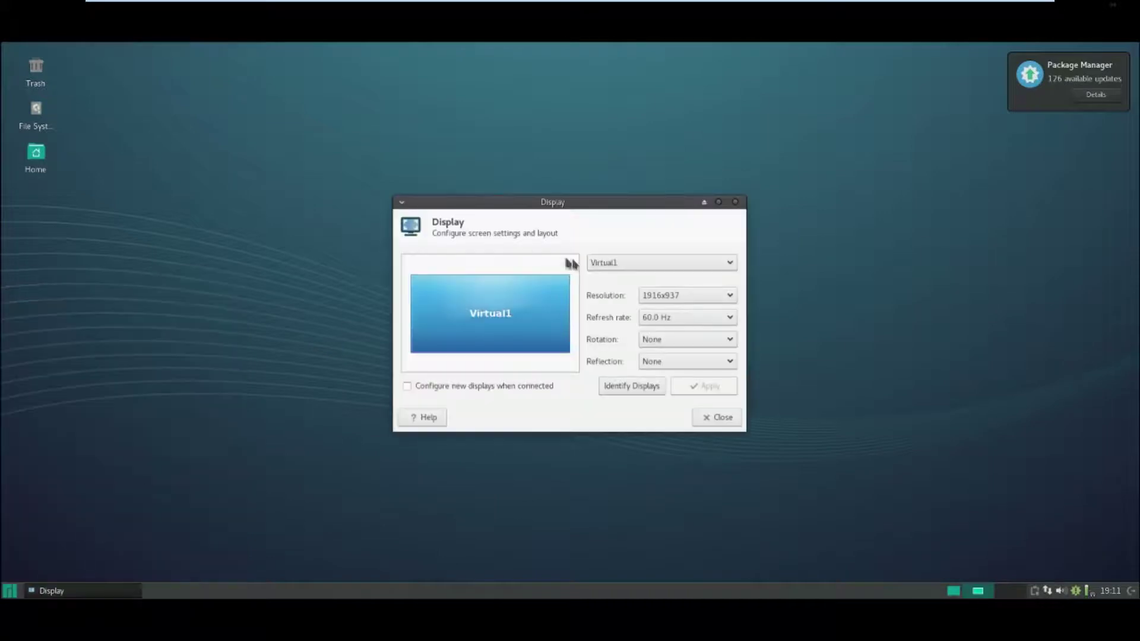
click(683, 296)
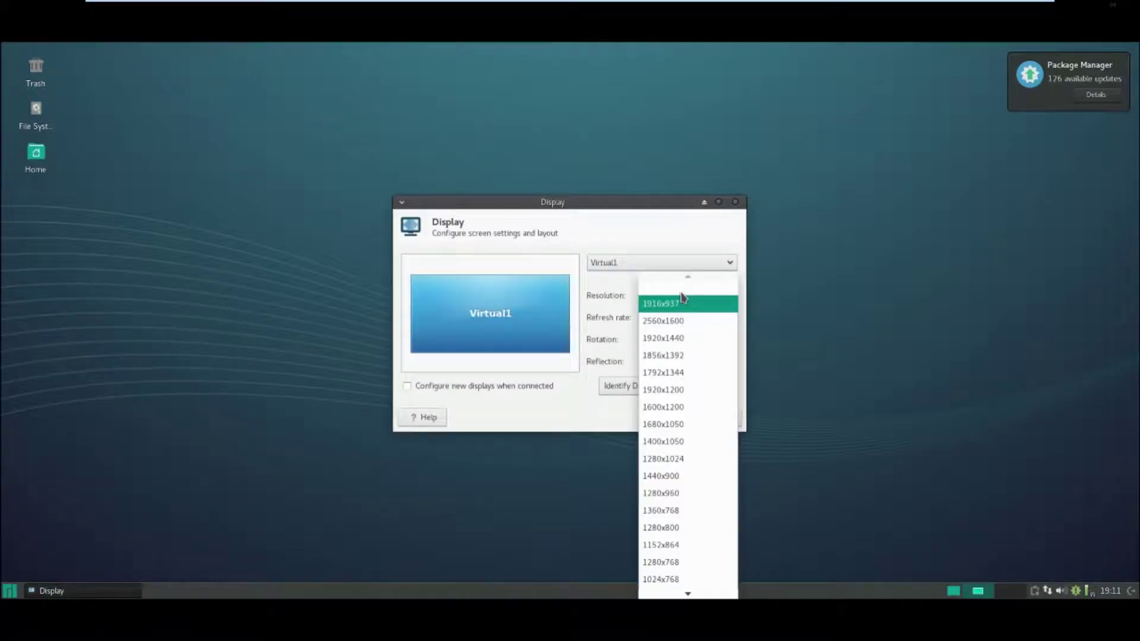
click(660, 475)
click(700, 386)
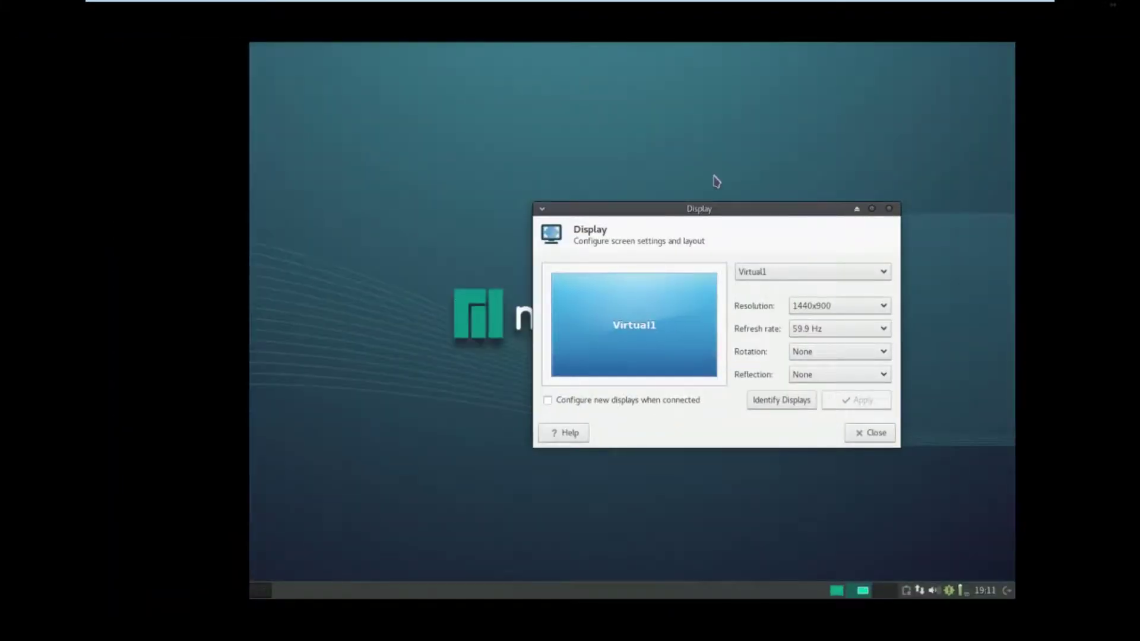
- Close Display settings while VMware leaves and re-enters full screen
mouse_move(364, 7)
click(425, 9)
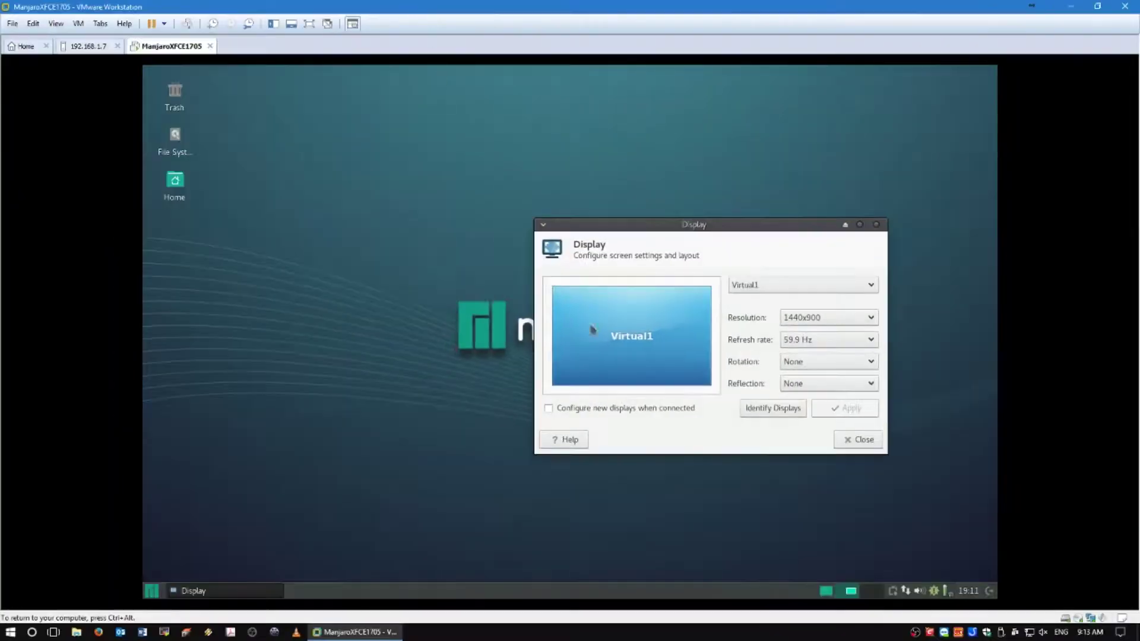
click(855, 440)
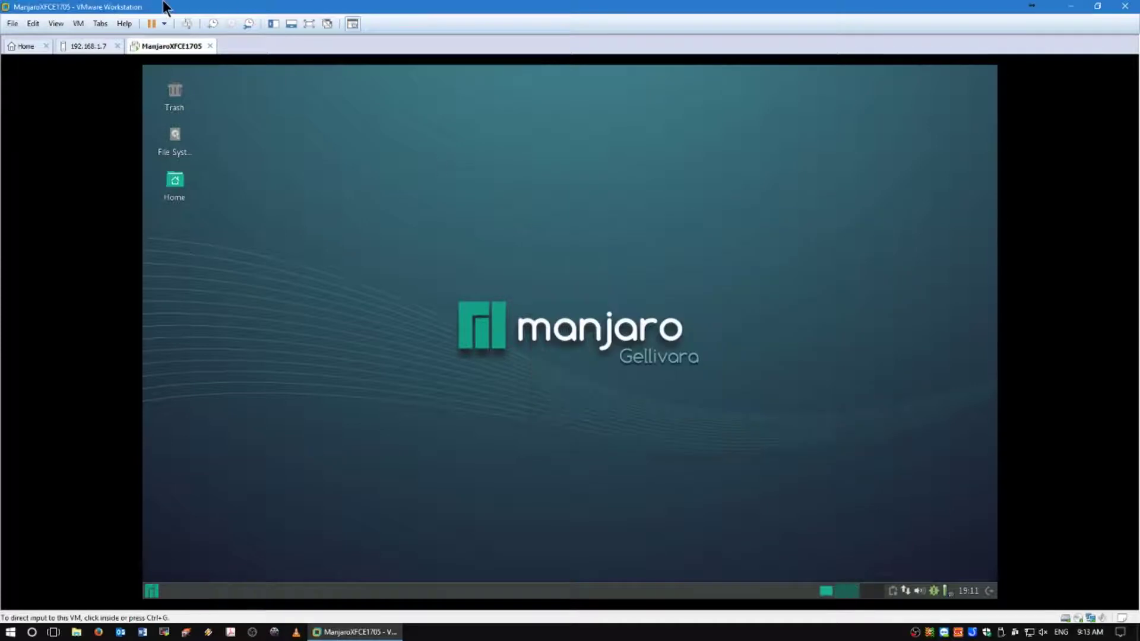
click(309, 24)
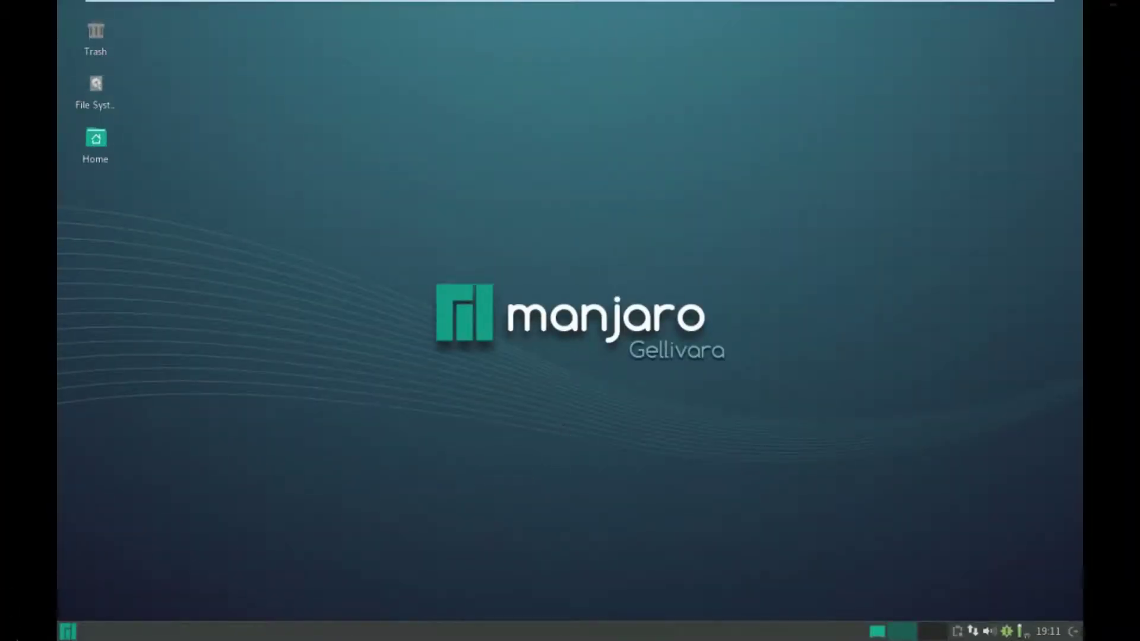
- Show and dismiss the clock's calendar and its options menu
click(1043, 634)
click(1043, 629)
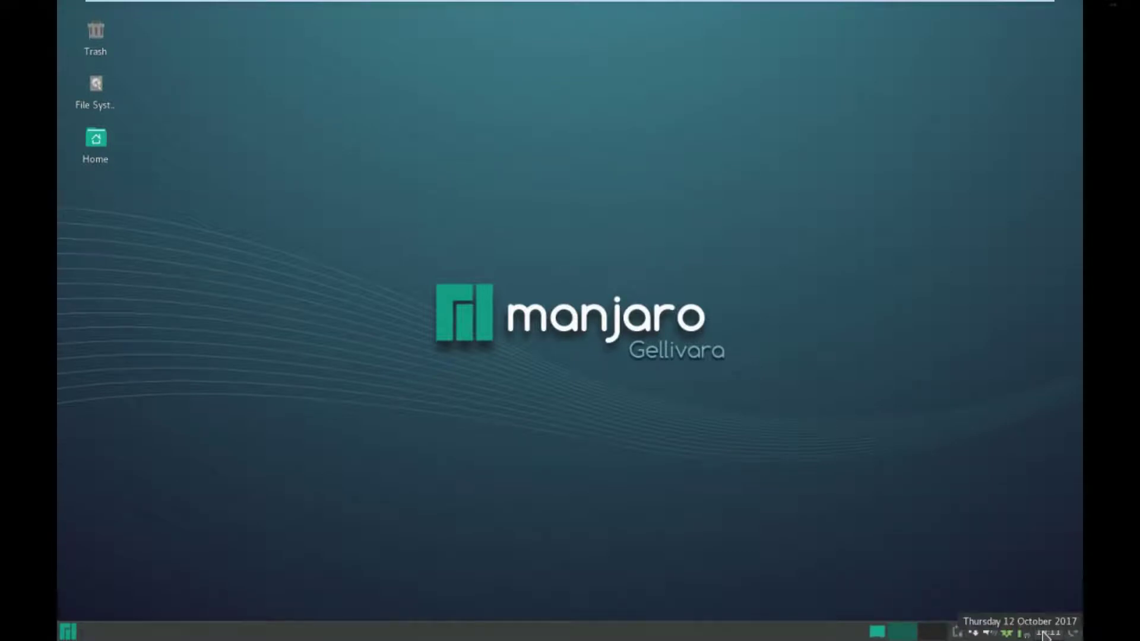
right_click(1043, 630)
mouse_move(1043, 628)
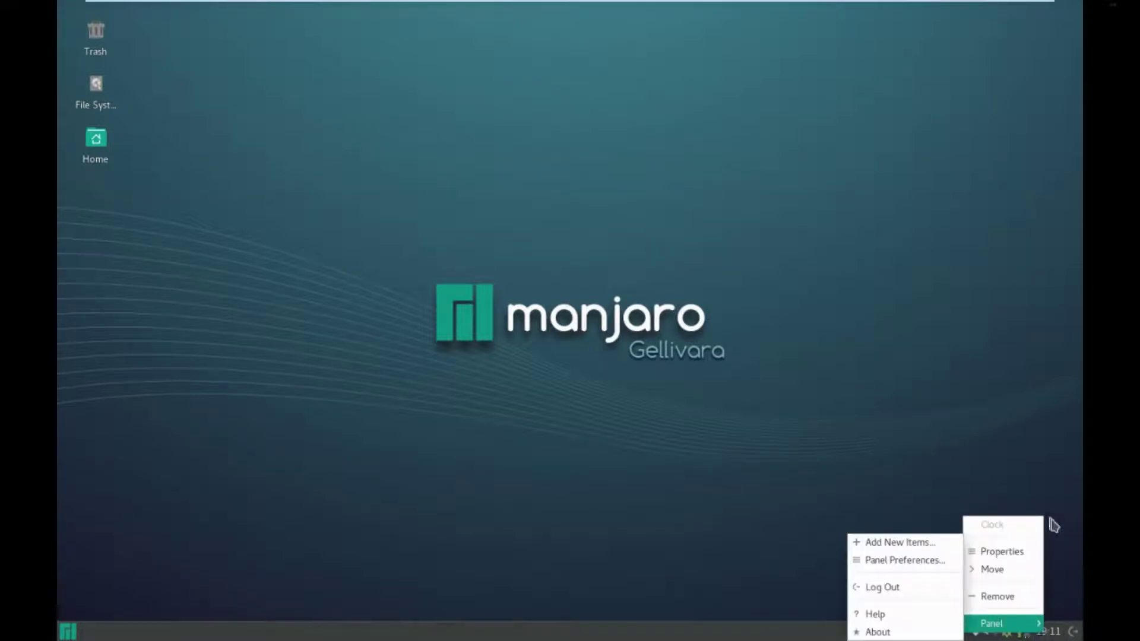
click(1080, 543)
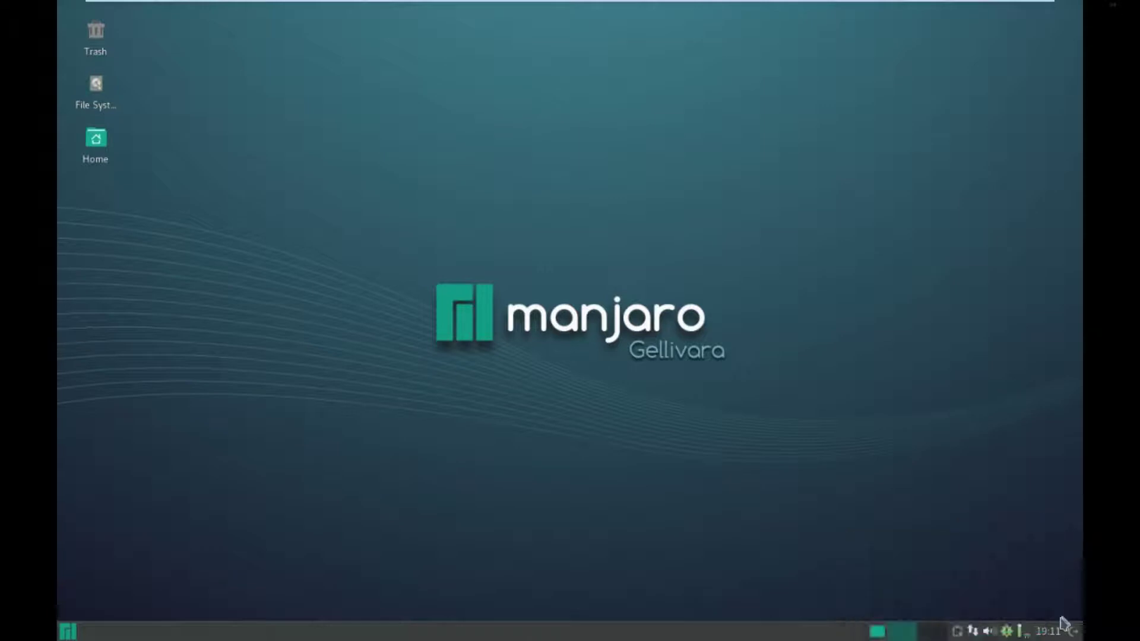
- Browse the application menu from Settings to the System category and pick Htop
click(67, 631)
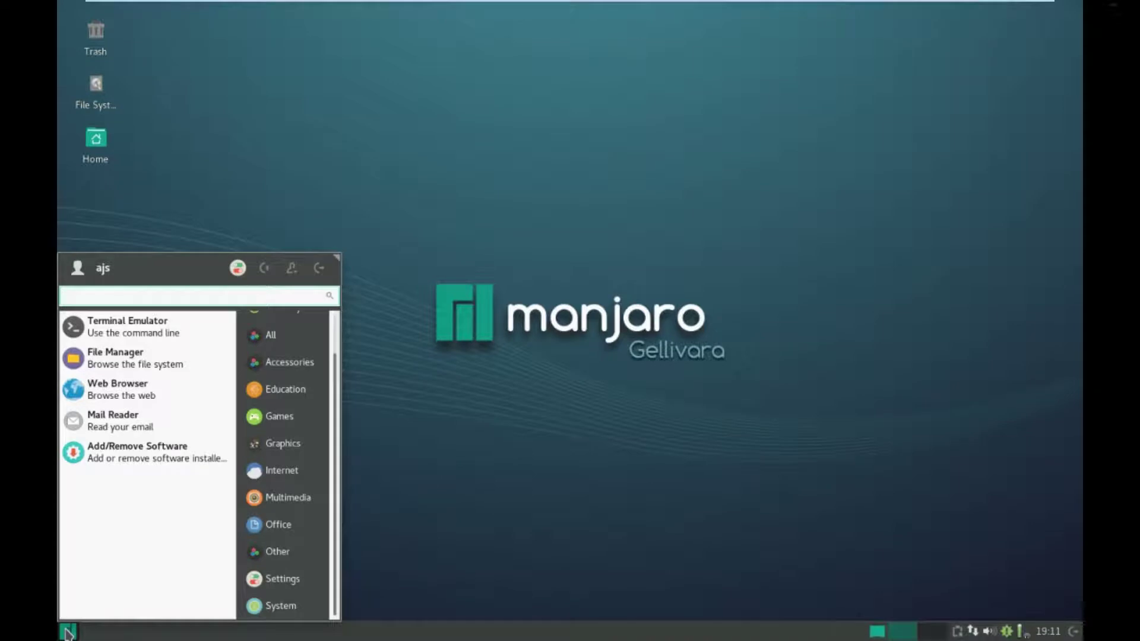
click(276, 587)
scroll(173, 498, down, 2)
scroll(174, 498, down, 10)
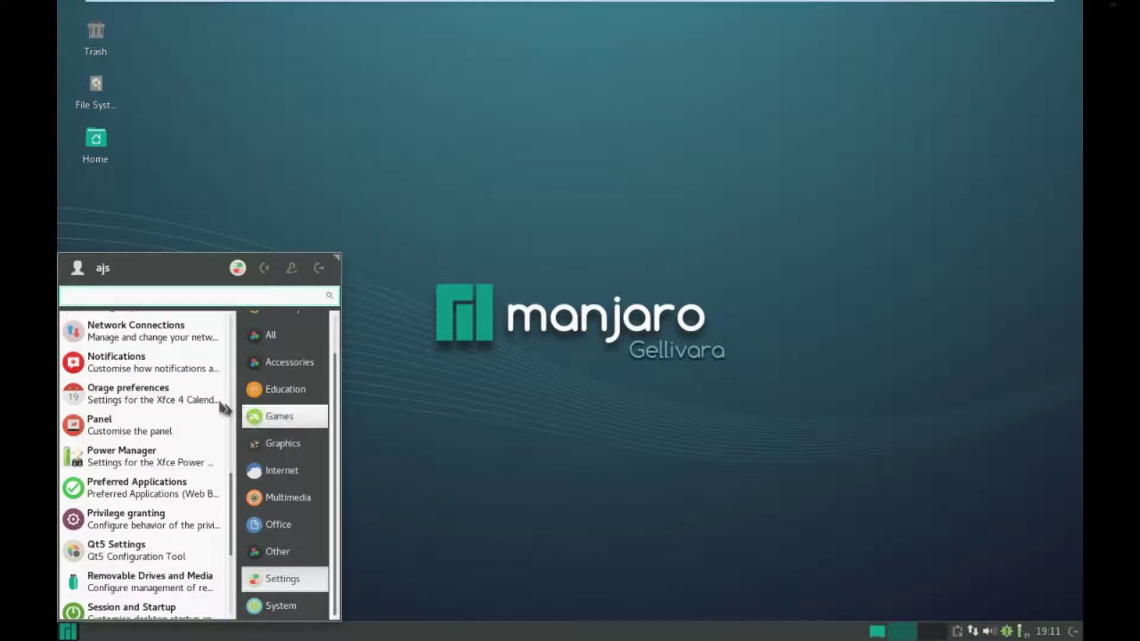
click(263, 609)
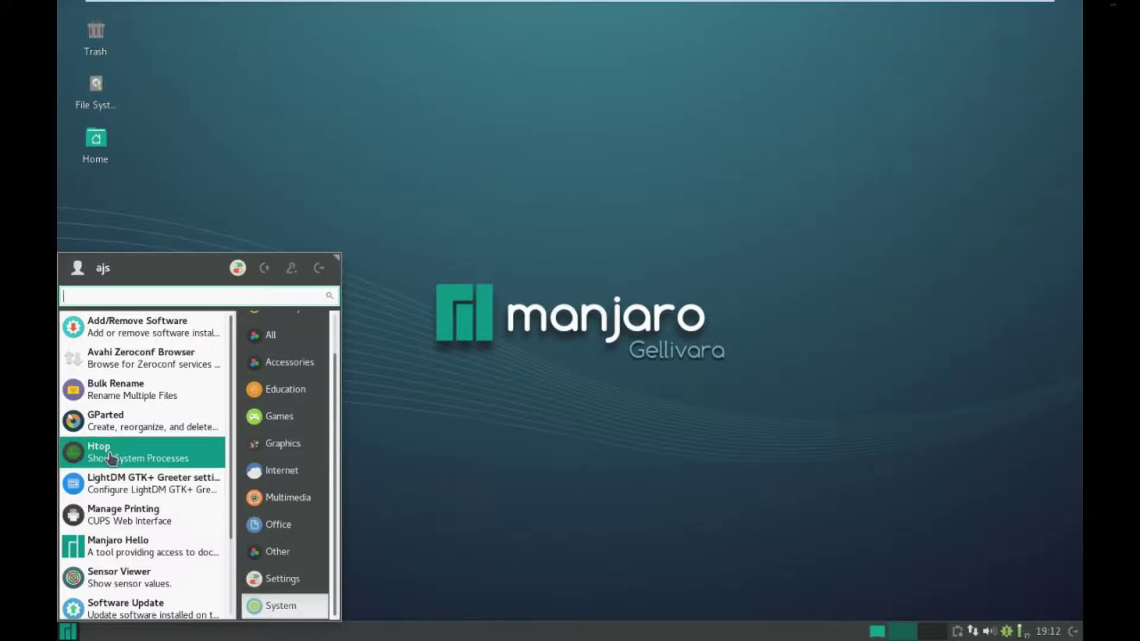
click(149, 452)
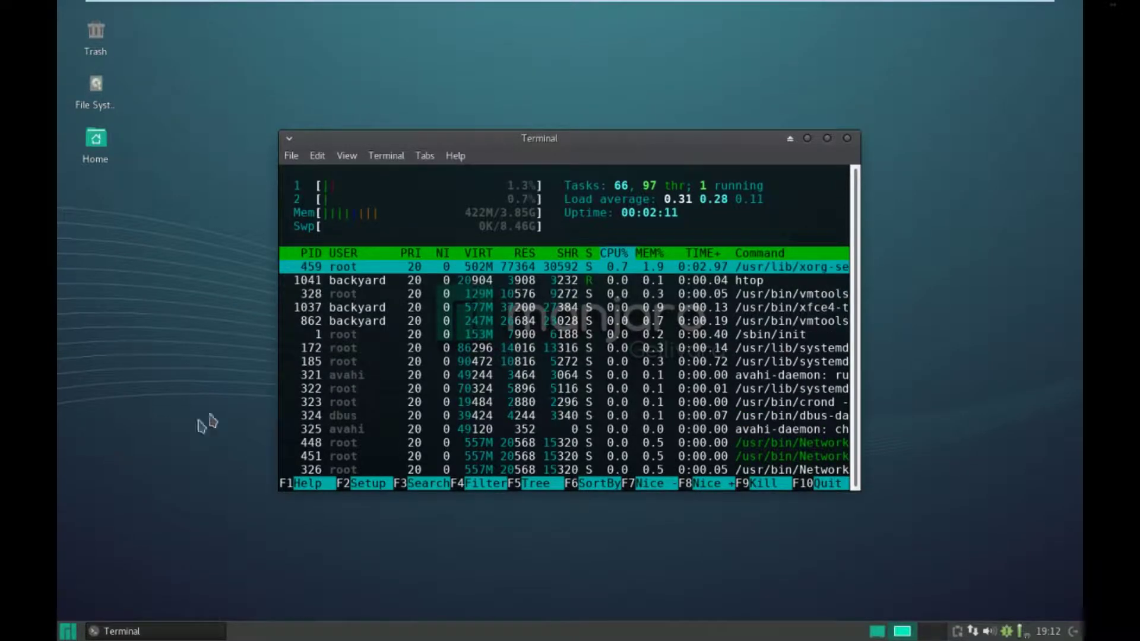
- Close the Htop terminal window and reopen the Whisker application menu
click(847, 138)
click(67, 633)
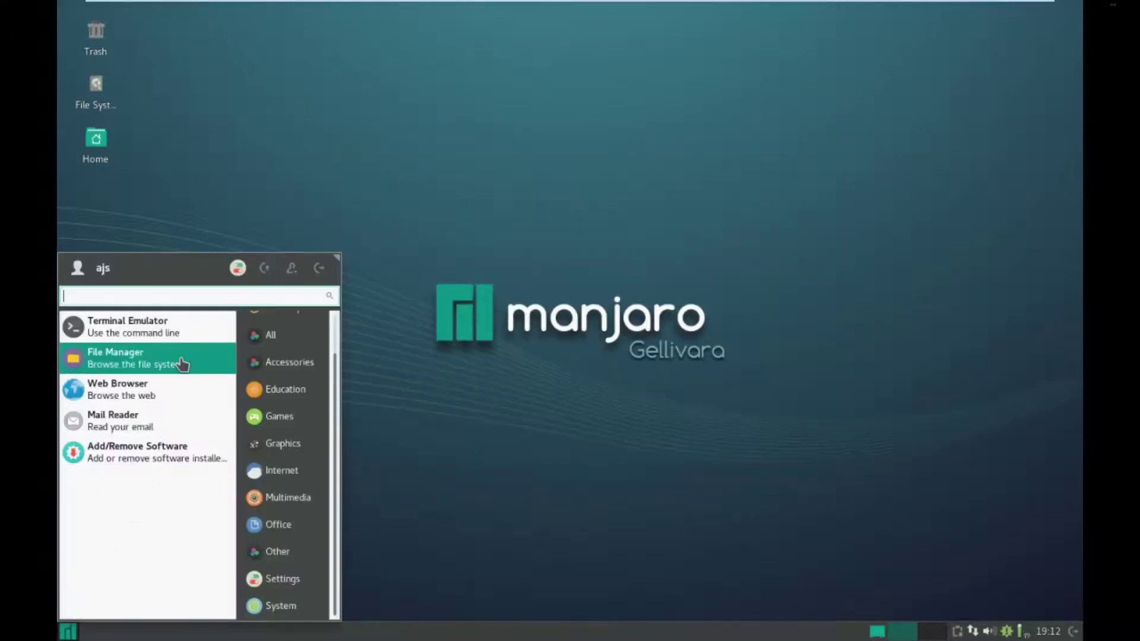
- Scroll through the Accessories applications in the Whisker menu
scroll(287, 342, up, 2)
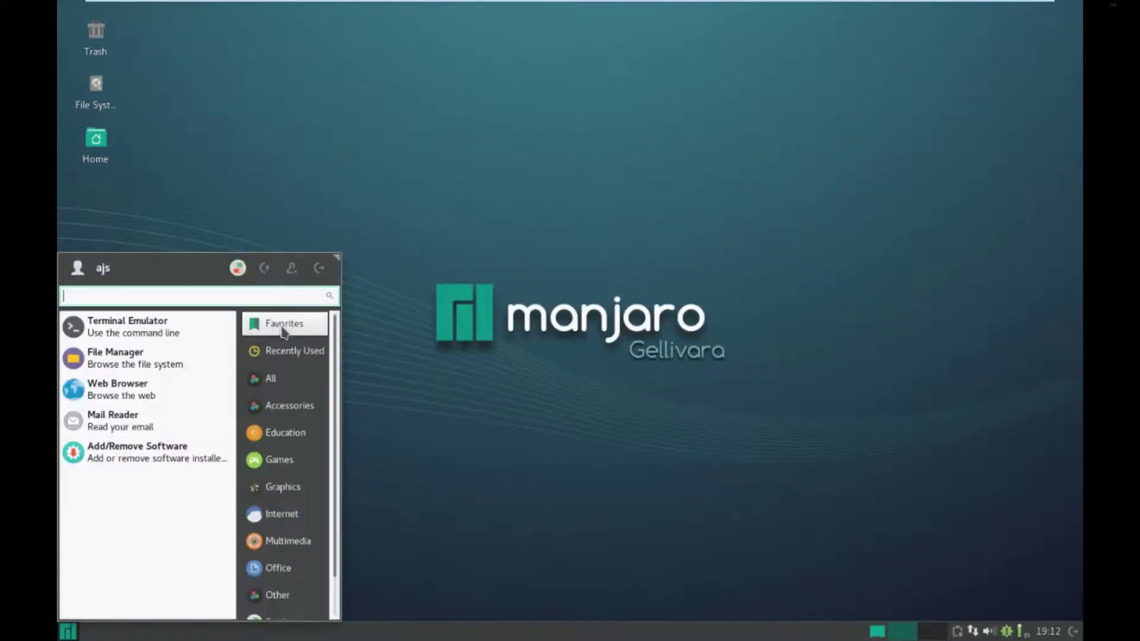
click(282, 409)
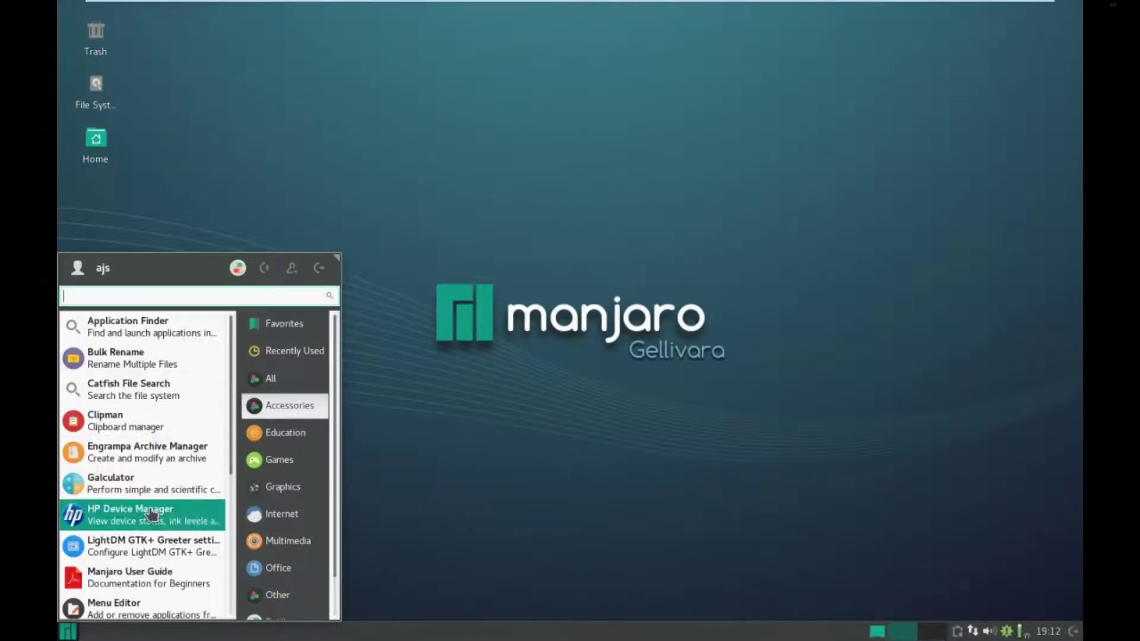
scroll(152, 512, down, 1)
scroll(152, 514, down, 3)
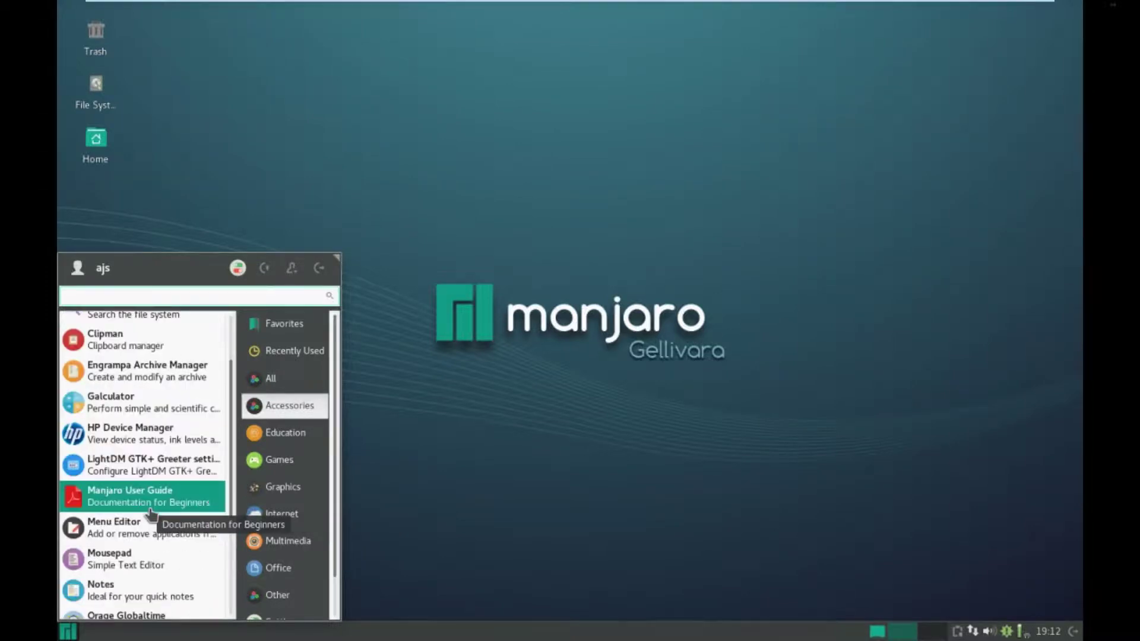
scroll(152, 514, down, 2)
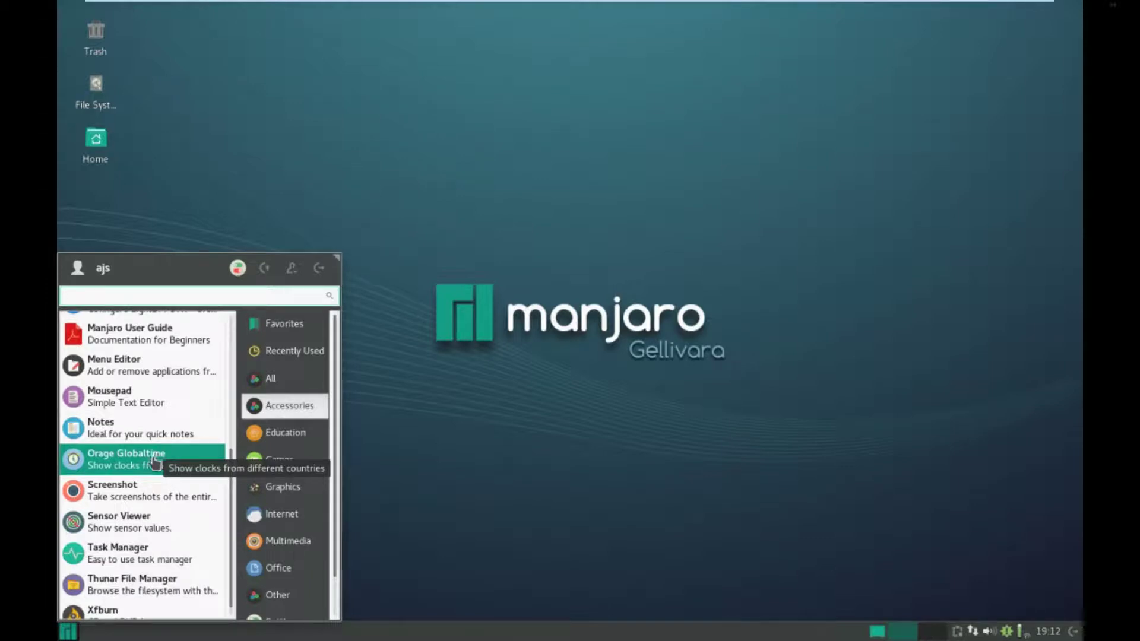
scroll(153, 462, down, 1)
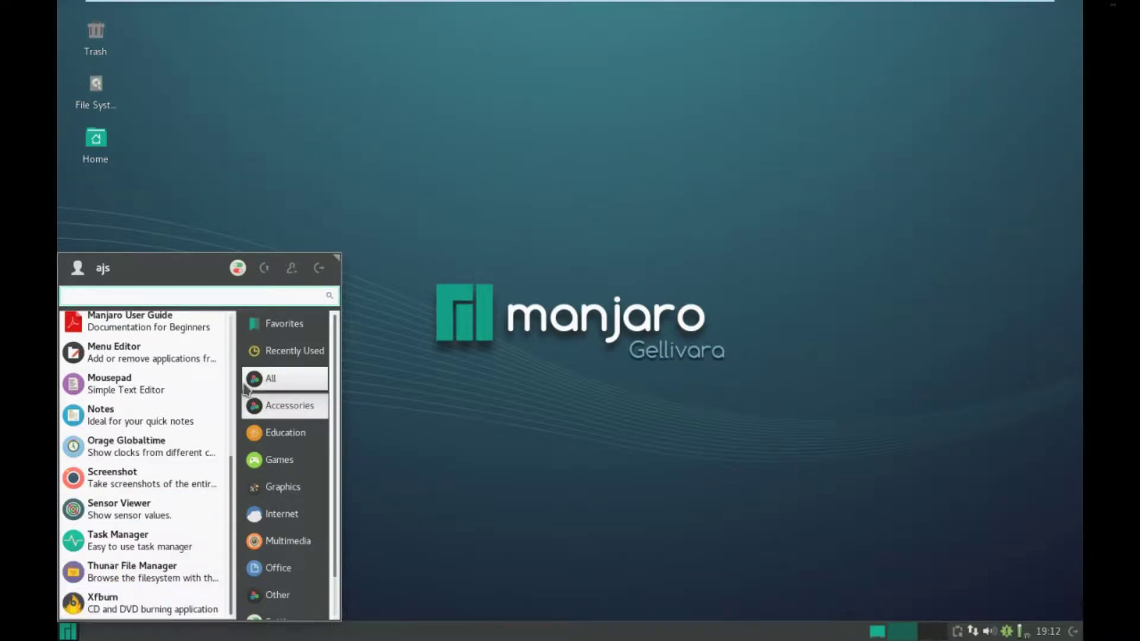
- Browse the Education, Games, Graphics and Internet application categories
click(273, 444)
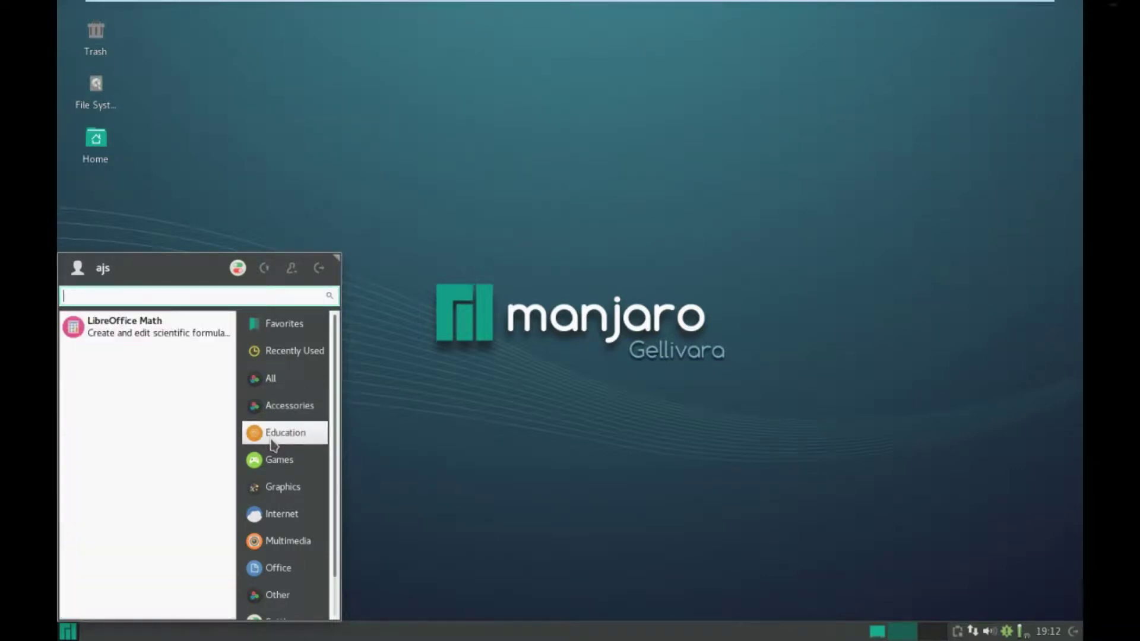
click(274, 469)
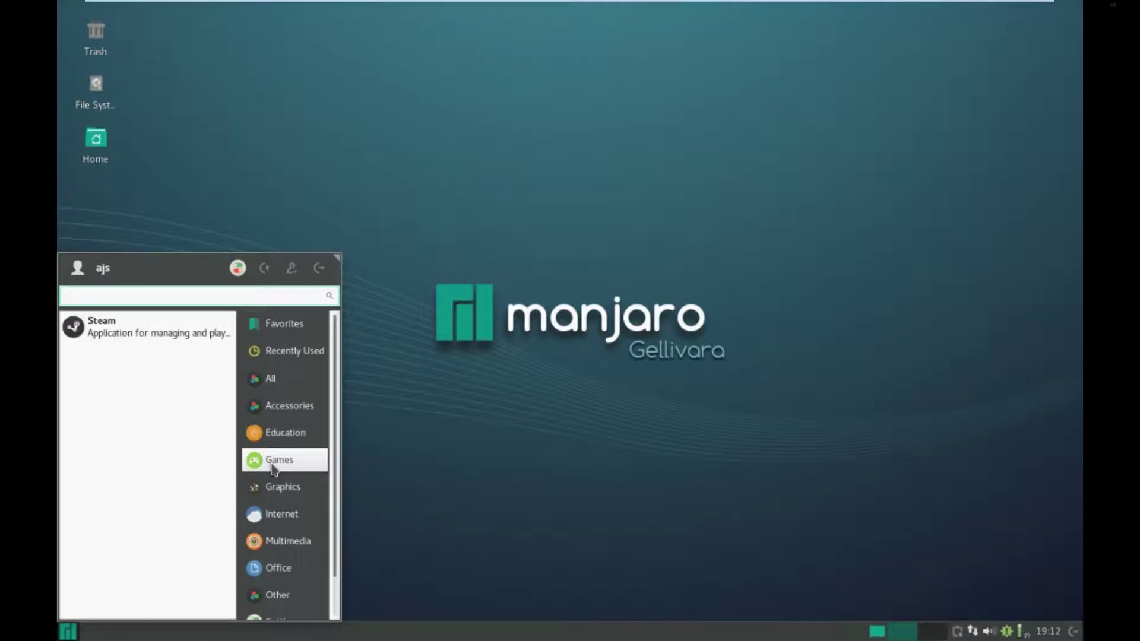
click(285, 487)
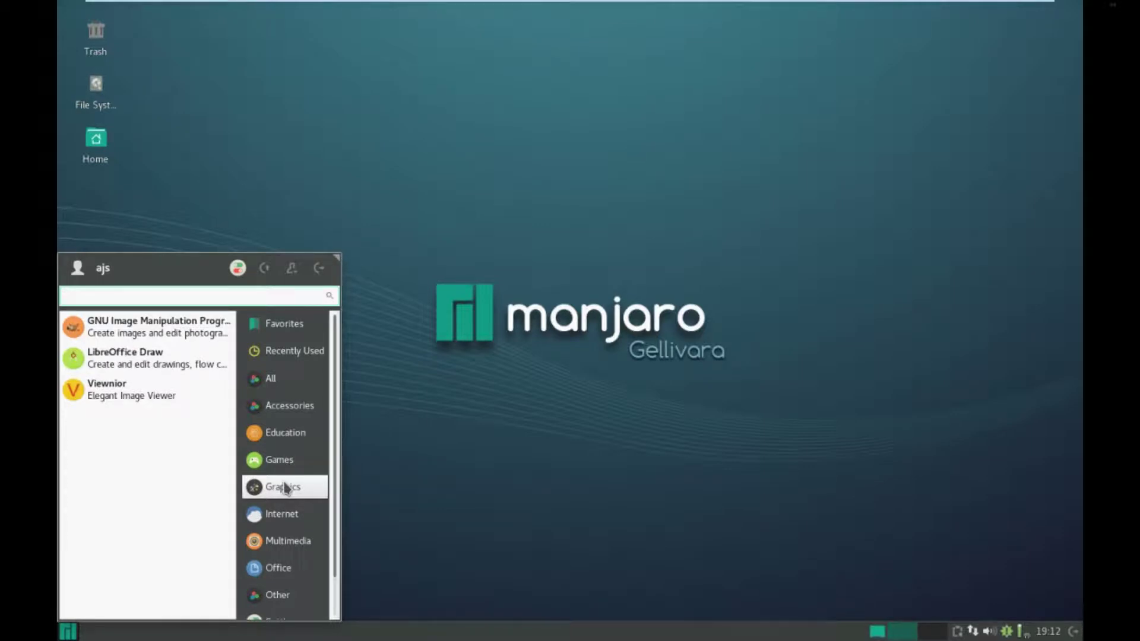
click(278, 514)
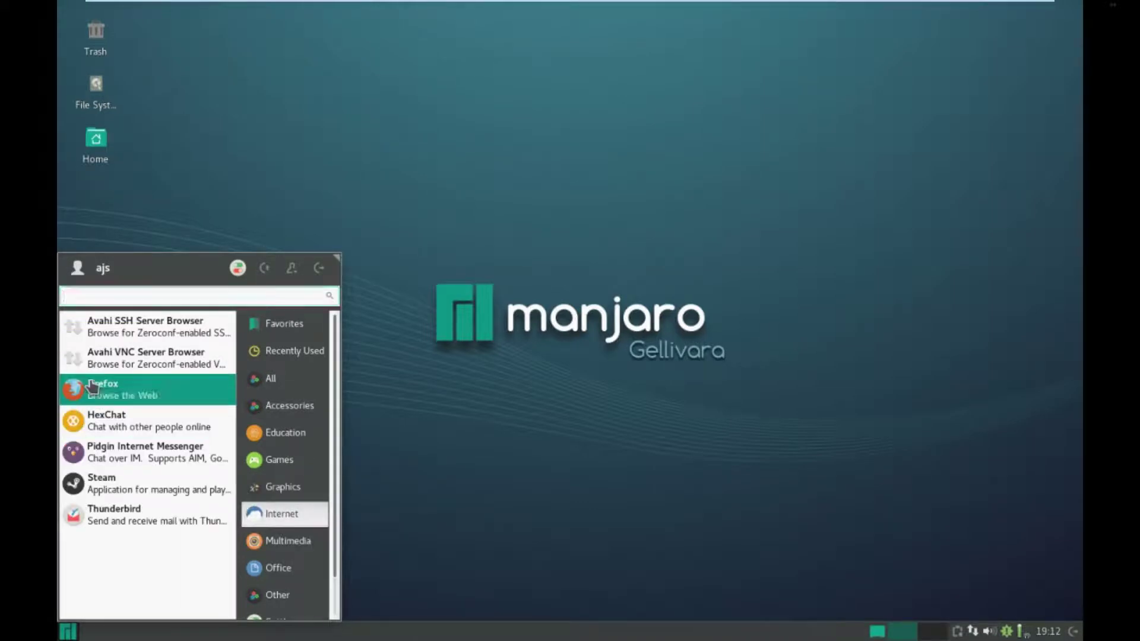
- Launch Firefox, then return to the menu's Internet applications
click(97, 393)
click(68, 631)
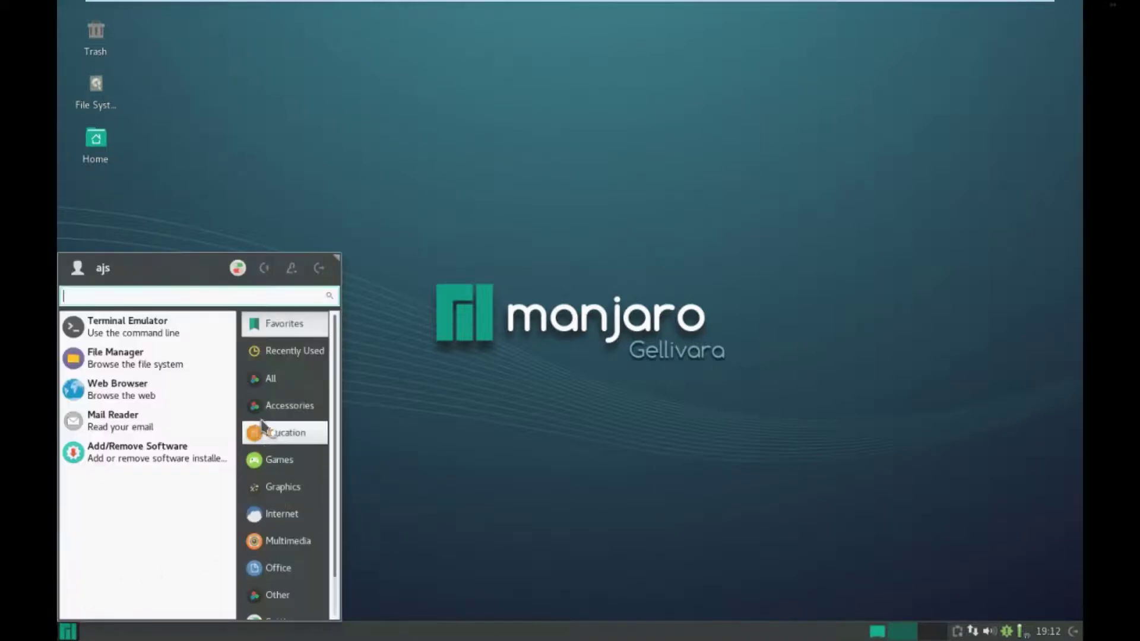
click(286, 521)
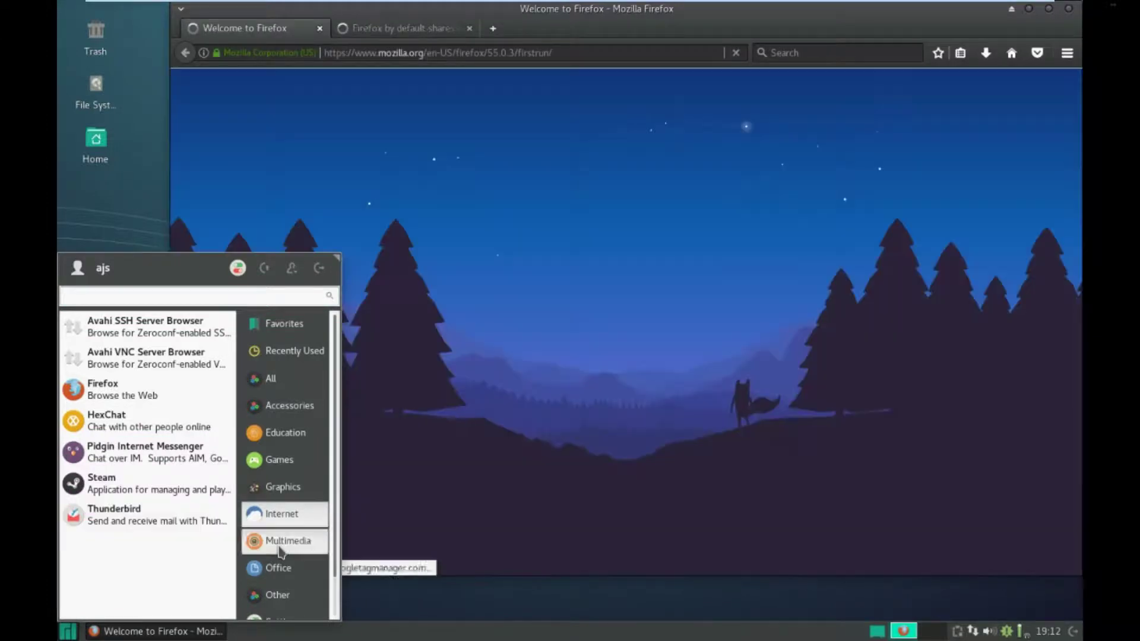
- Browse the Multimedia, Office, Other and Settings categories in the Whisker menu
click(281, 548)
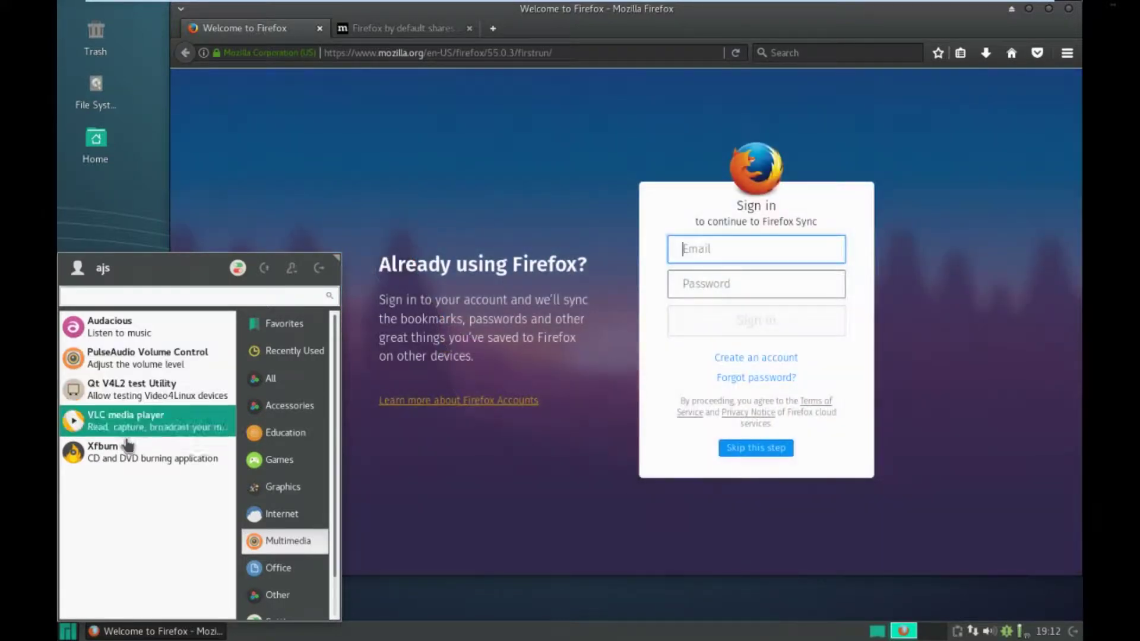
click(281, 561)
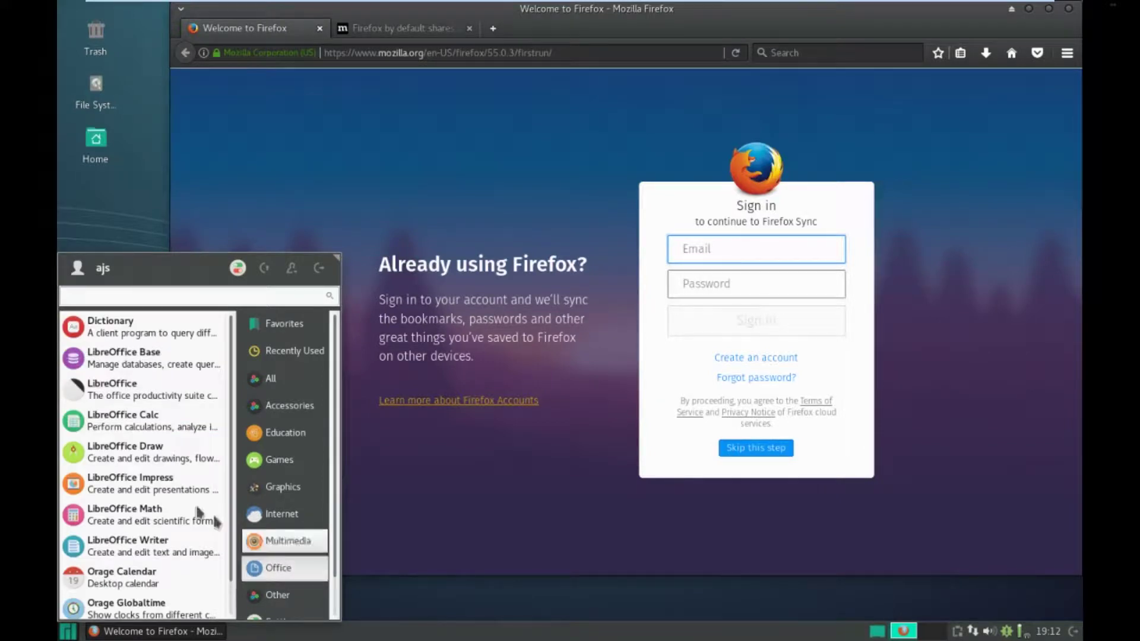
scroll(142, 481, down, 1)
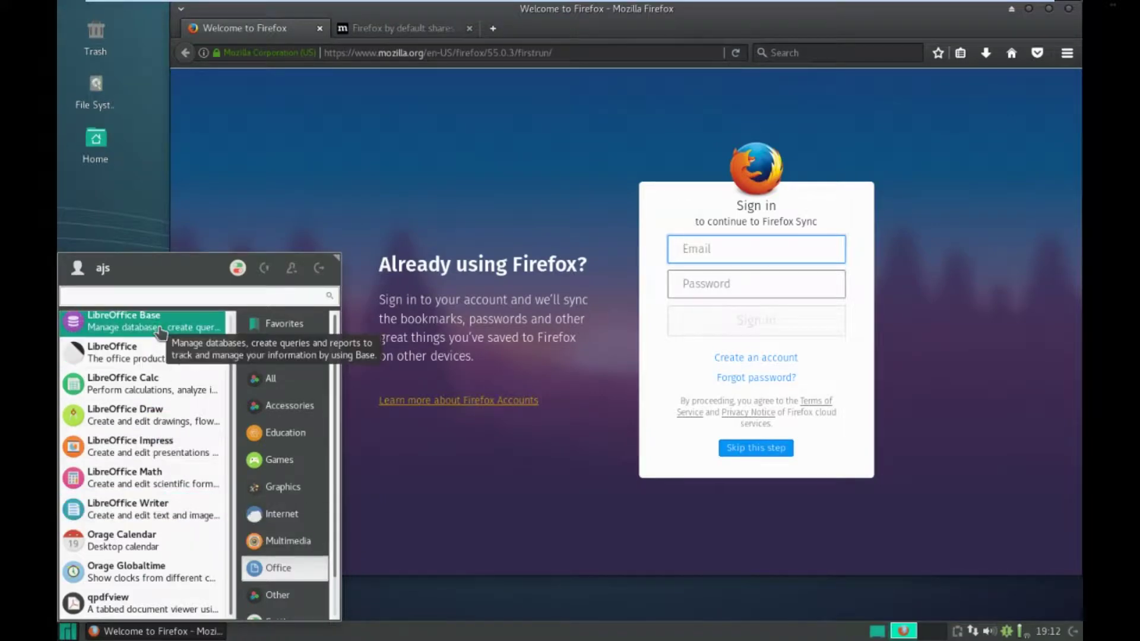
scroll(279, 569, down, 1)
click(285, 554)
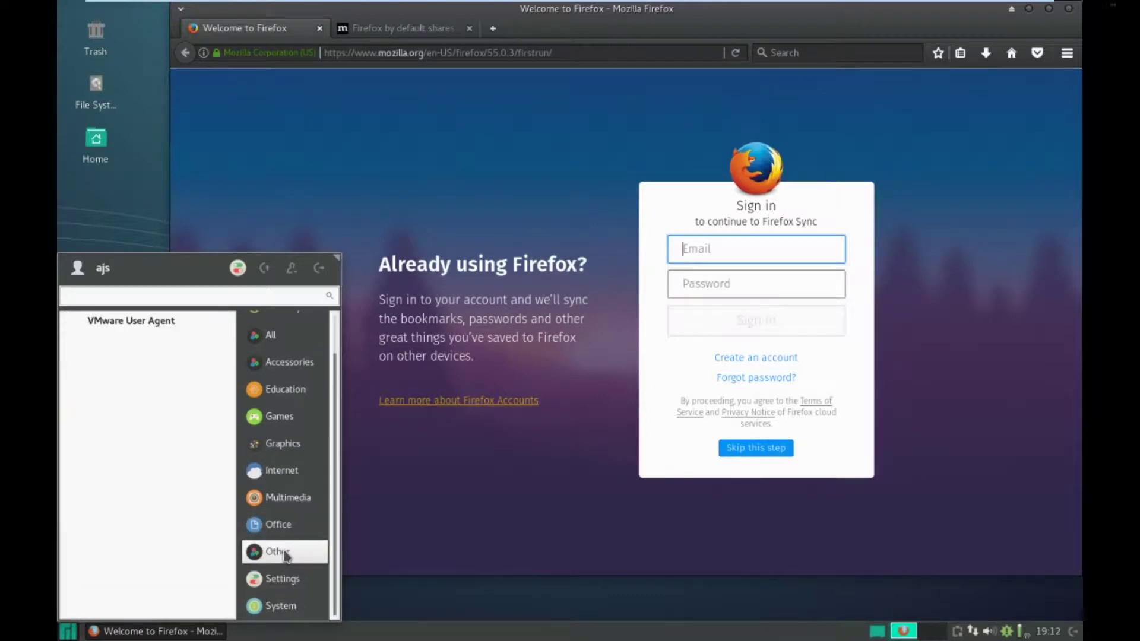
click(275, 587)
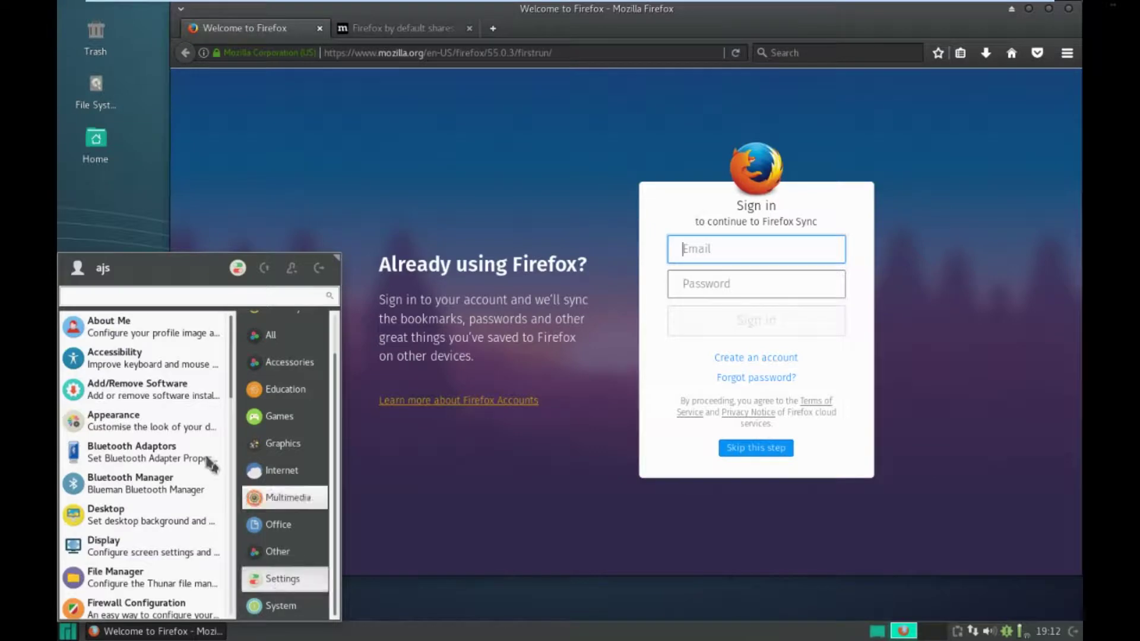
- Launch Add/Remove Software minimized and check Firefox's version through the Menu Bar's Help > About
click(170, 392)
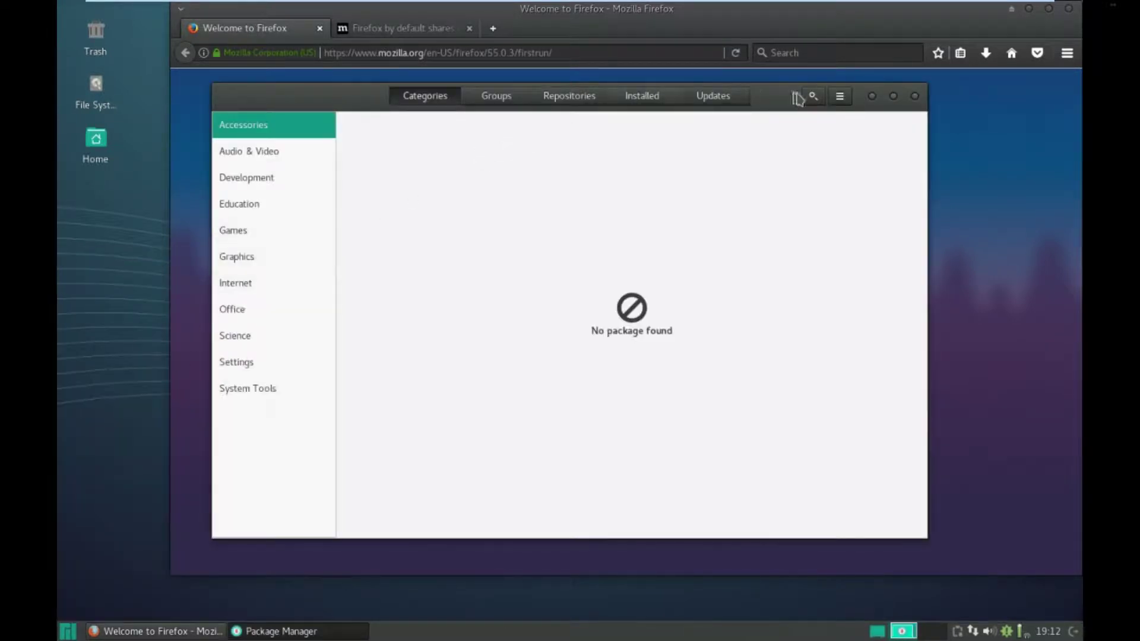
click(871, 97)
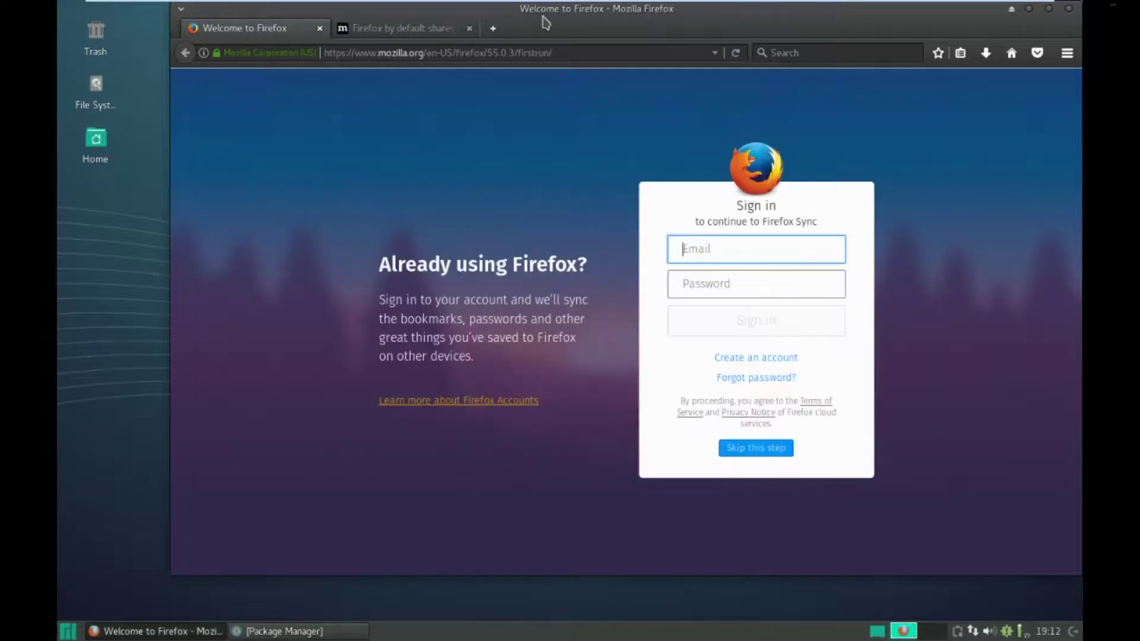
right_click(544, 28)
click(590, 98)
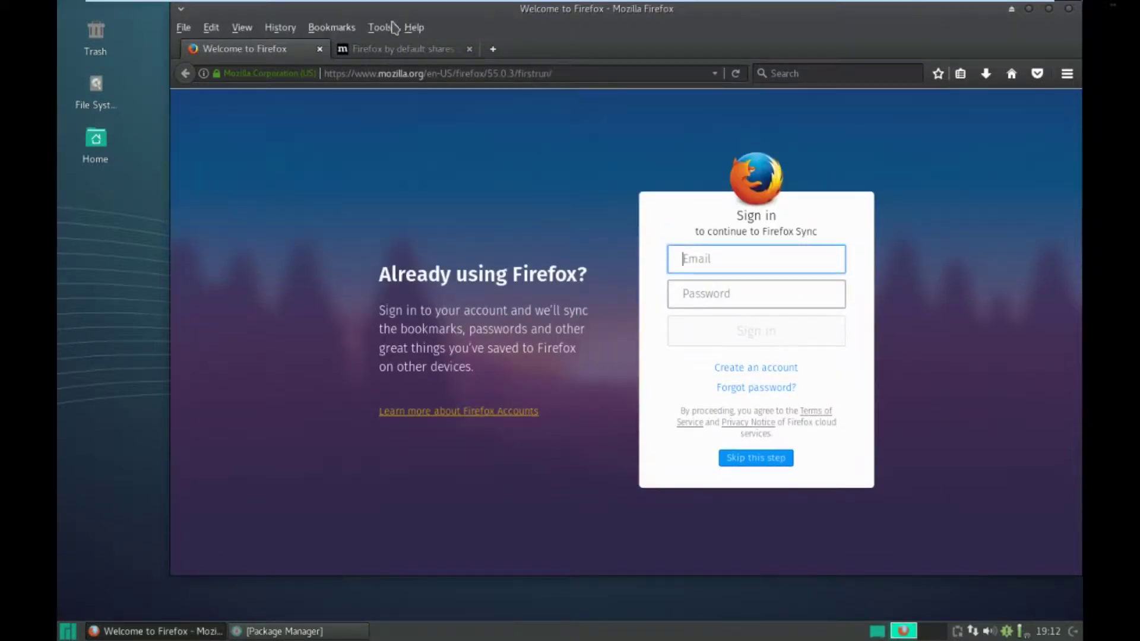
click(413, 28)
click(443, 204)
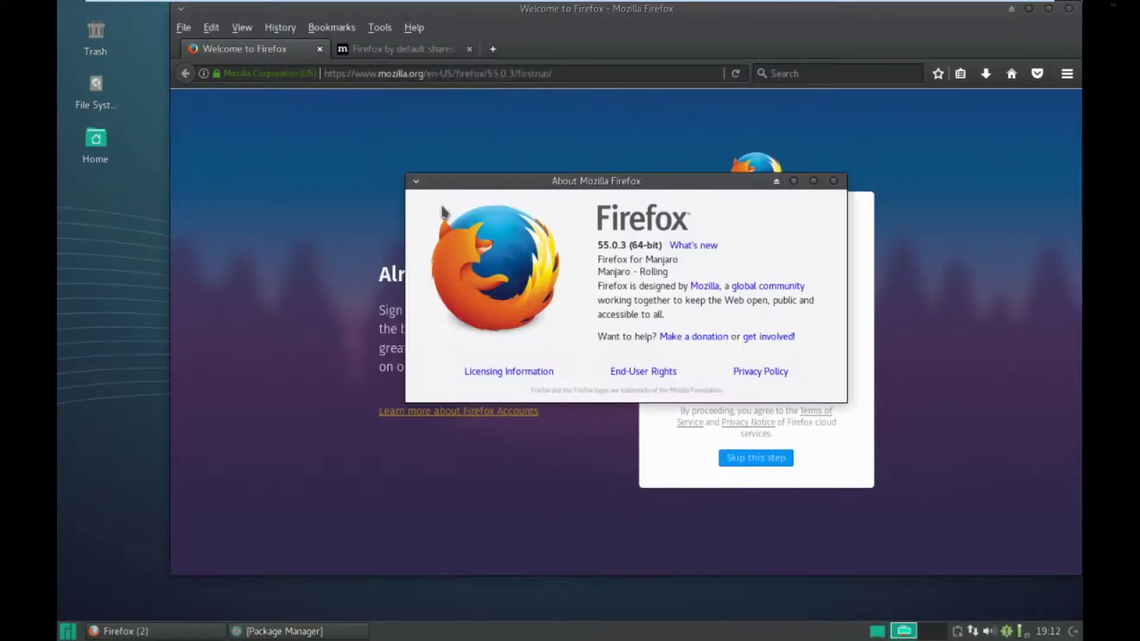
click(833, 181)
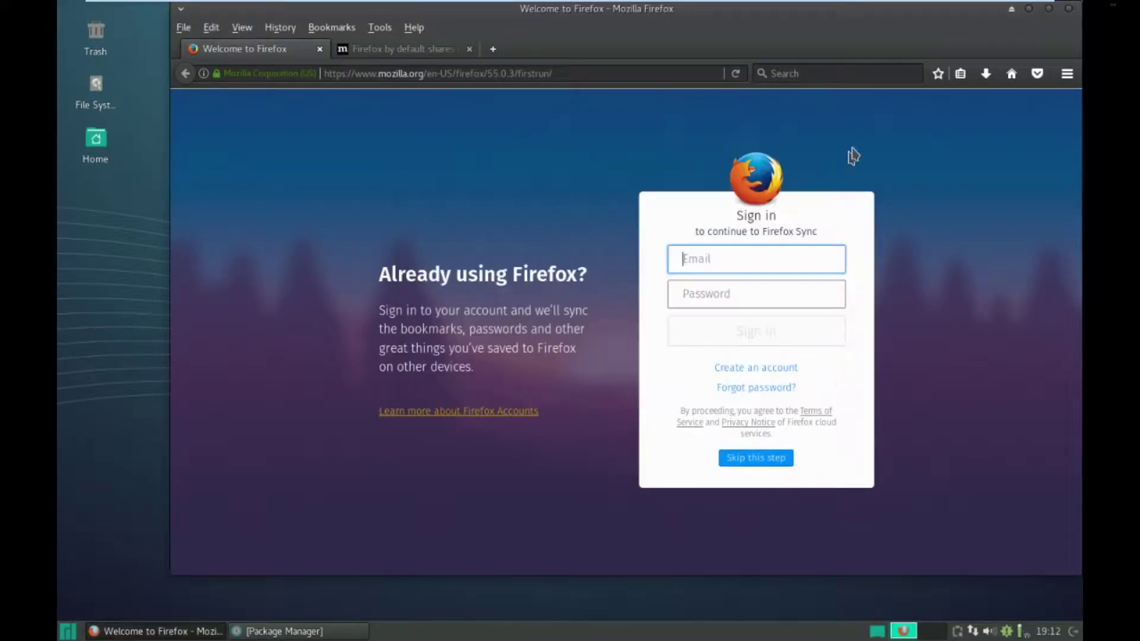
- Close Firefox with both tabs, then close the Package Manager
click(1069, 9)
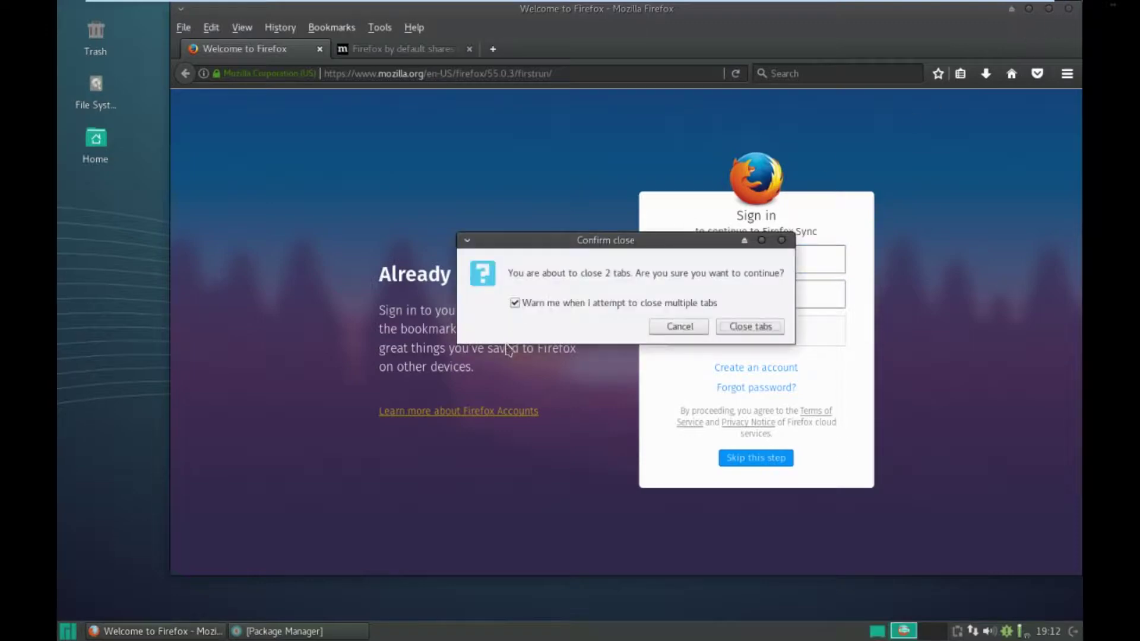
click(753, 325)
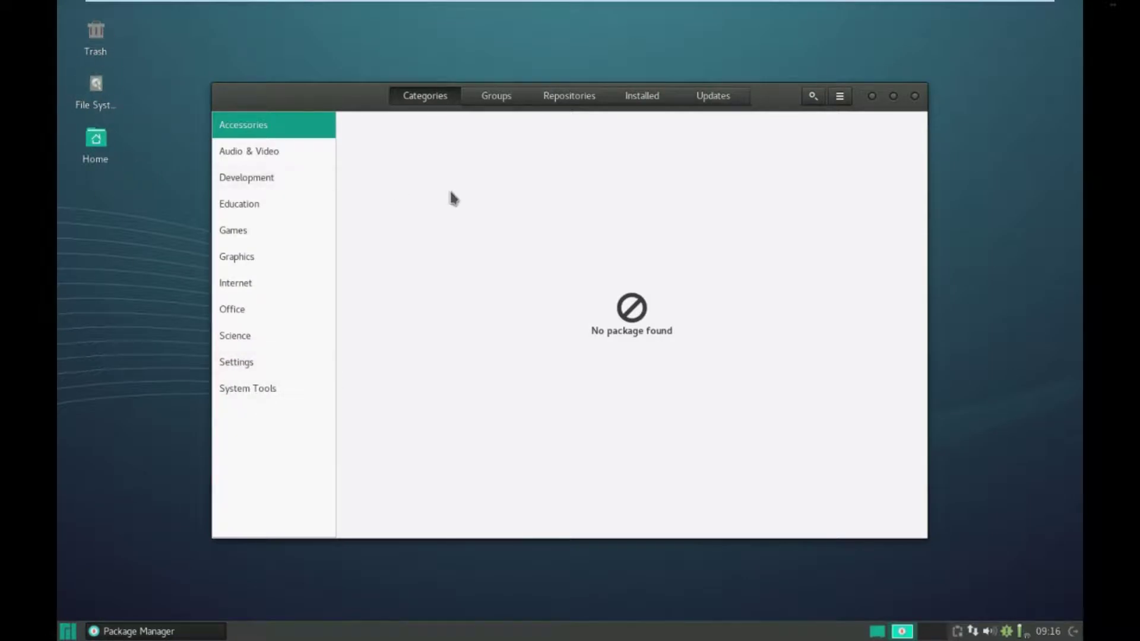
click(280, 159)
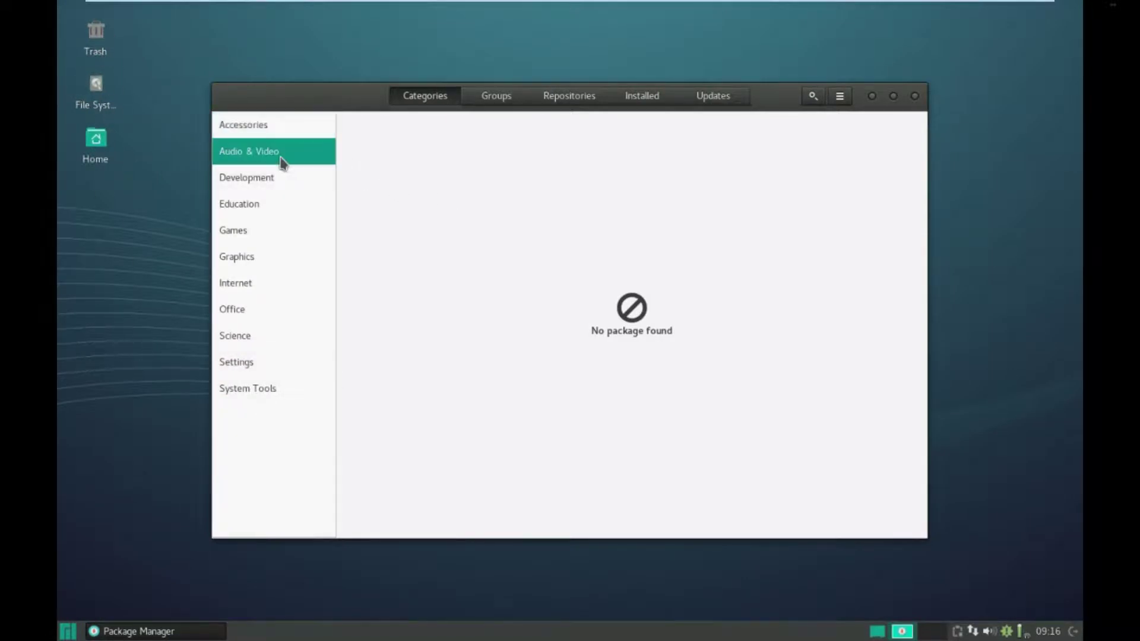
click(916, 99)
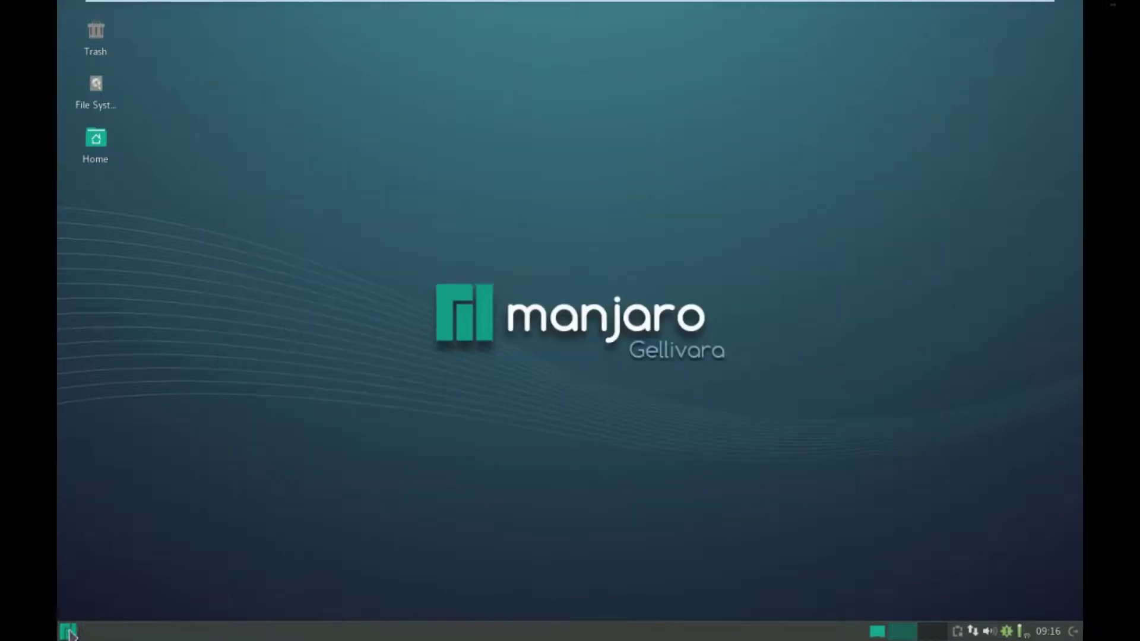
click(68, 632)
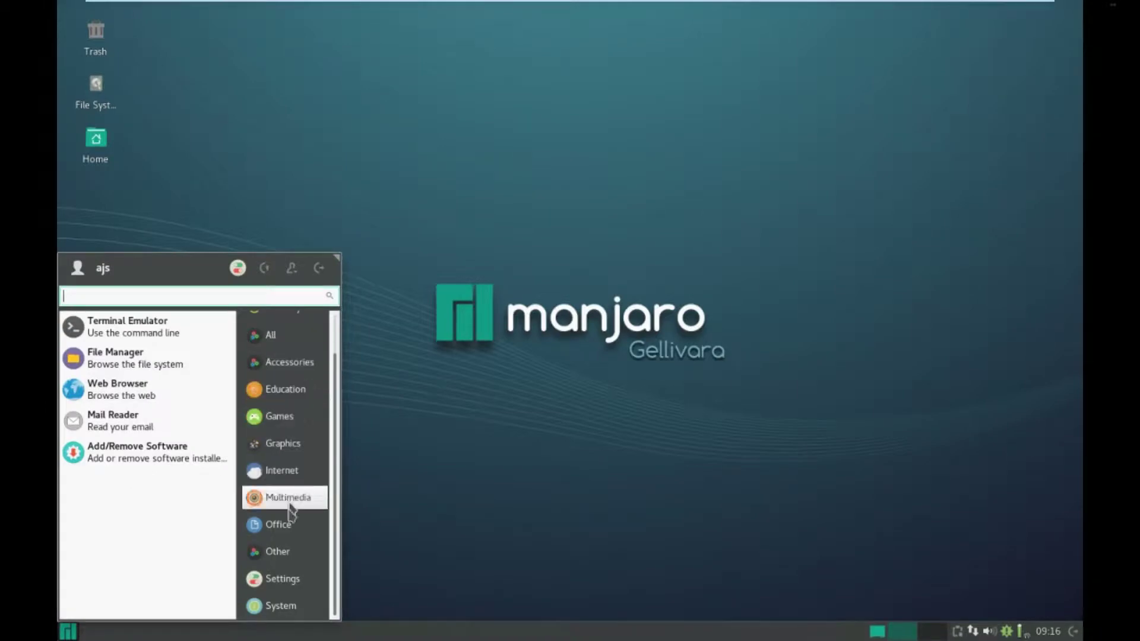
- Open Orage calendar preferences from the Settings category
click(285, 579)
scroll(138, 500, down, 10)
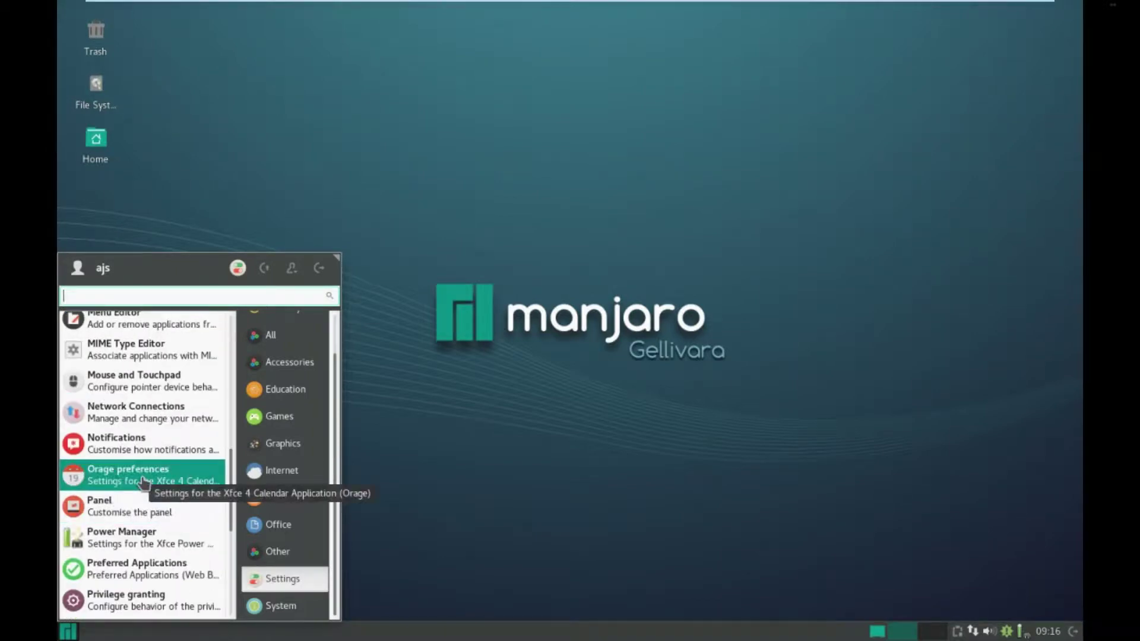
click(143, 483)
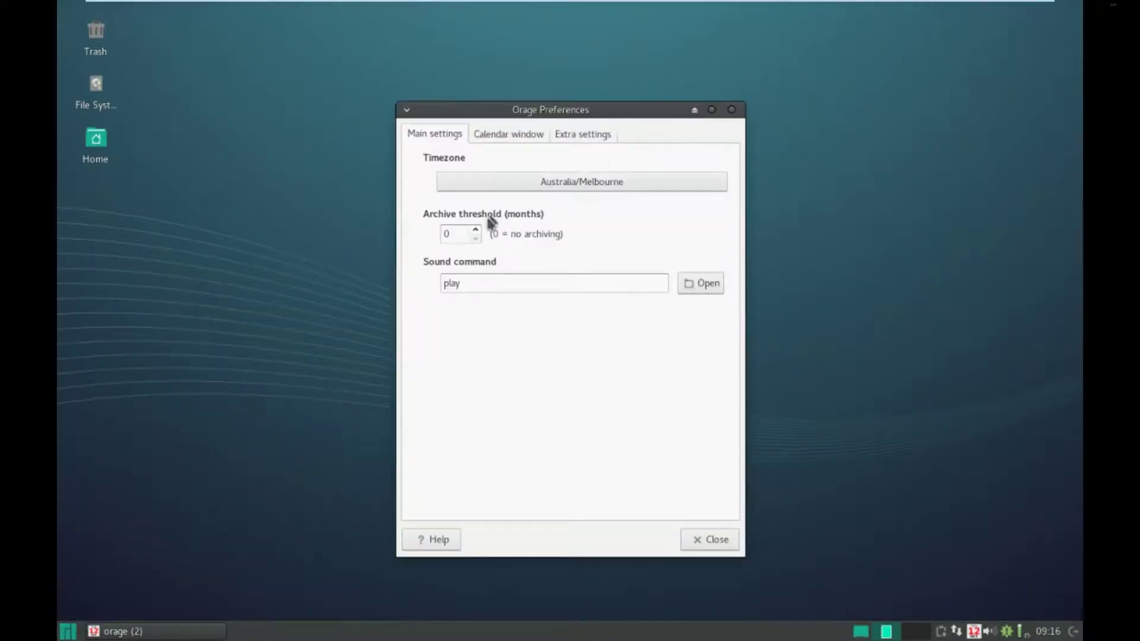
click(502, 136)
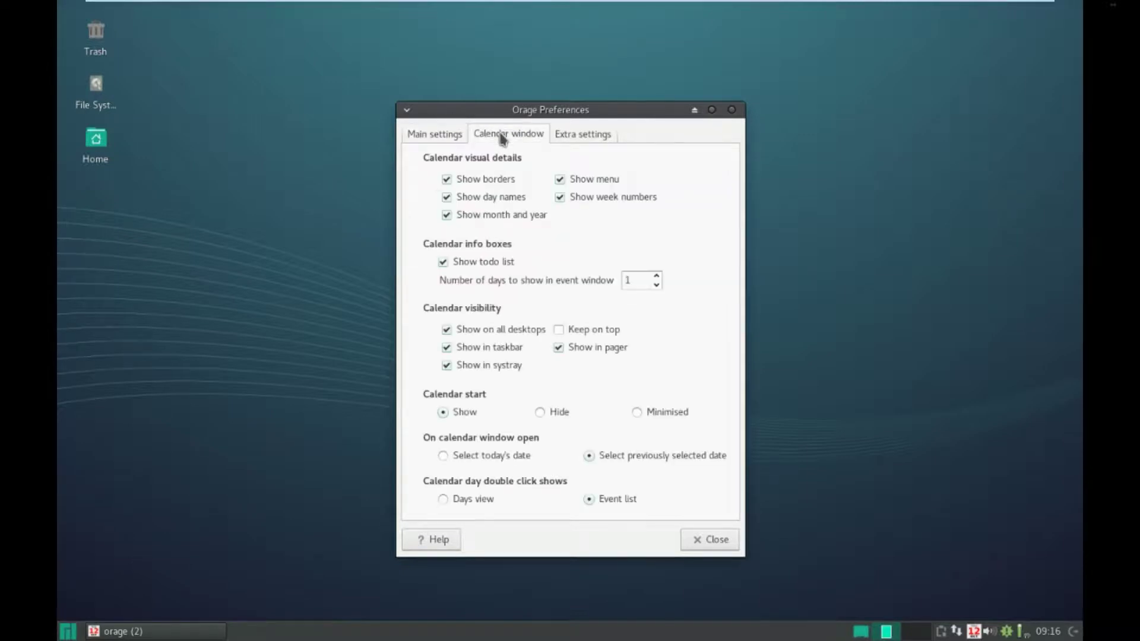
click(451, 136)
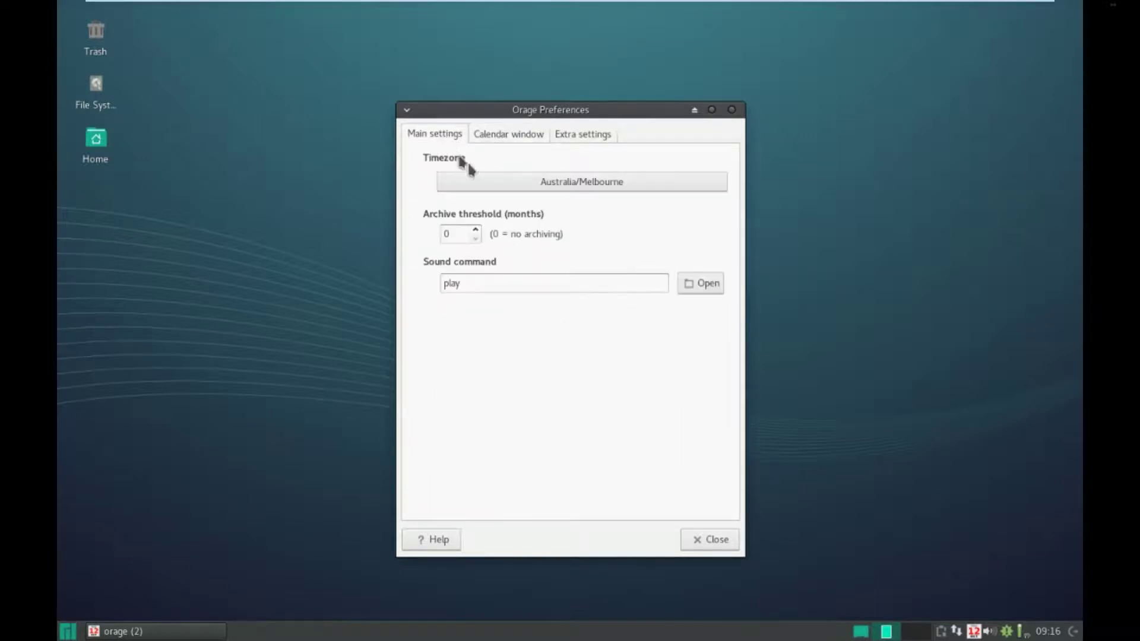
- Pick Australia/Melbourne as the timezone, confirm, and close both Orage windows
click(504, 194)
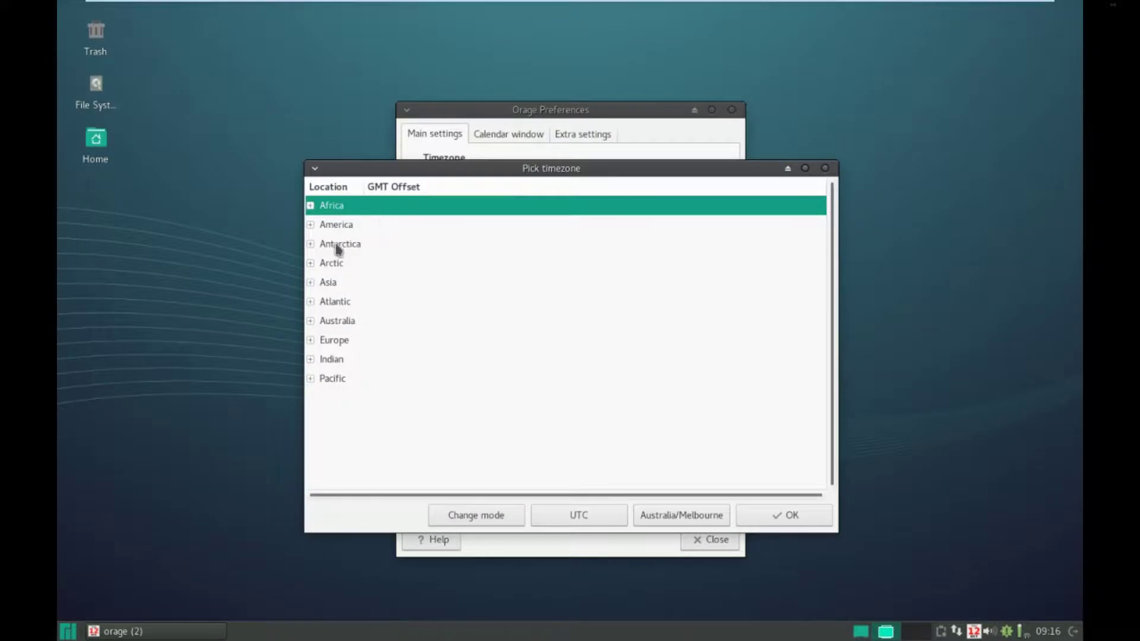
click(311, 321)
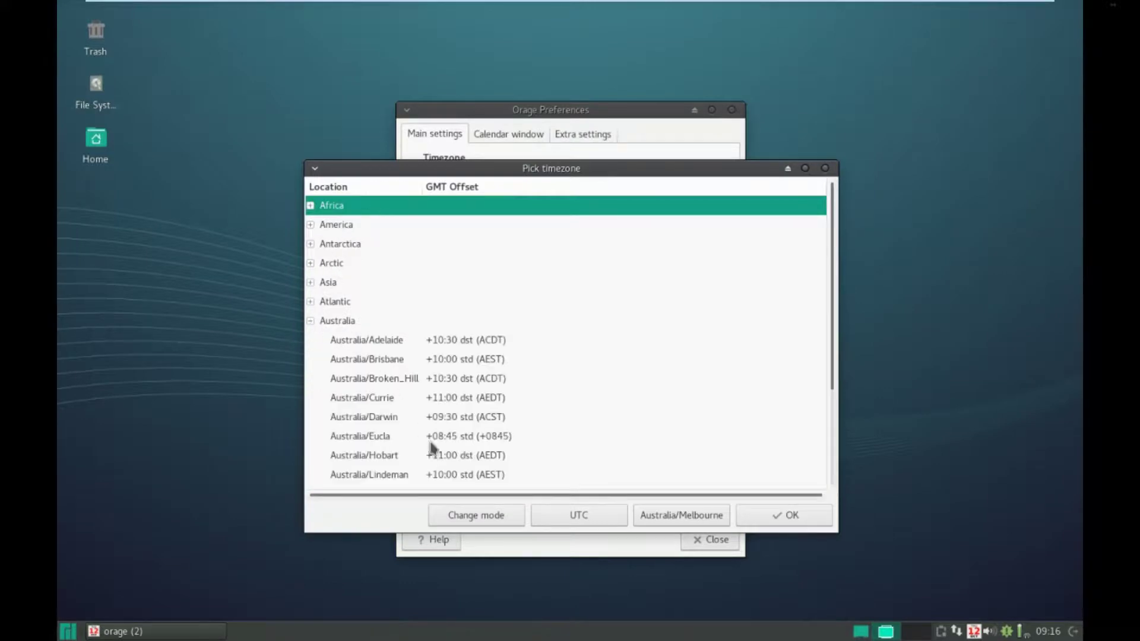
scroll(392, 473, down, 1)
scroll(392, 473, down, 1)
click(396, 453)
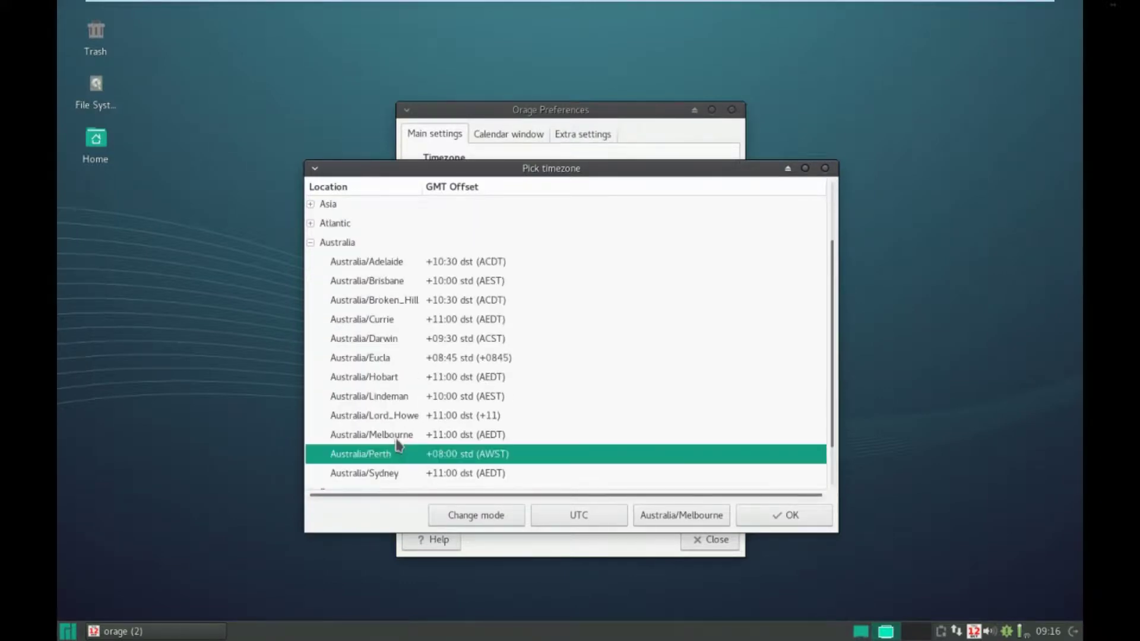
click(398, 440)
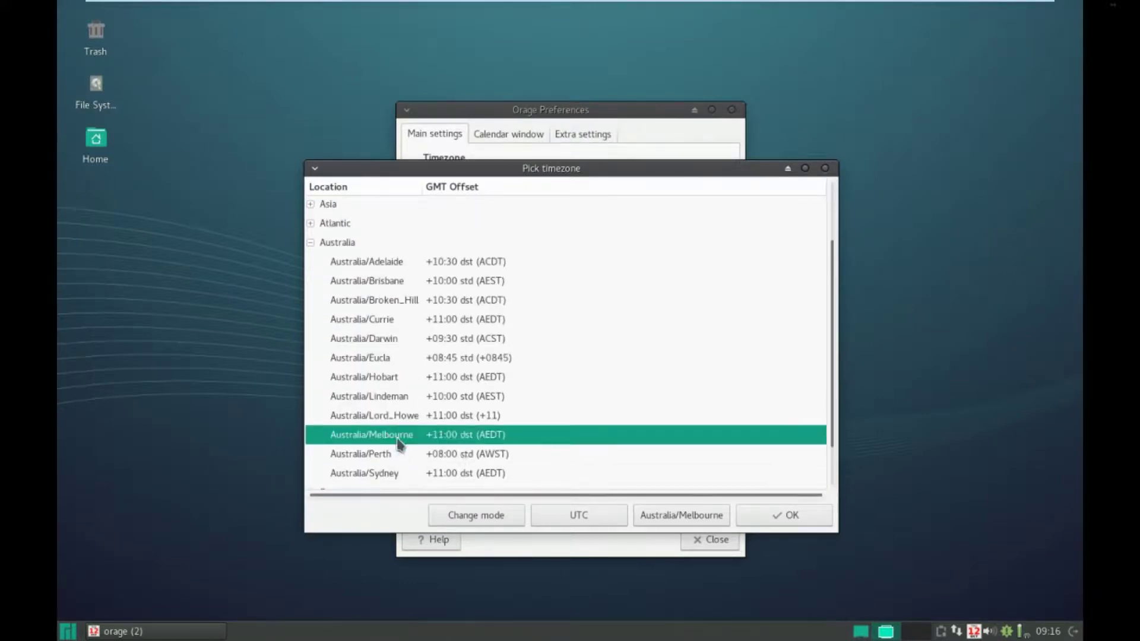
click(787, 518)
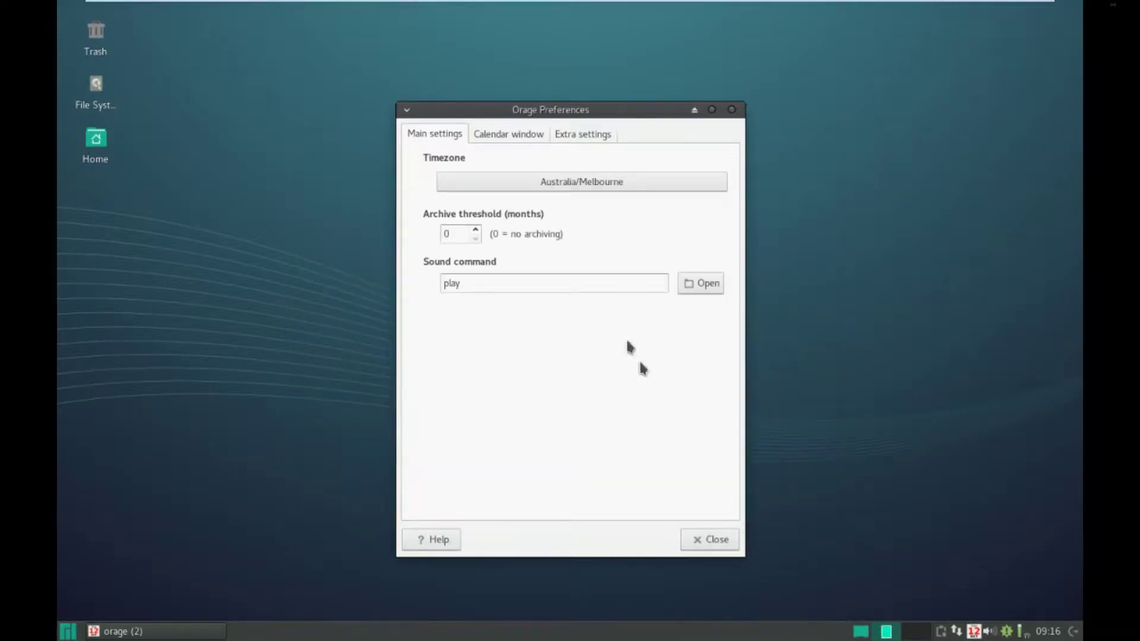
click(719, 540)
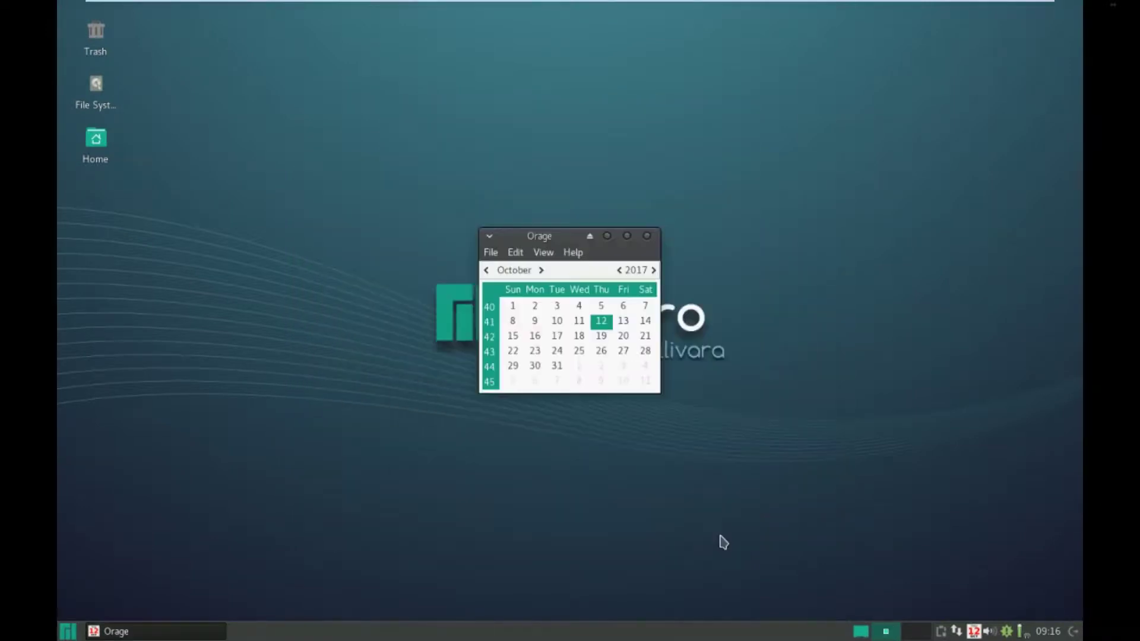
click(647, 236)
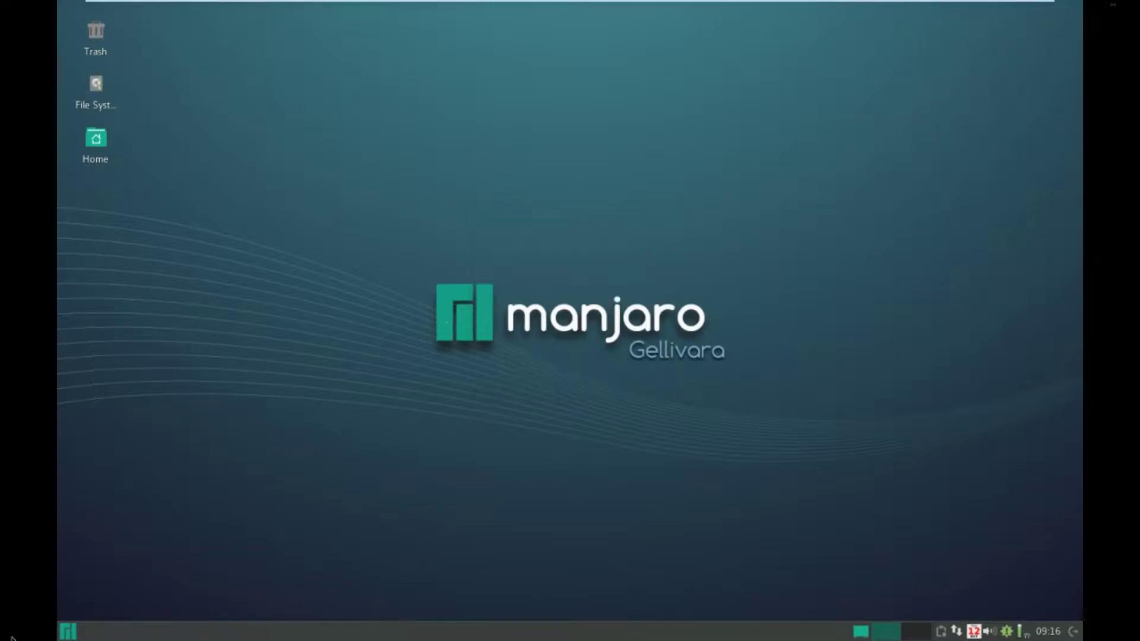
- Launch the Package Manager and view Audio & Video, Repositories and the empty Updates list
click(67, 631)
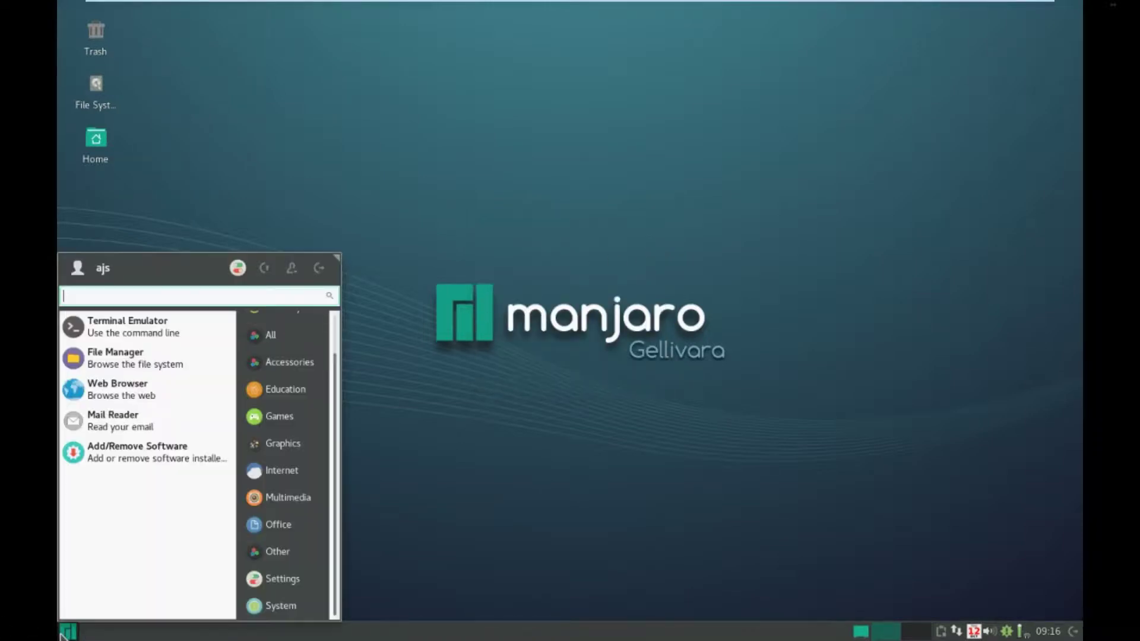
click(95, 450)
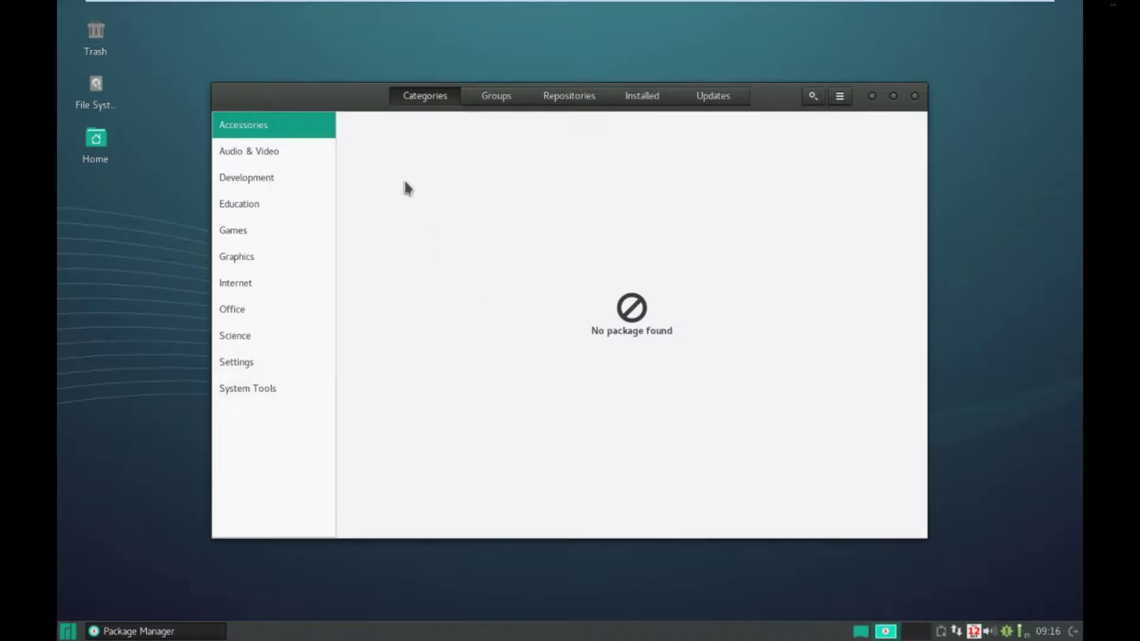
click(285, 155)
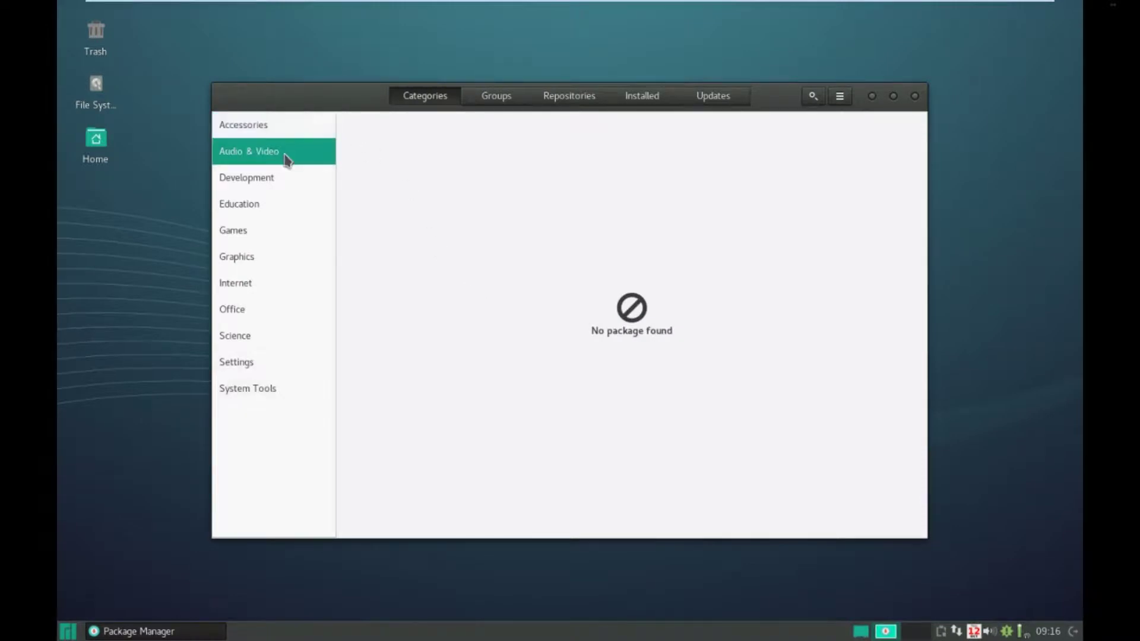
click(562, 101)
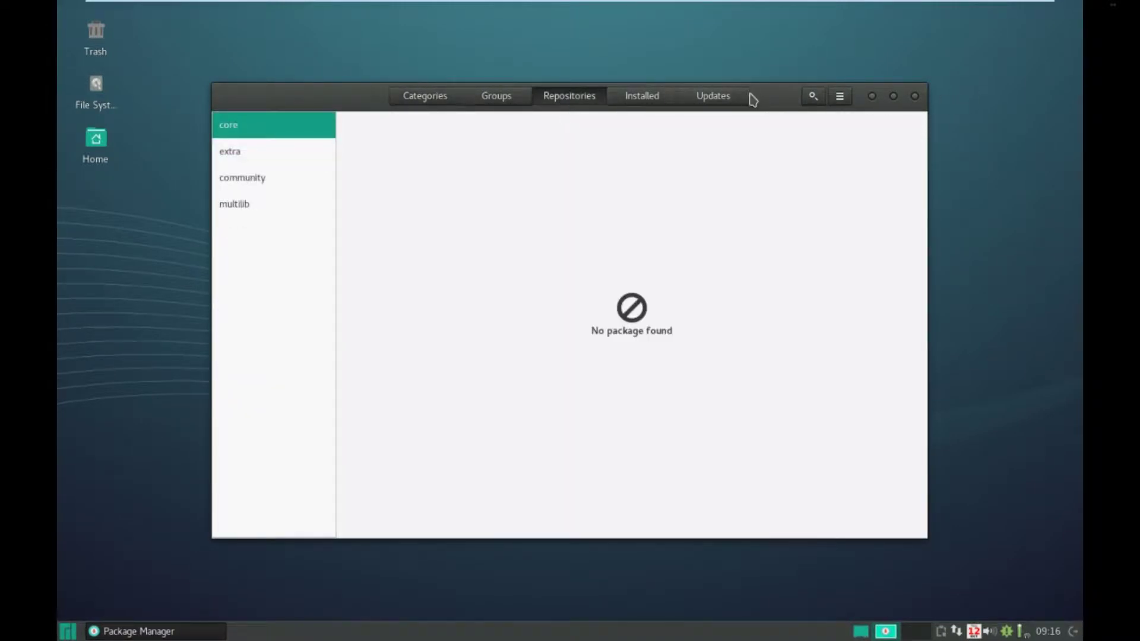
click(713, 97)
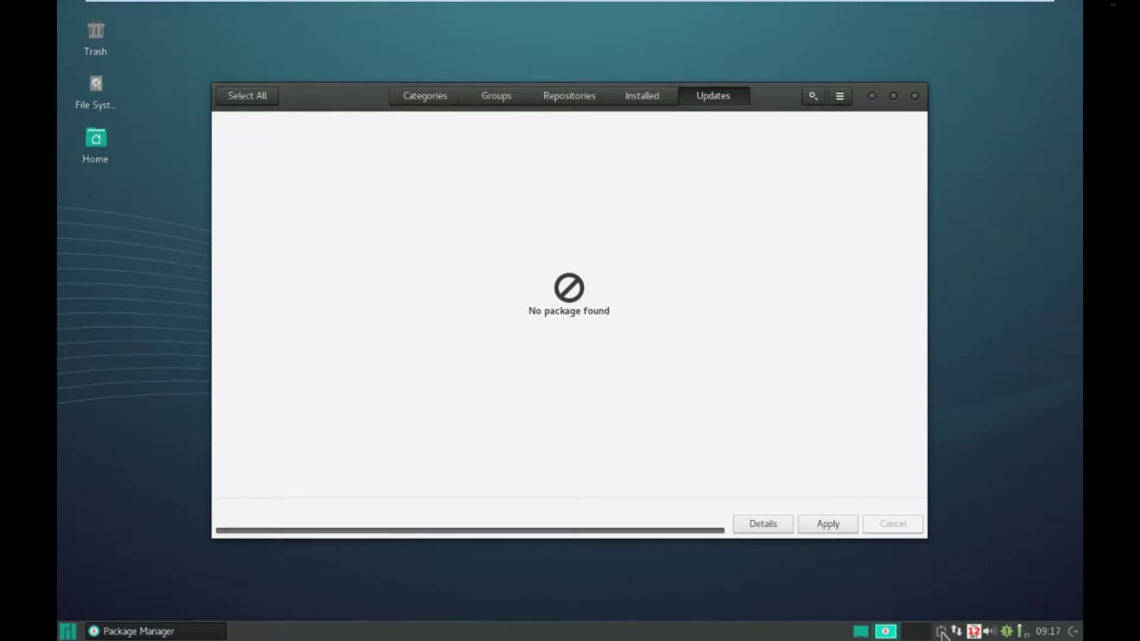
- Open and close Clipman Properties from the tray, then close the Package Manager
right_click(942, 631)
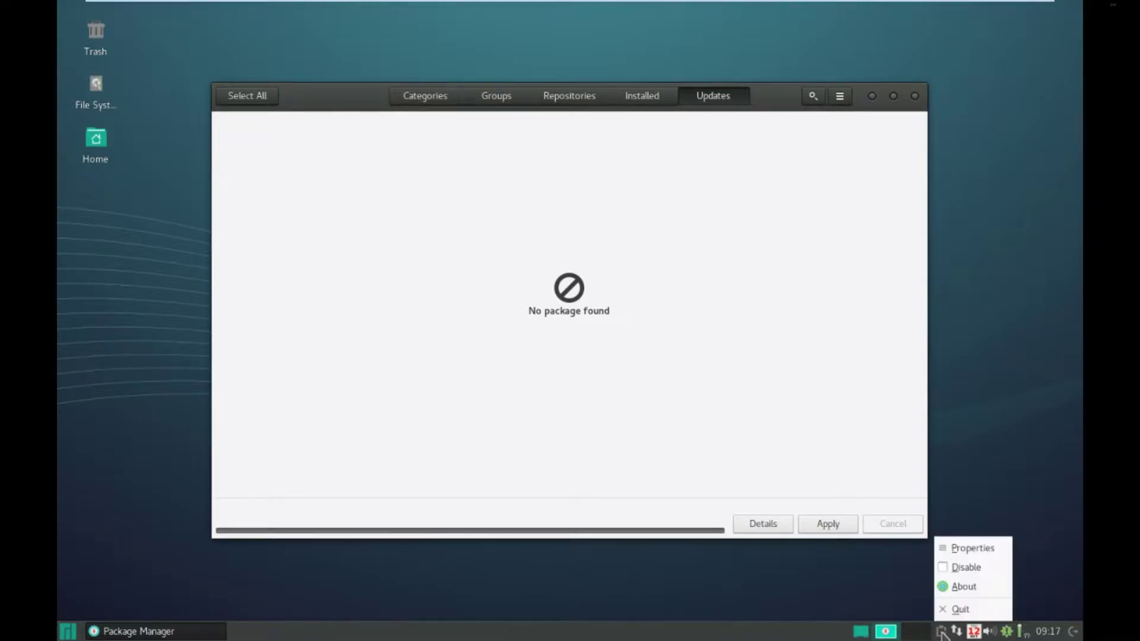
click(958, 547)
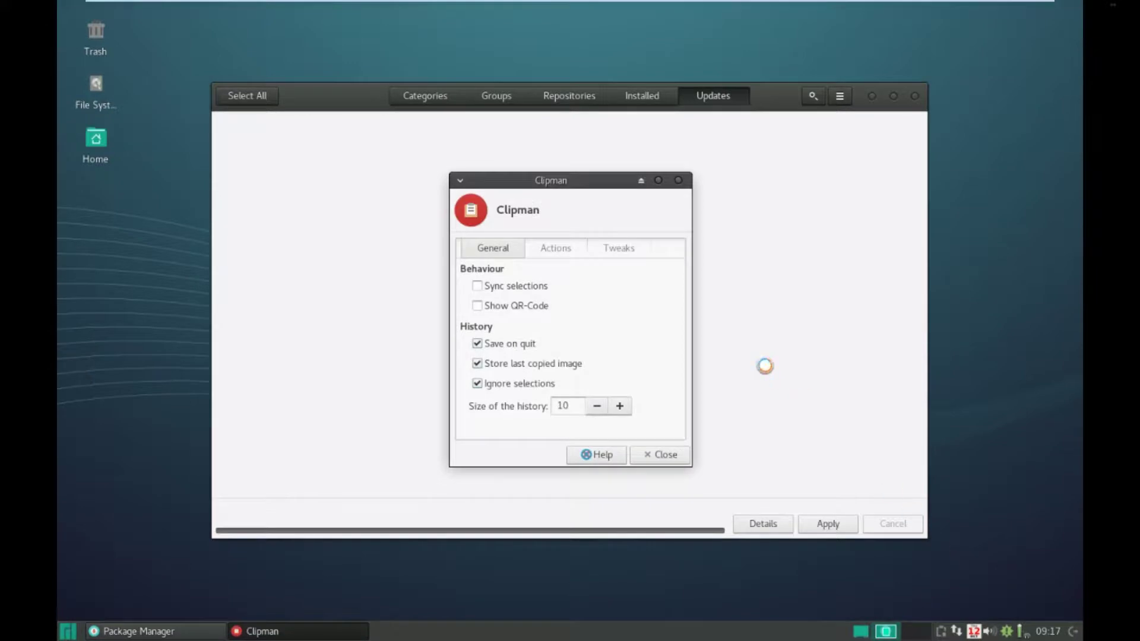
click(659, 455)
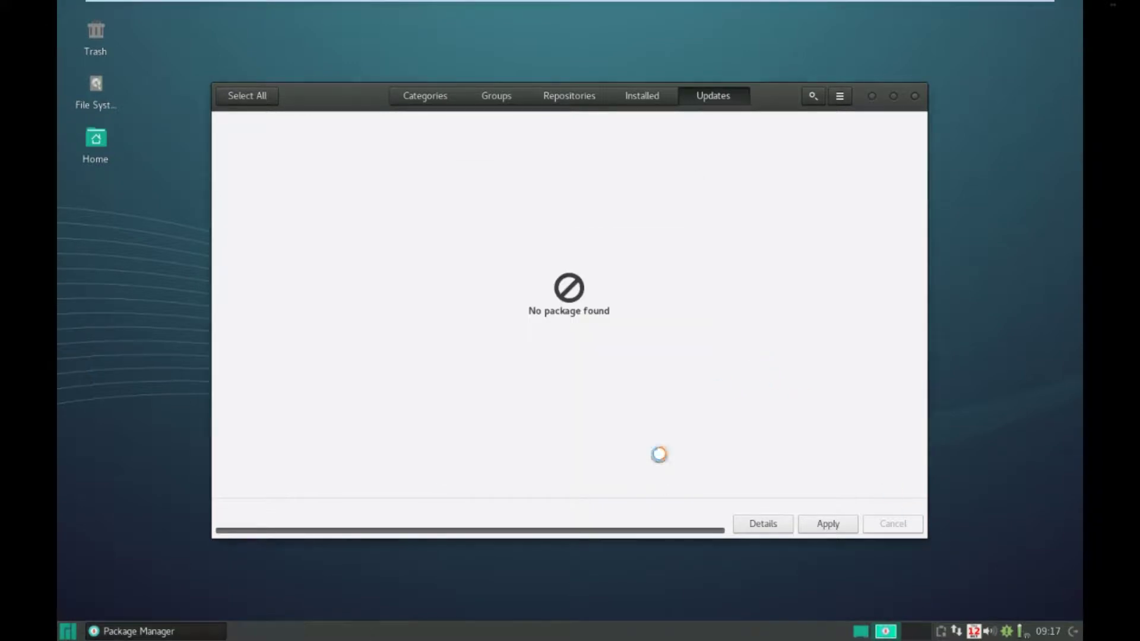
click(914, 97)
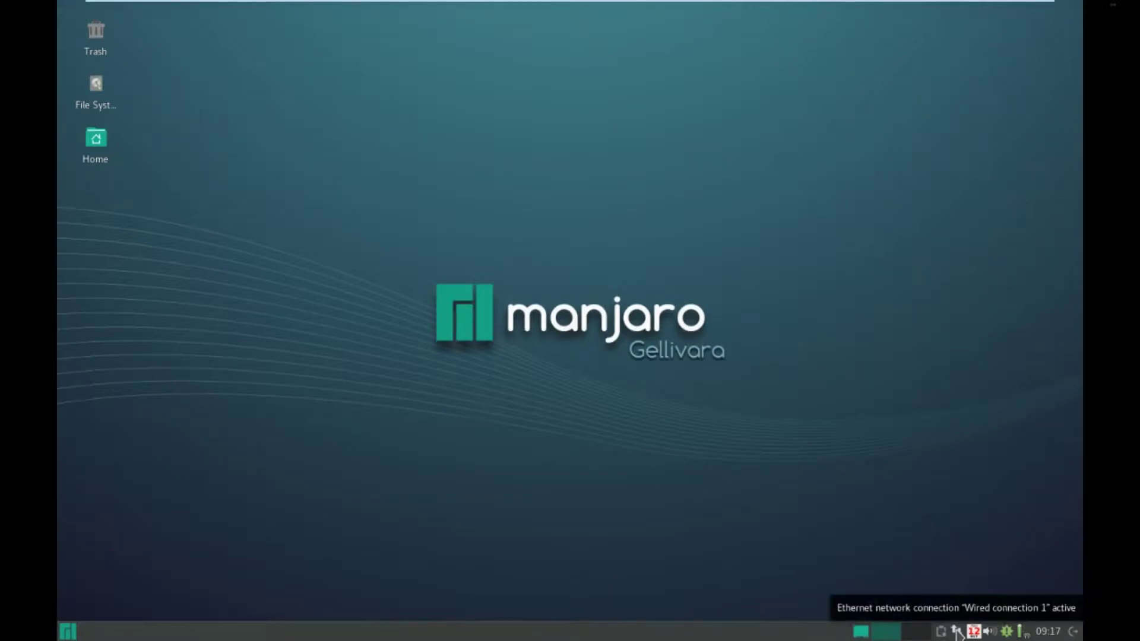
- Connect to Wired connection 1 from the network tray and launch the Package Manager
click(957, 631)
click(983, 566)
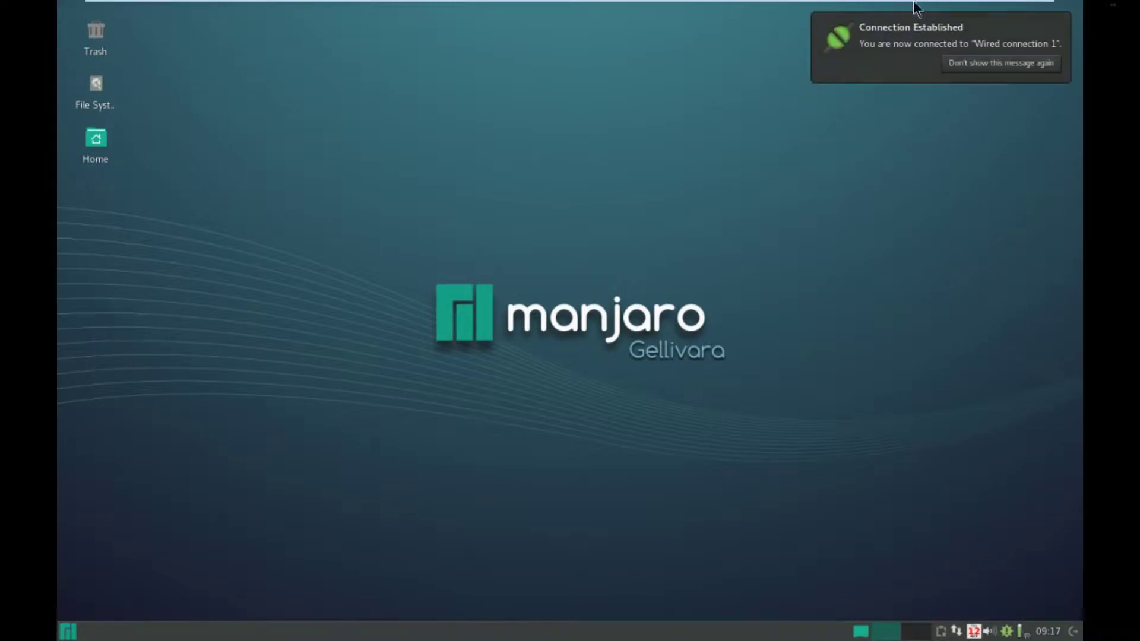
click(67, 632)
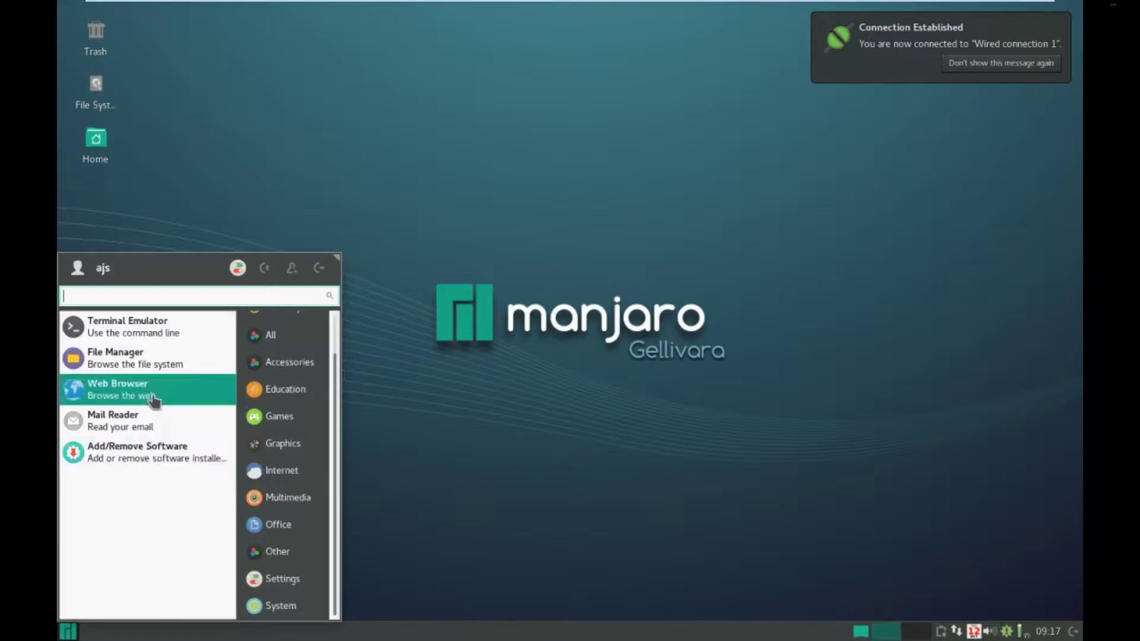
click(148, 457)
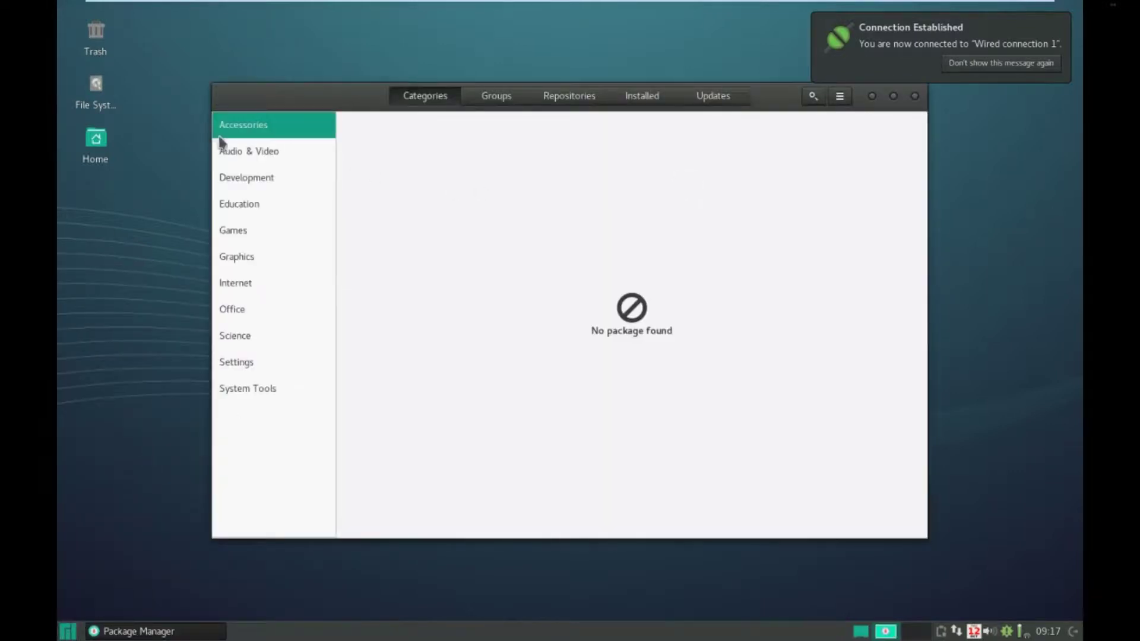
- Browse categories and the extra and community repositories, then close the Package Manager
click(269, 163)
click(266, 126)
click(589, 98)
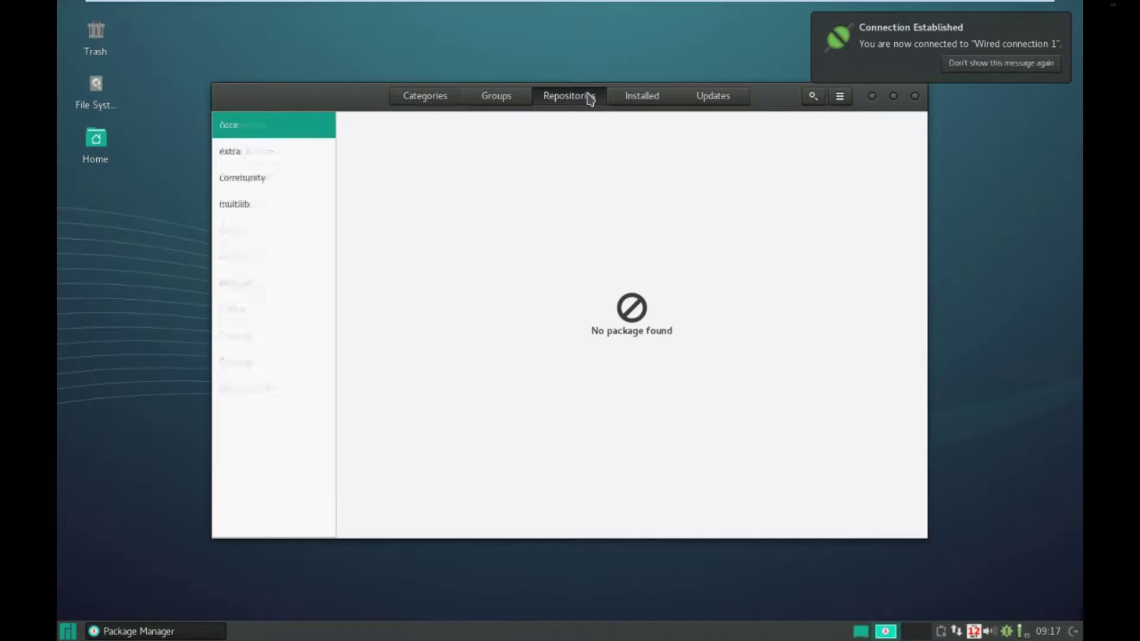
click(311, 159)
click(302, 184)
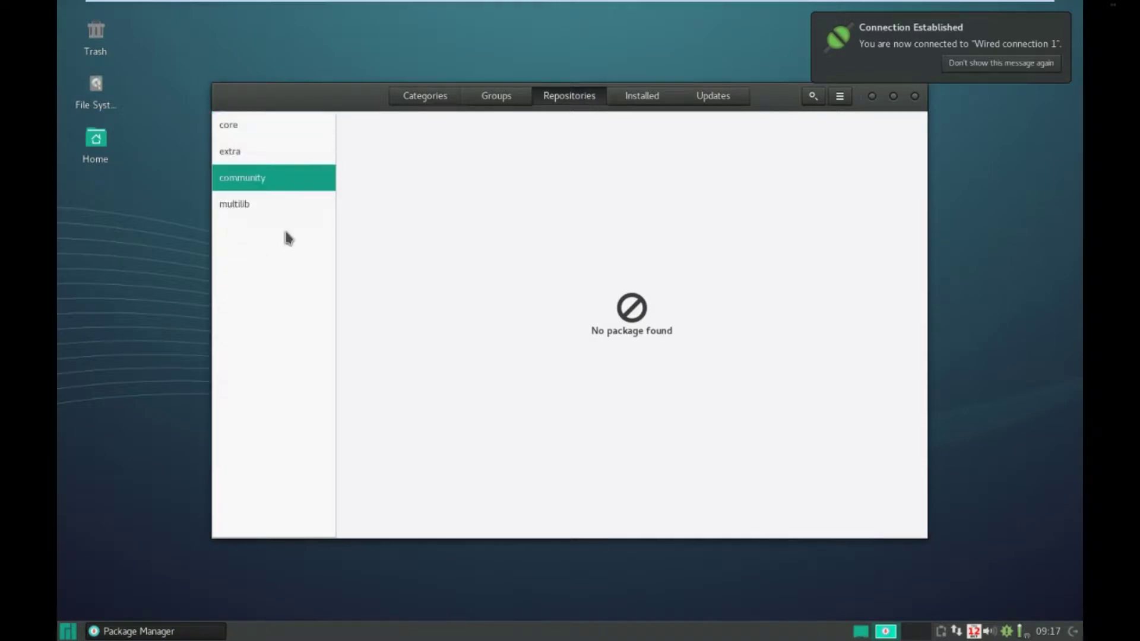
click(915, 96)
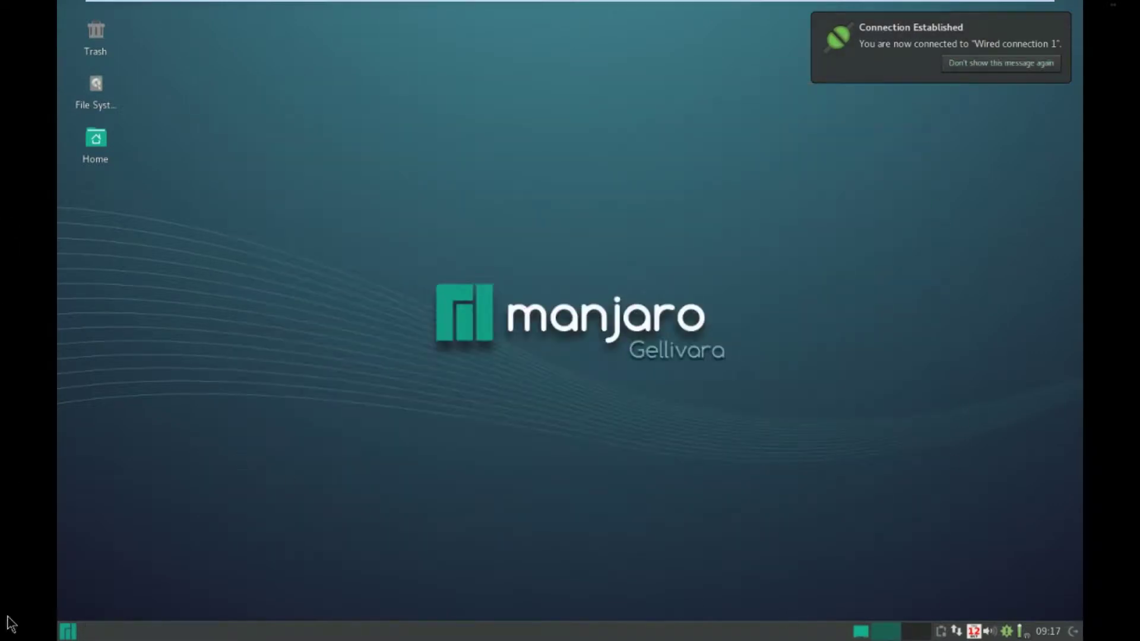
- Launch Firefox from the Internet category to load manjaro.org, then close it
click(69, 632)
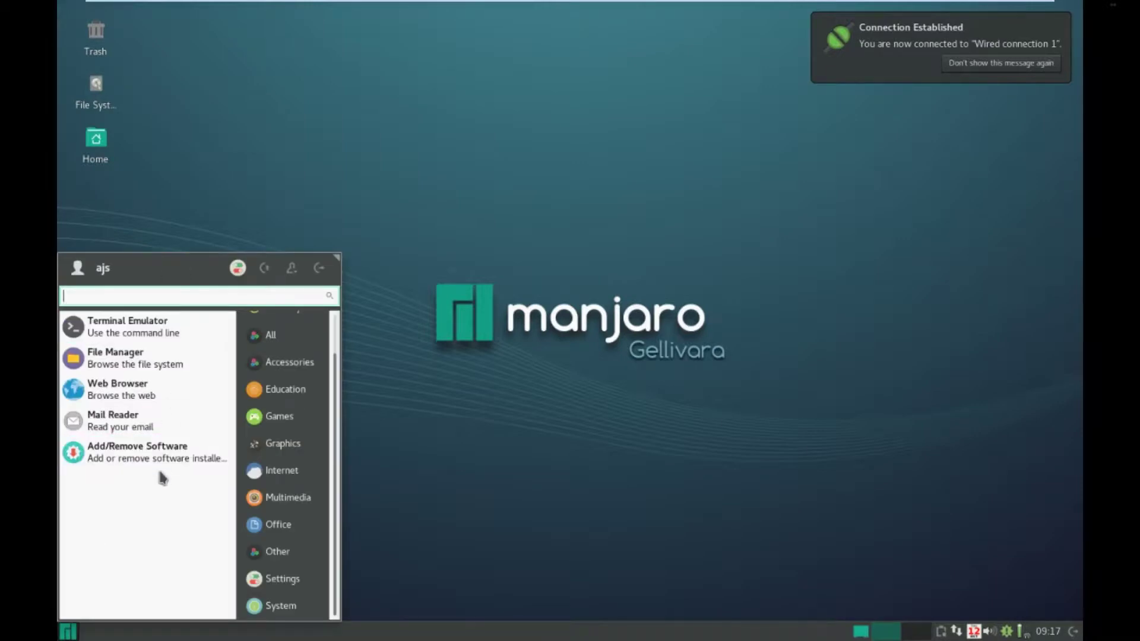
click(294, 446)
click(299, 469)
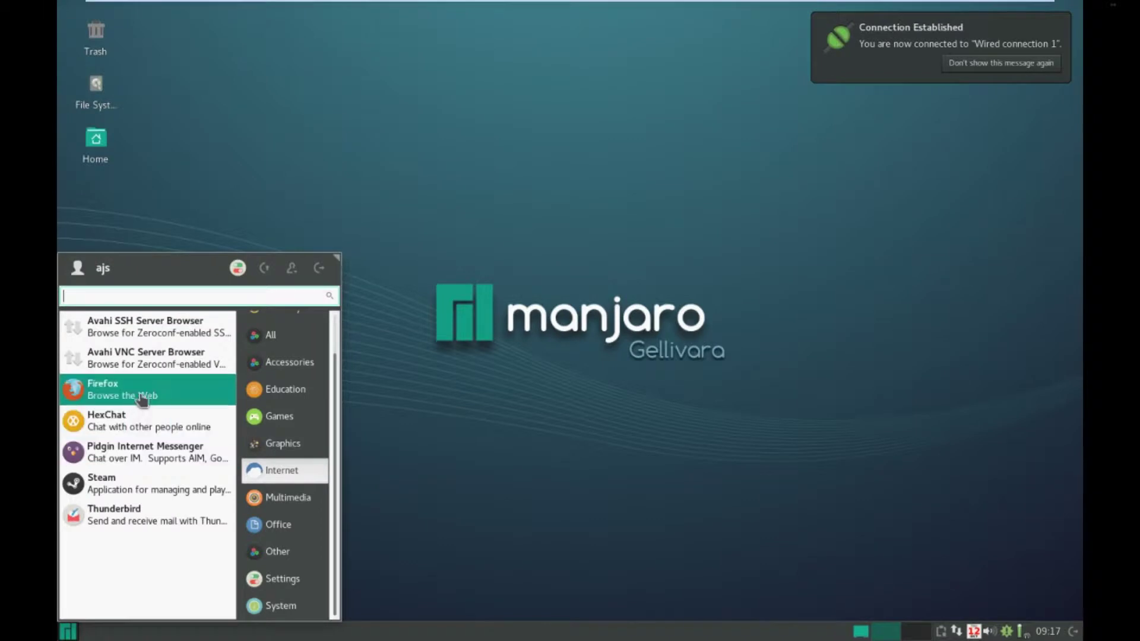
click(141, 398)
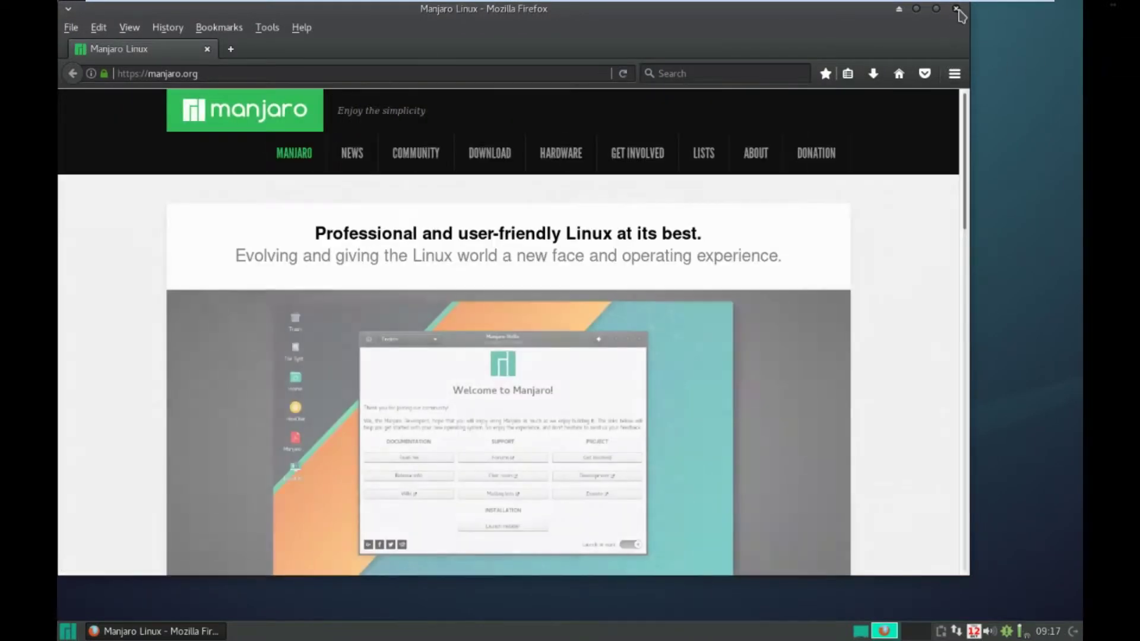
click(957, 10)
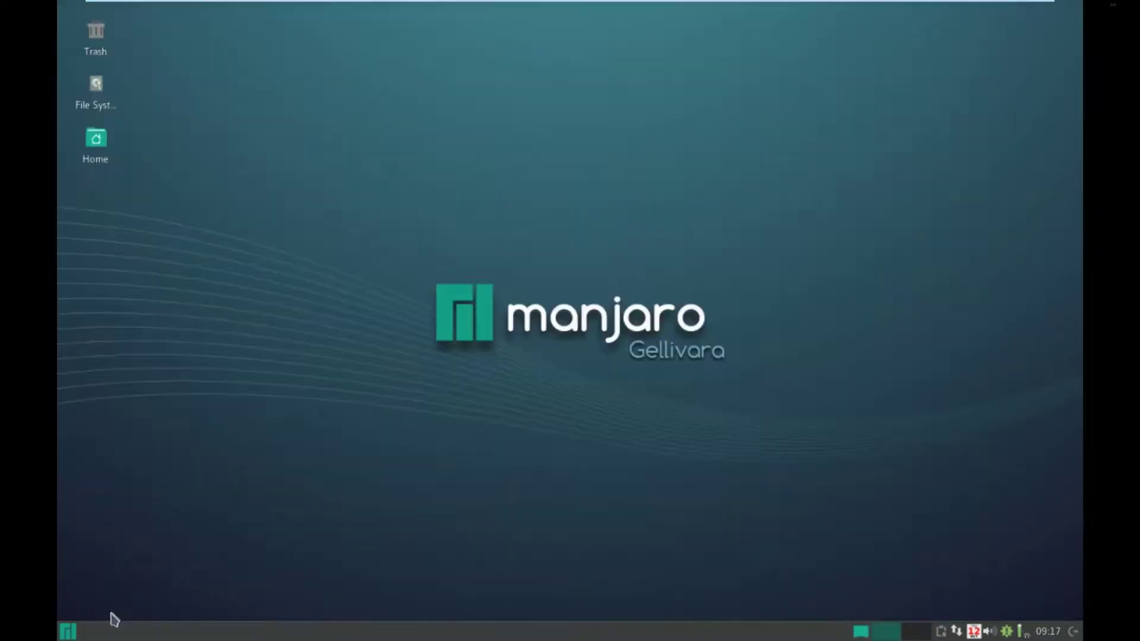
- Reopen the menu and scroll the System applications list
click(77, 624)
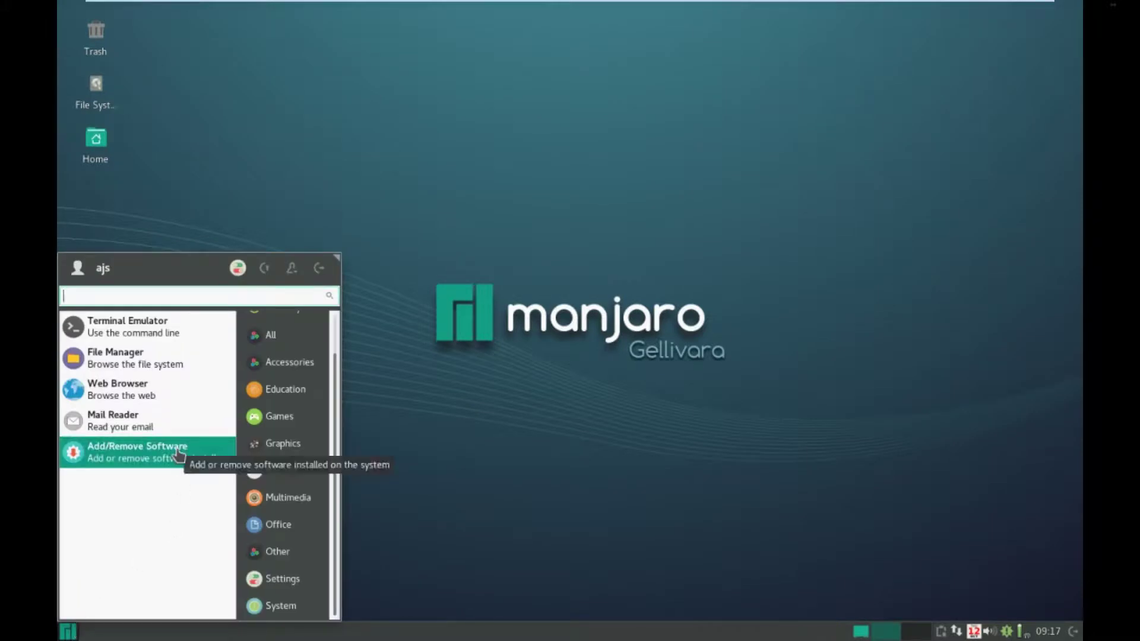
click(262, 605)
scroll(211, 472, down, 3)
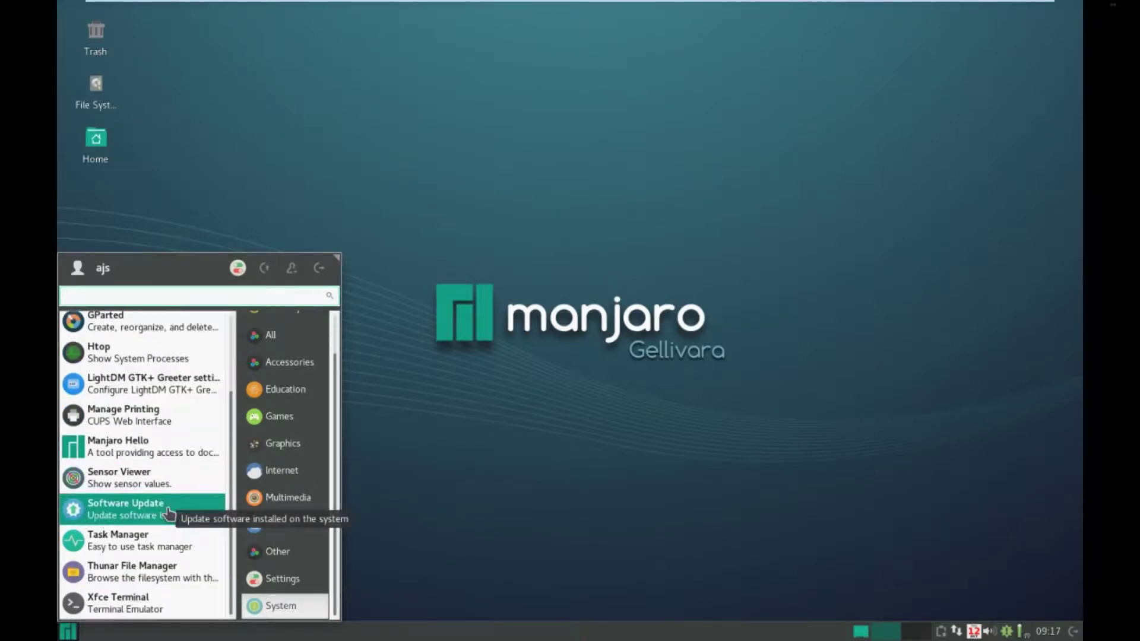
- Launch Software Update and step through Categories, Audio & Video, Repositories and Updates
click(169, 514)
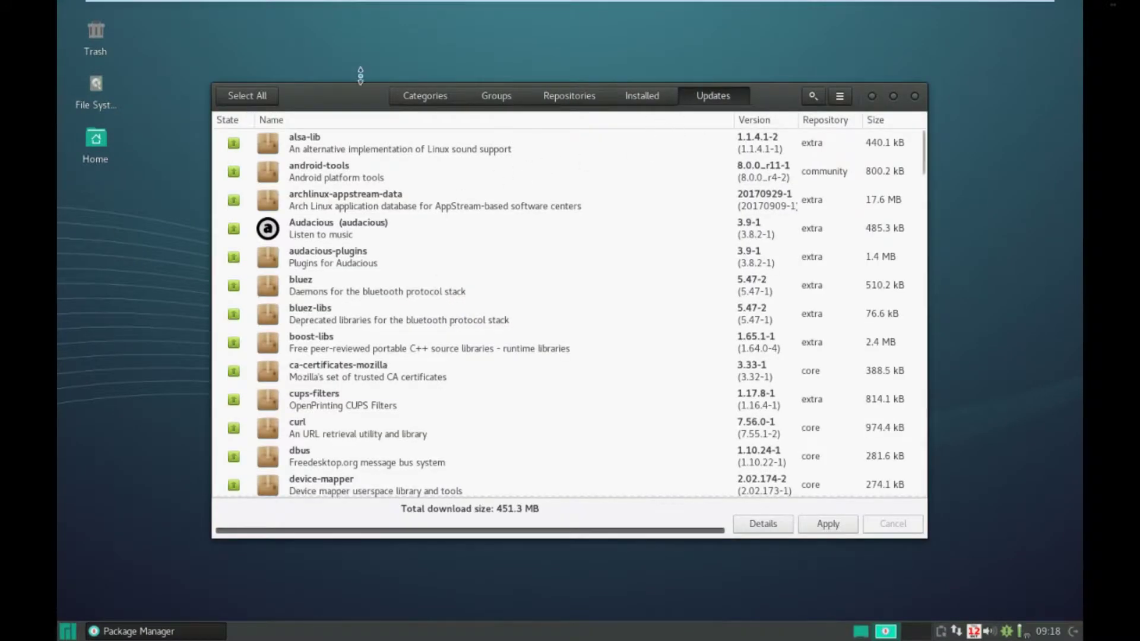
click(440, 98)
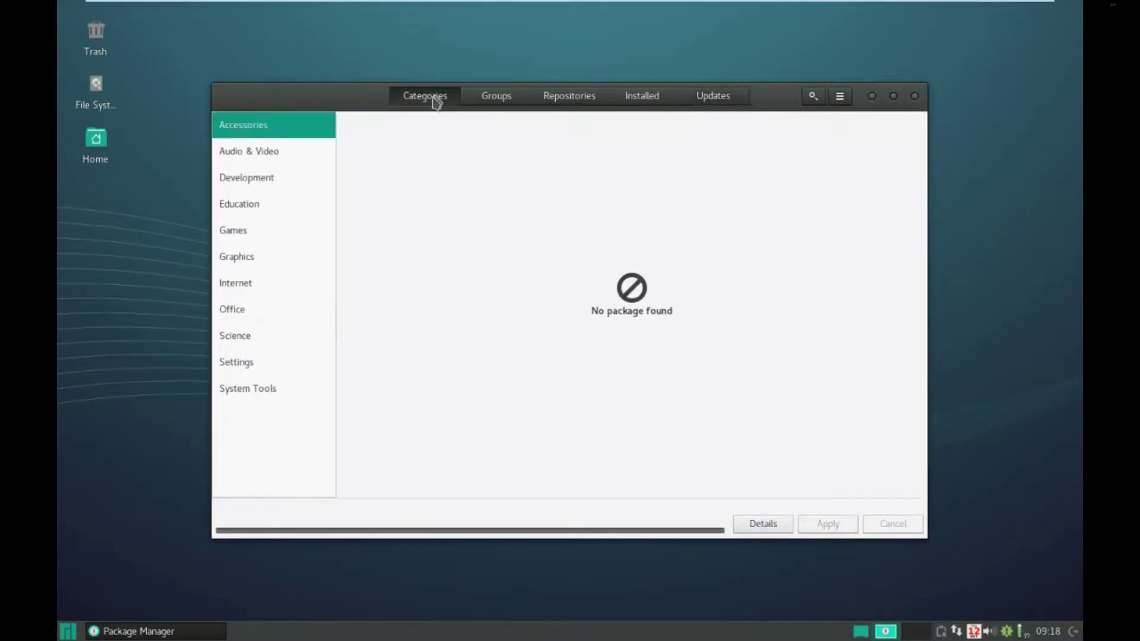
click(278, 158)
click(585, 104)
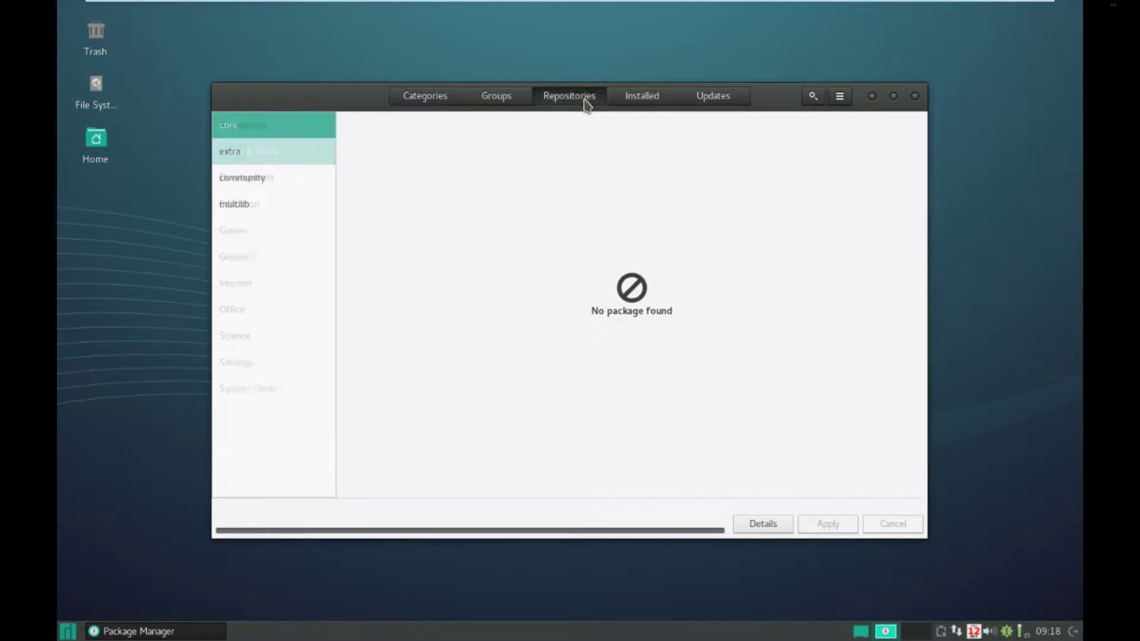
click(728, 105)
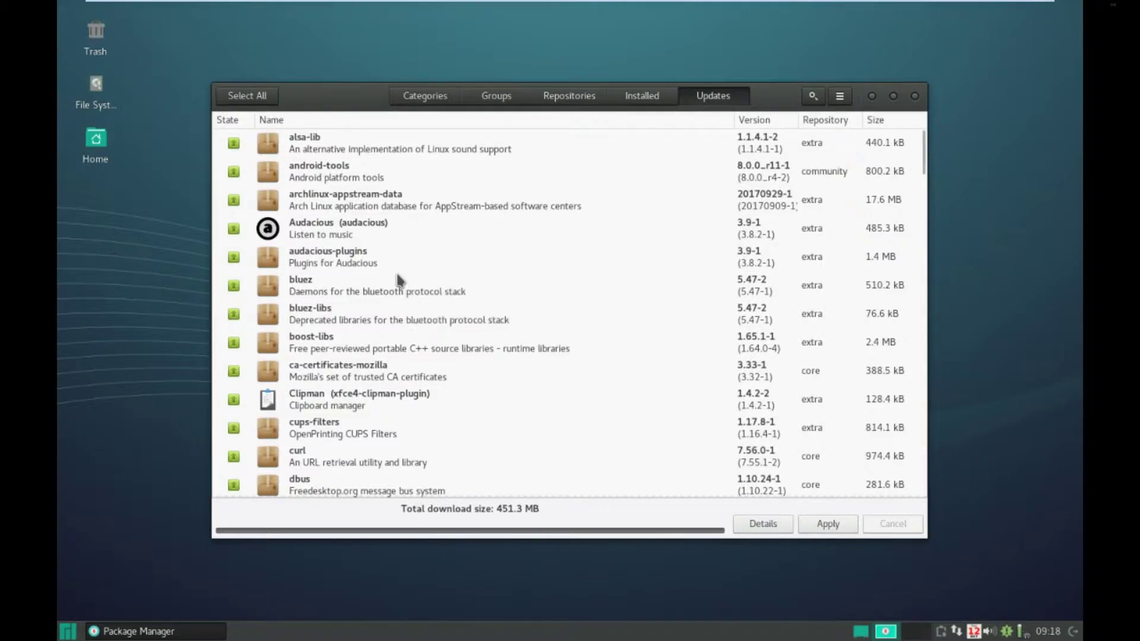
- Open Firefox 55.0.3-3's details from the 451.3 MB update list, go back, and close the window
scroll(396, 276, down, 5)
scroll(398, 279, down, 10)
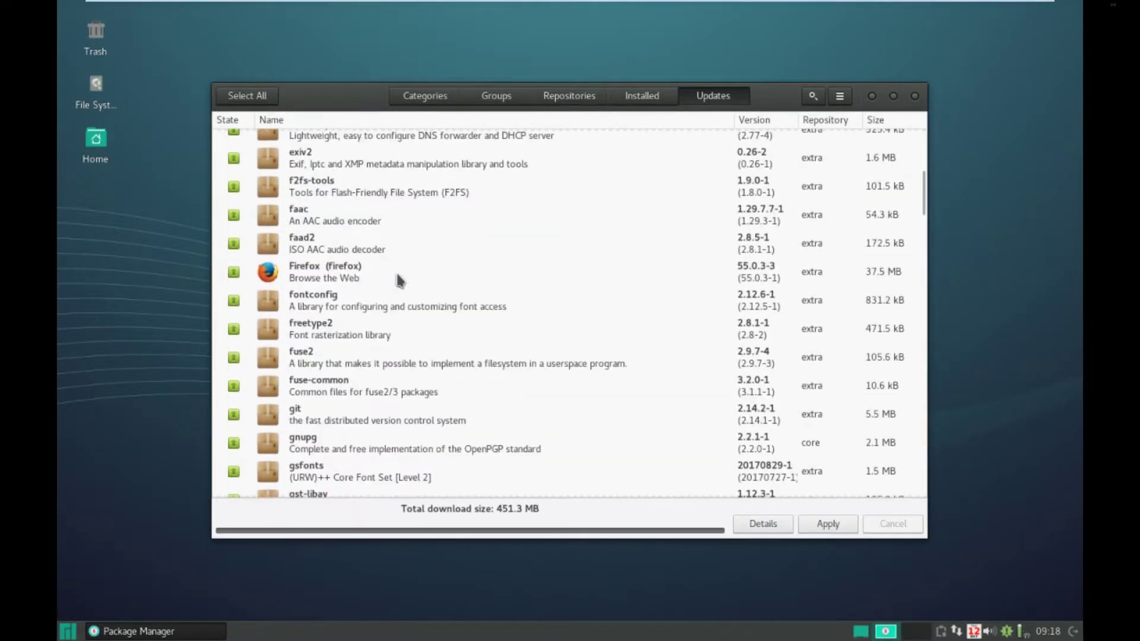
click(381, 267)
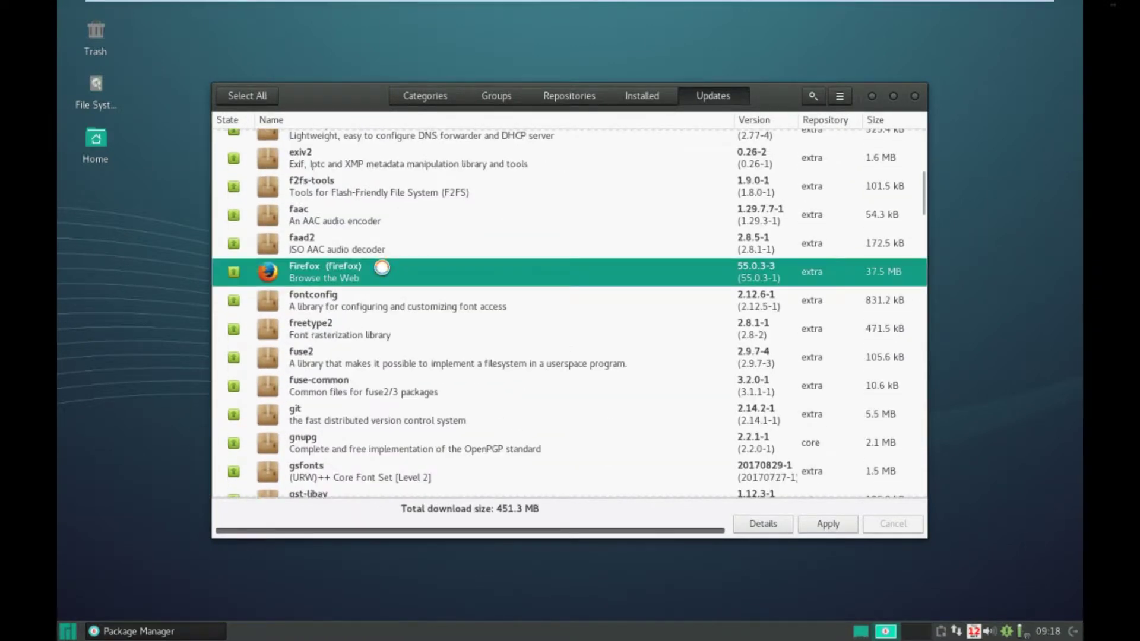
double_click(382, 267)
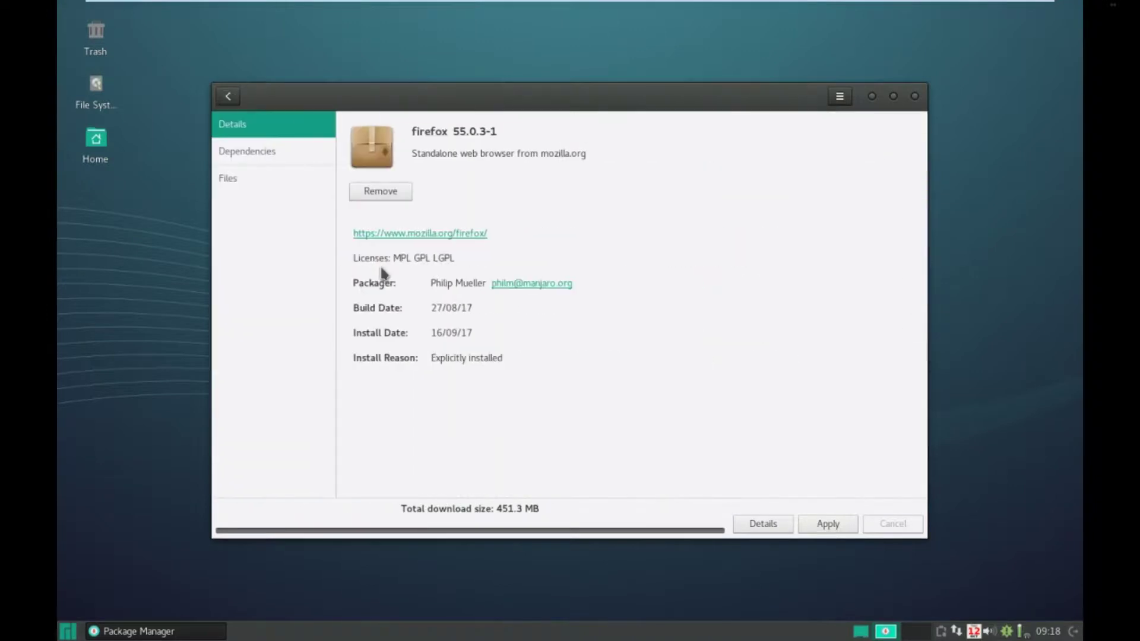
click(232, 99)
scroll(330, 278, down, 5)
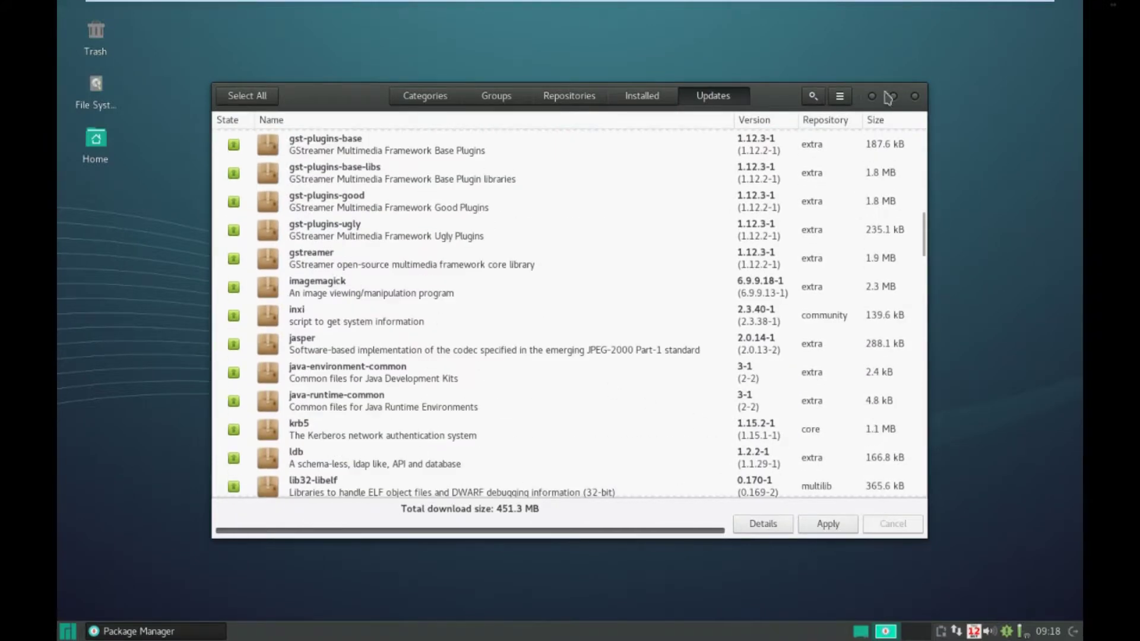
click(915, 97)
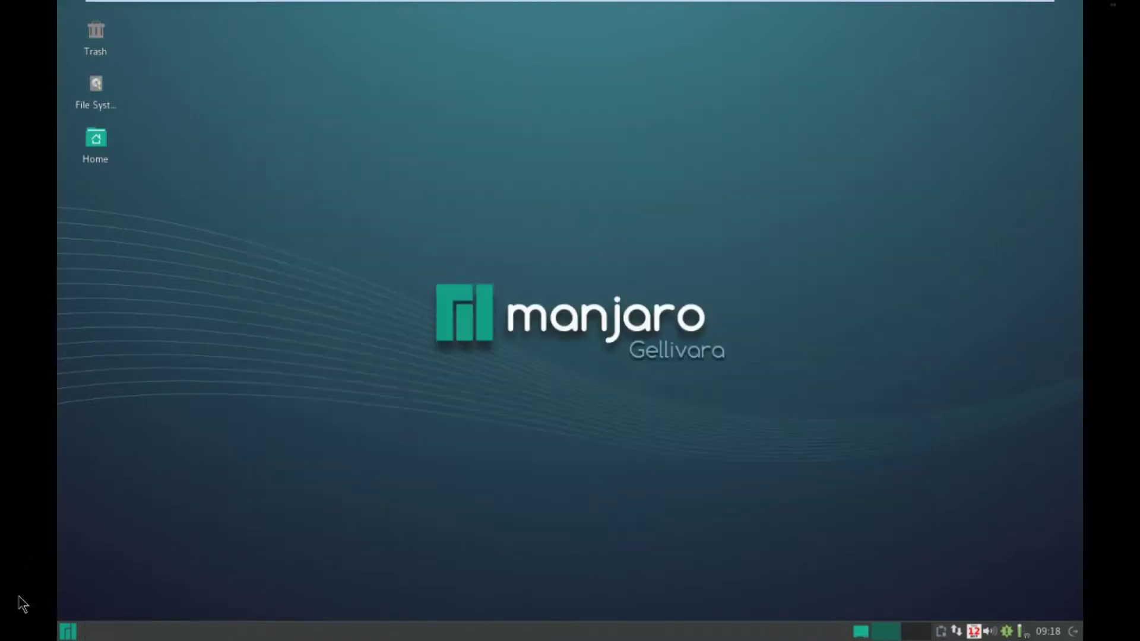
click(59, 634)
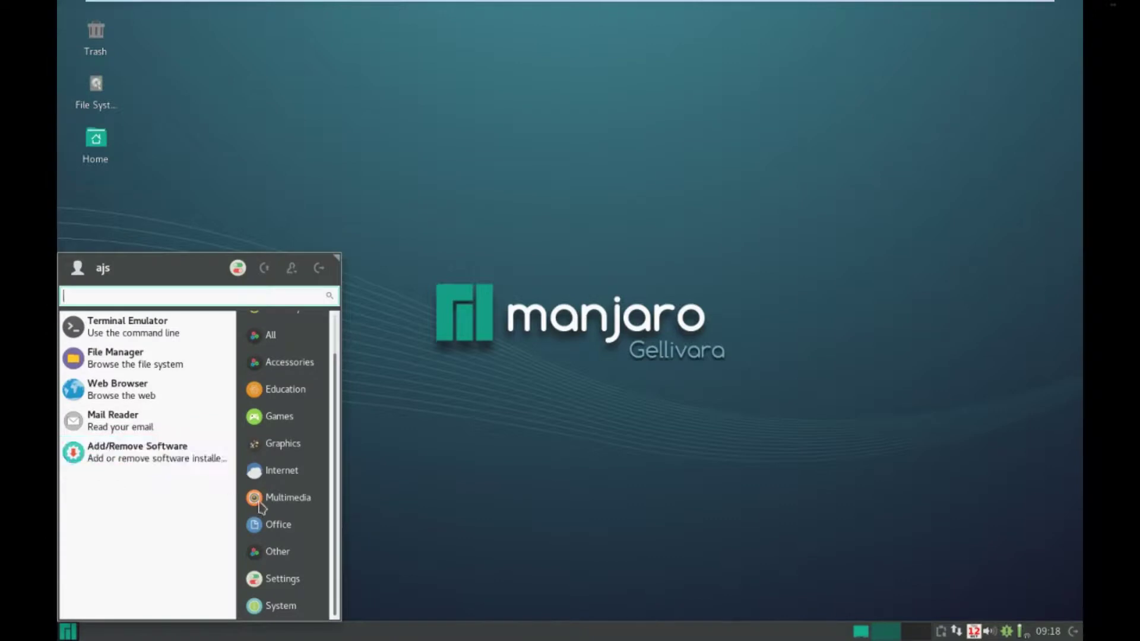
click(303, 609)
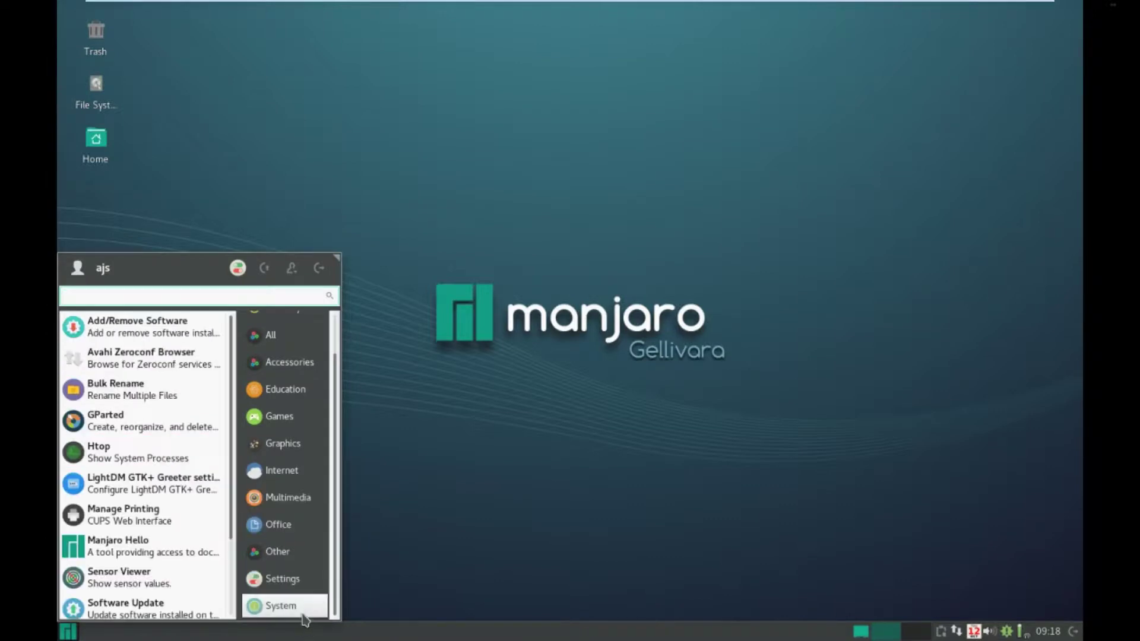
scroll(167, 573, down, 3)
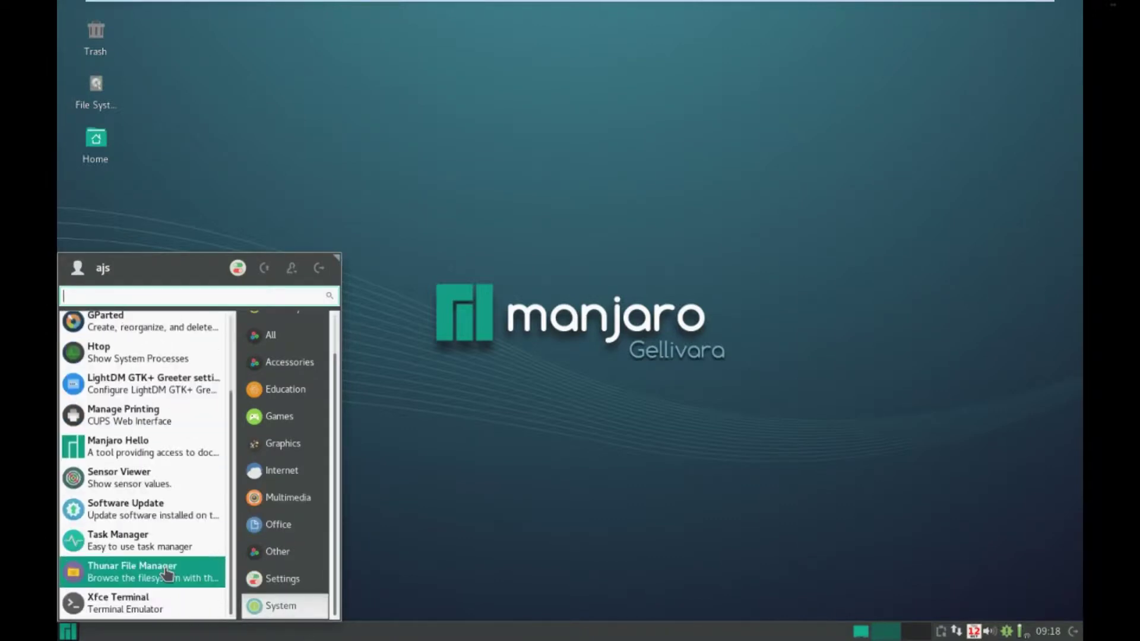
click(161, 575)
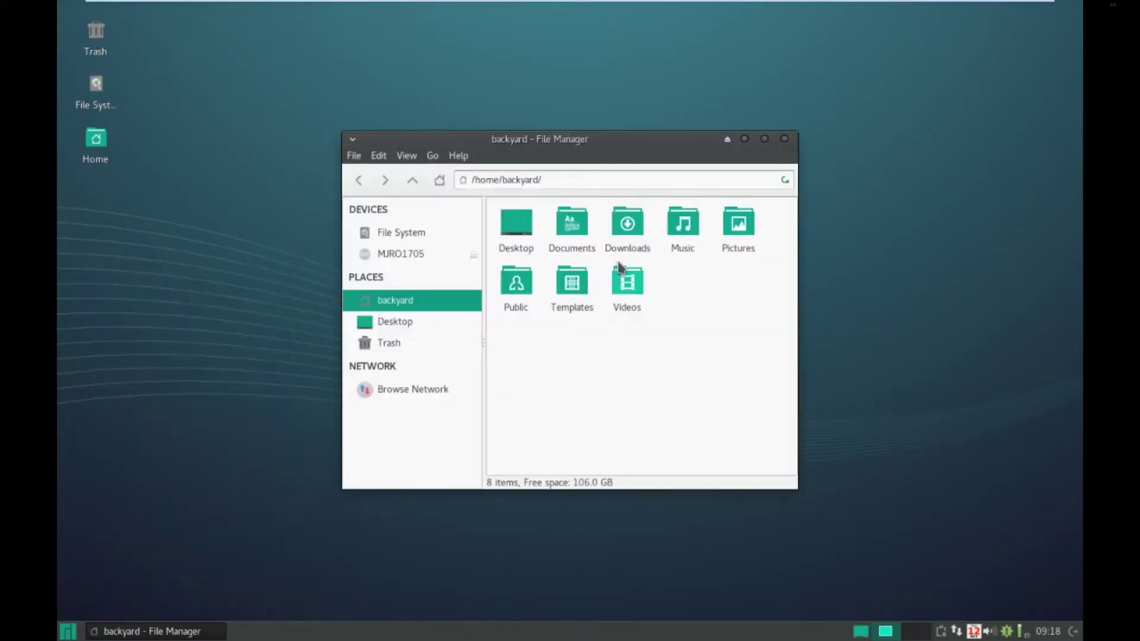
click(783, 140)
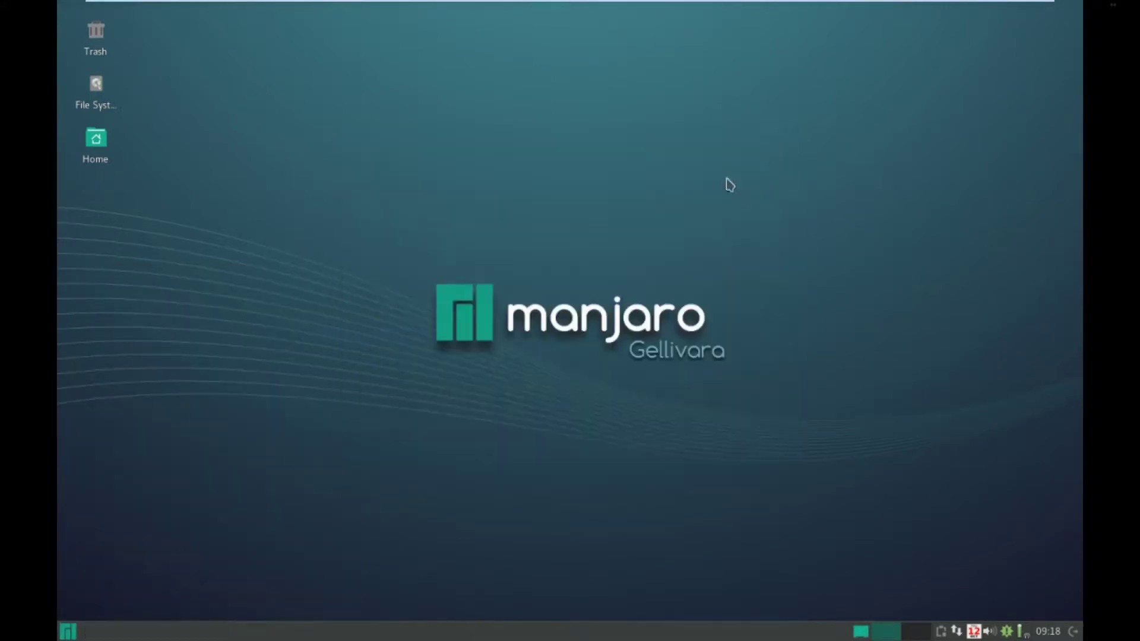
click(76, 634)
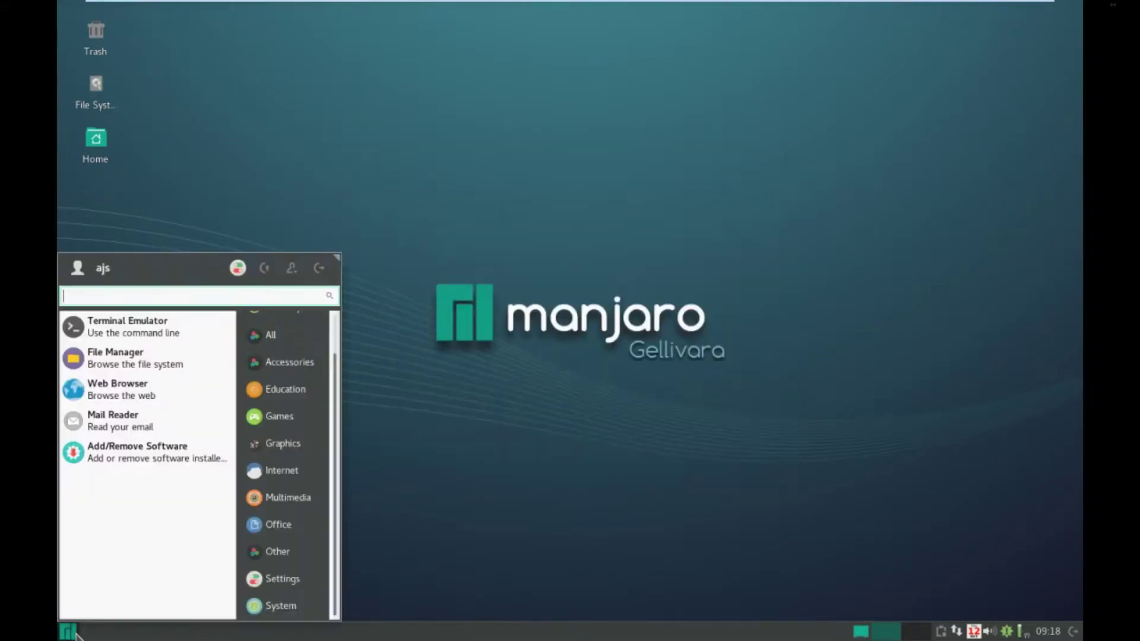
click(293, 581)
scroll(117, 534, down, 10)
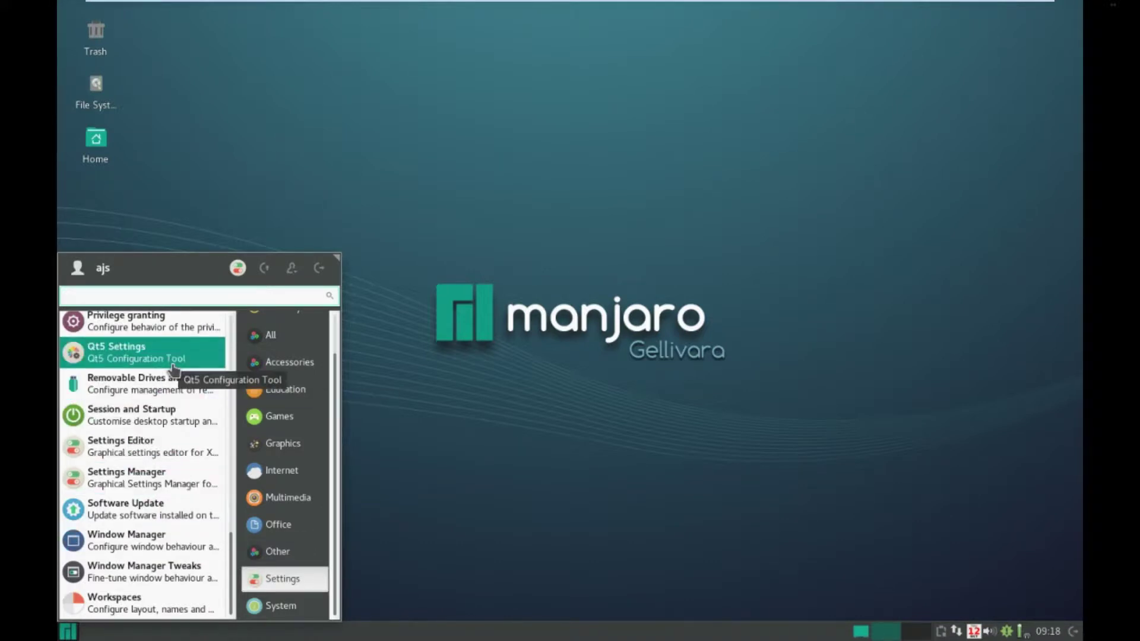
click(264, 604)
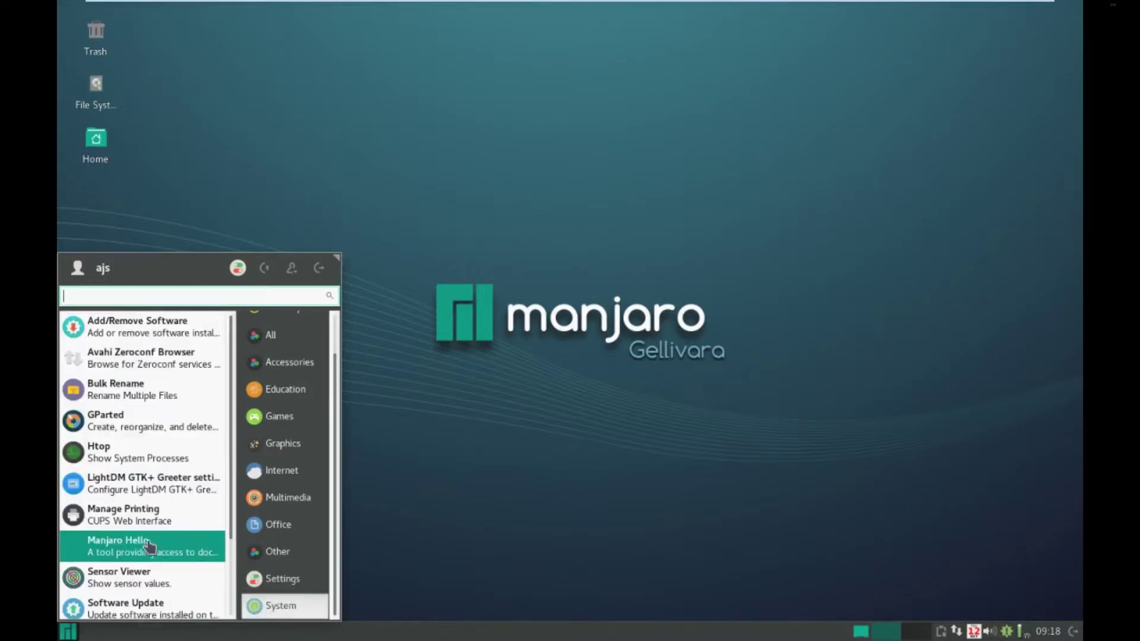
click(143, 603)
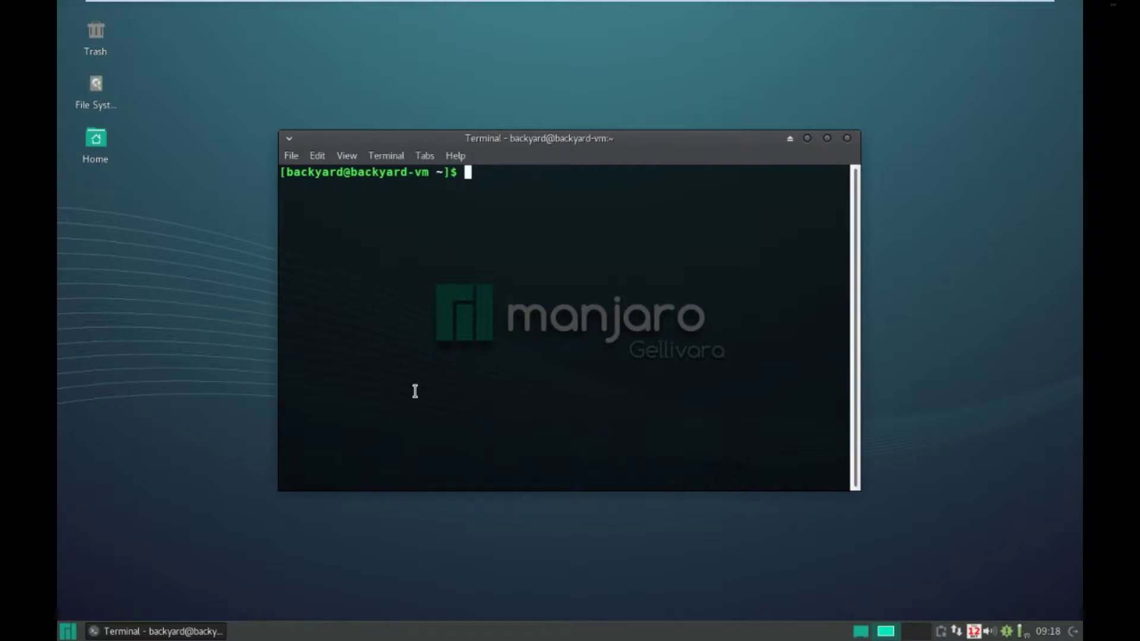
click(848, 140)
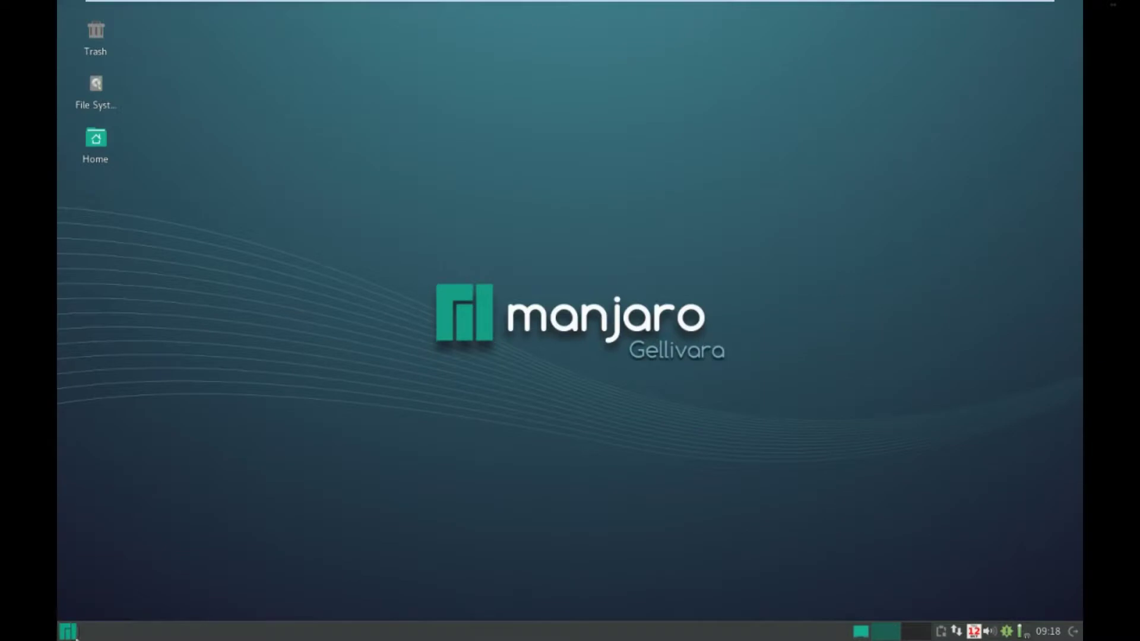
click(66, 631)
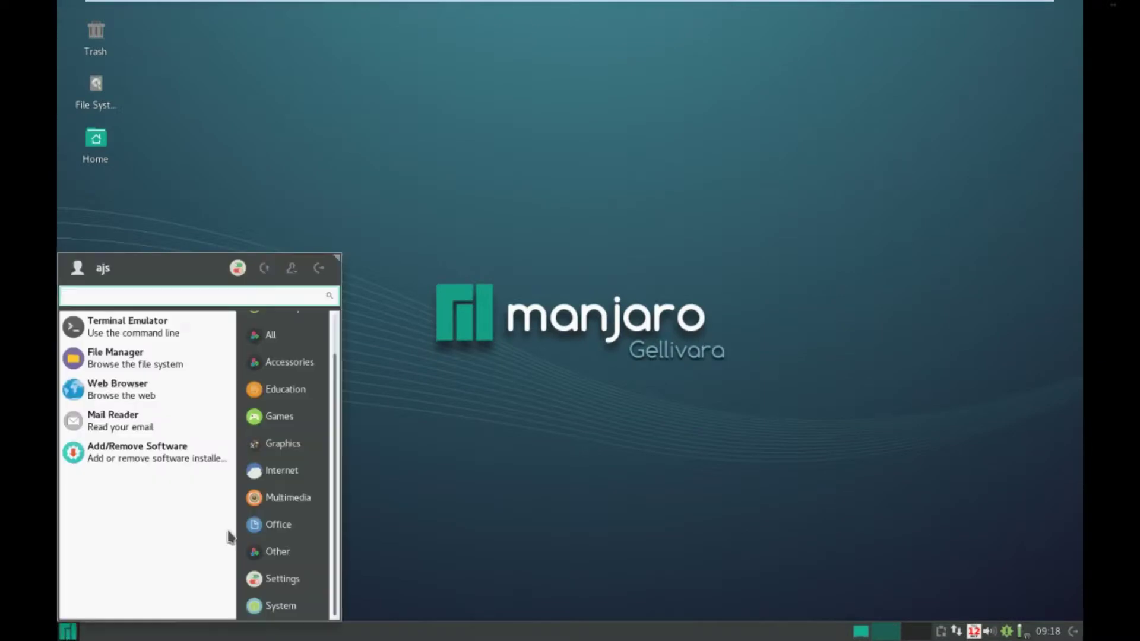
scroll(256, 484, up, 2)
click(289, 410)
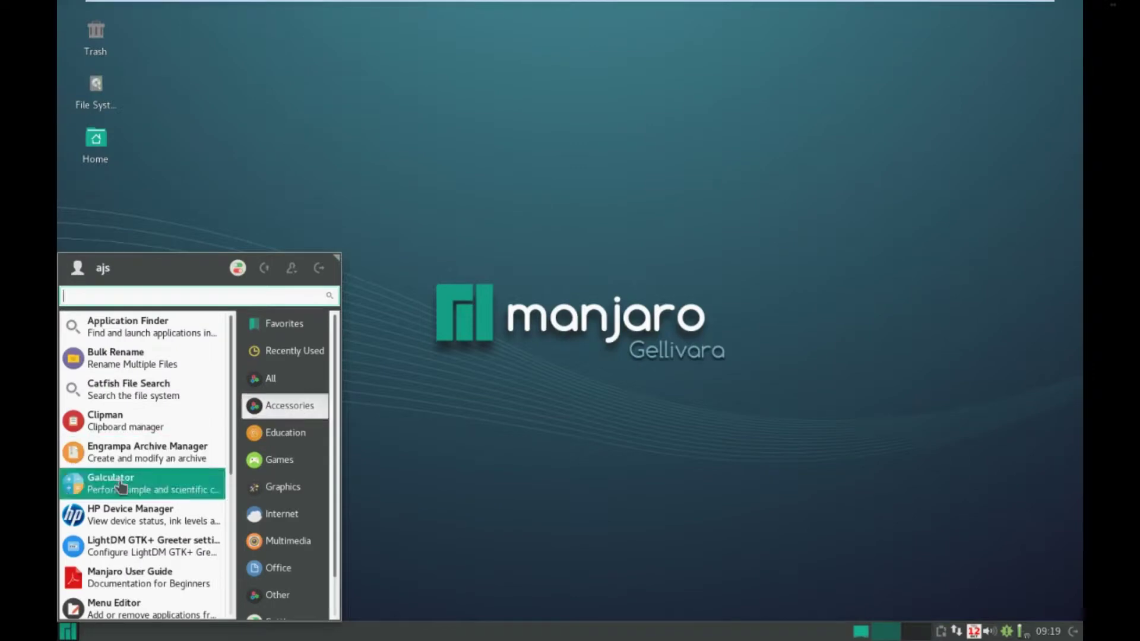
scroll(121, 484, down, 6)
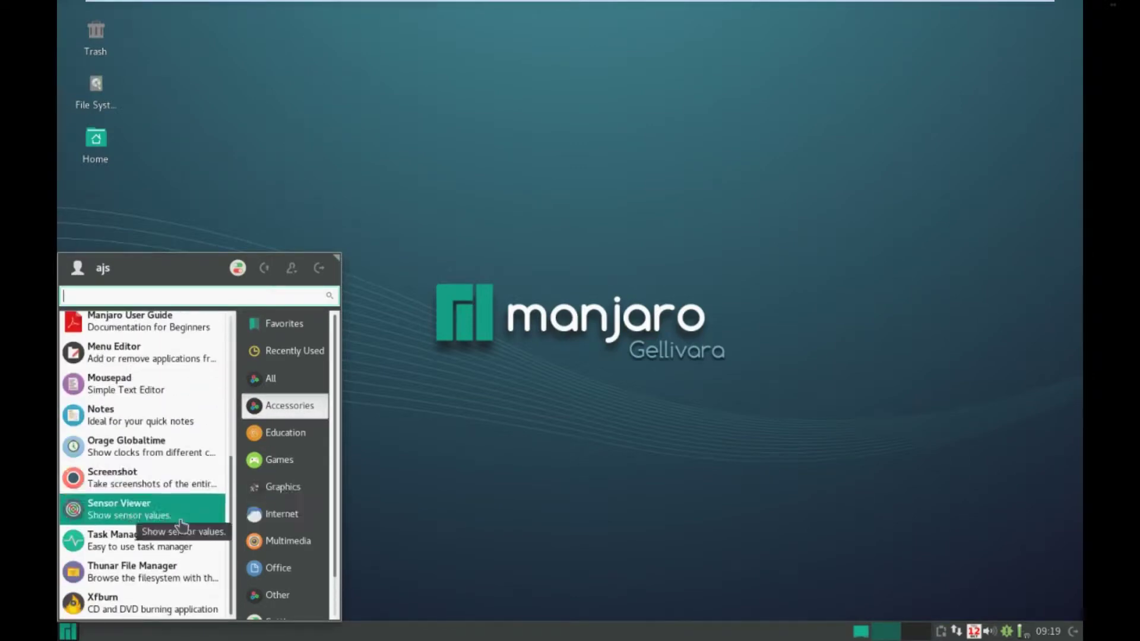
click(163, 549)
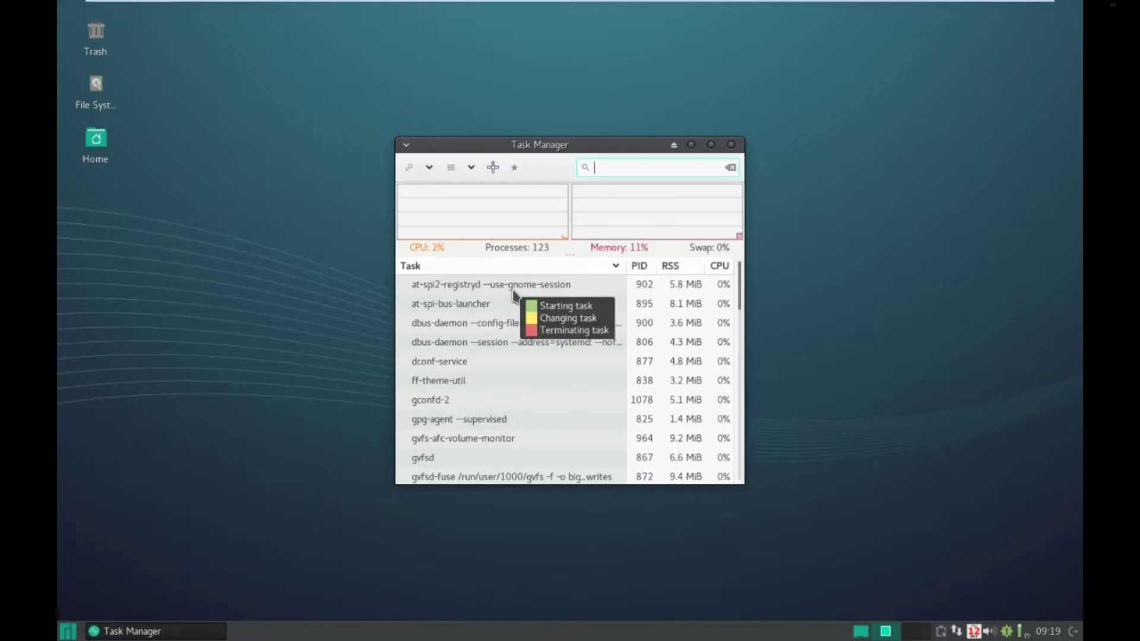
- Close the task manager and open File System in Thunar, widening the window
click(731, 144)
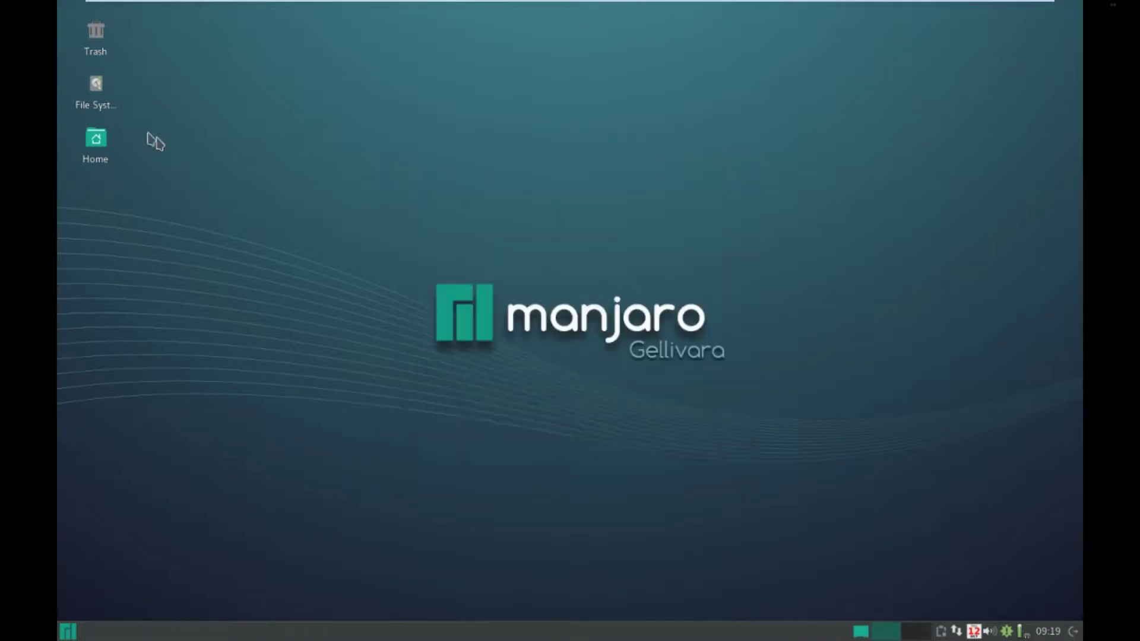
double_click(98, 88)
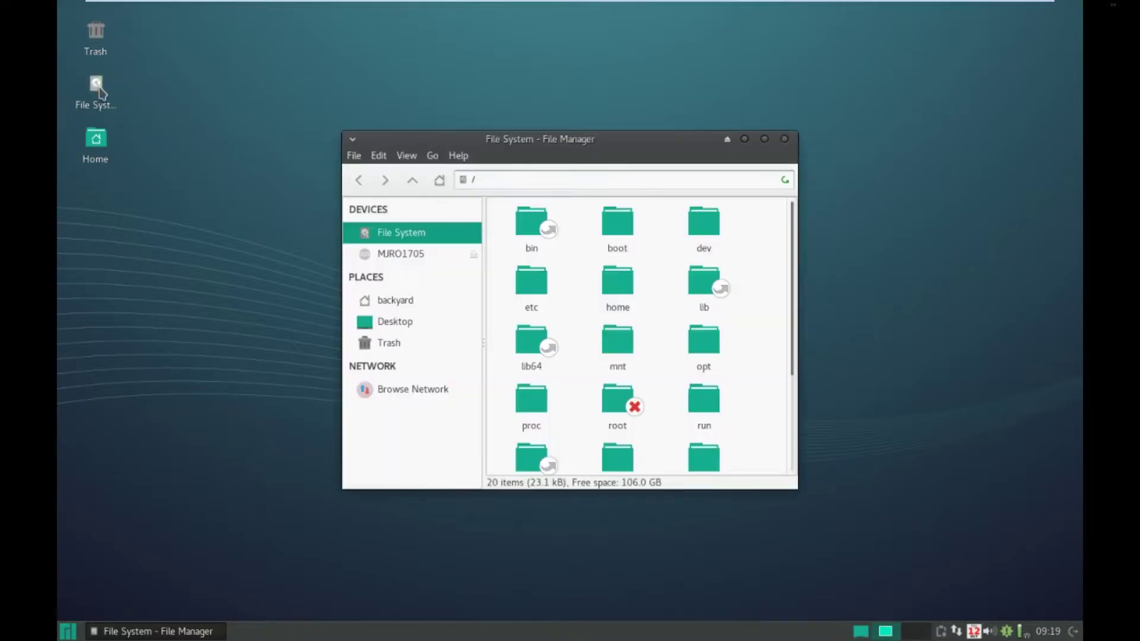
click(413, 390)
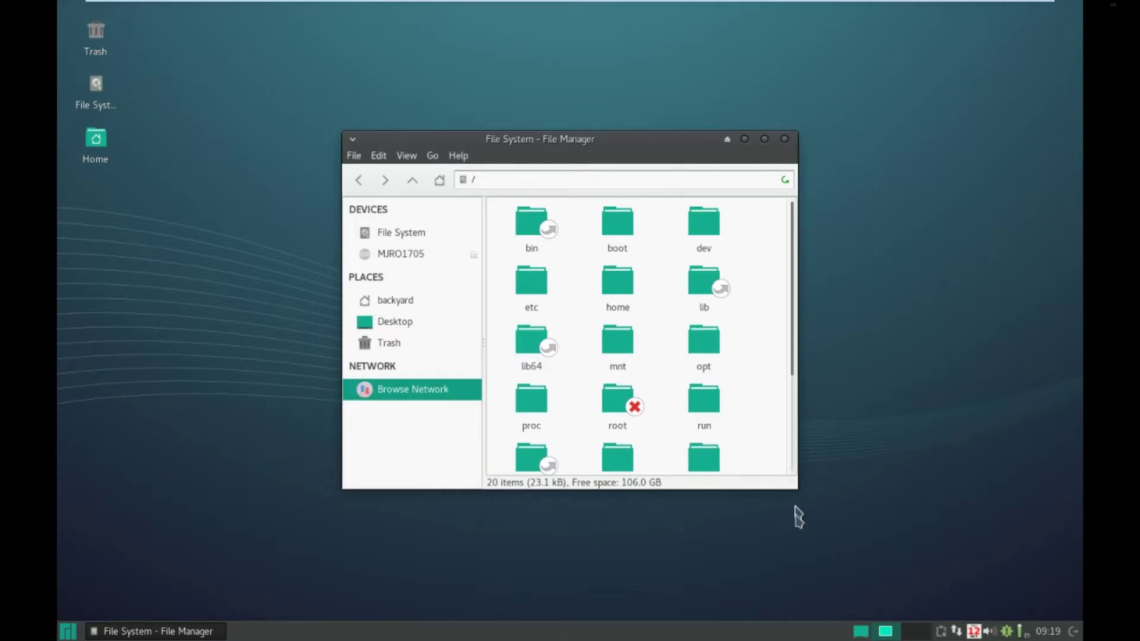
drag(795, 488, 1005, 546)
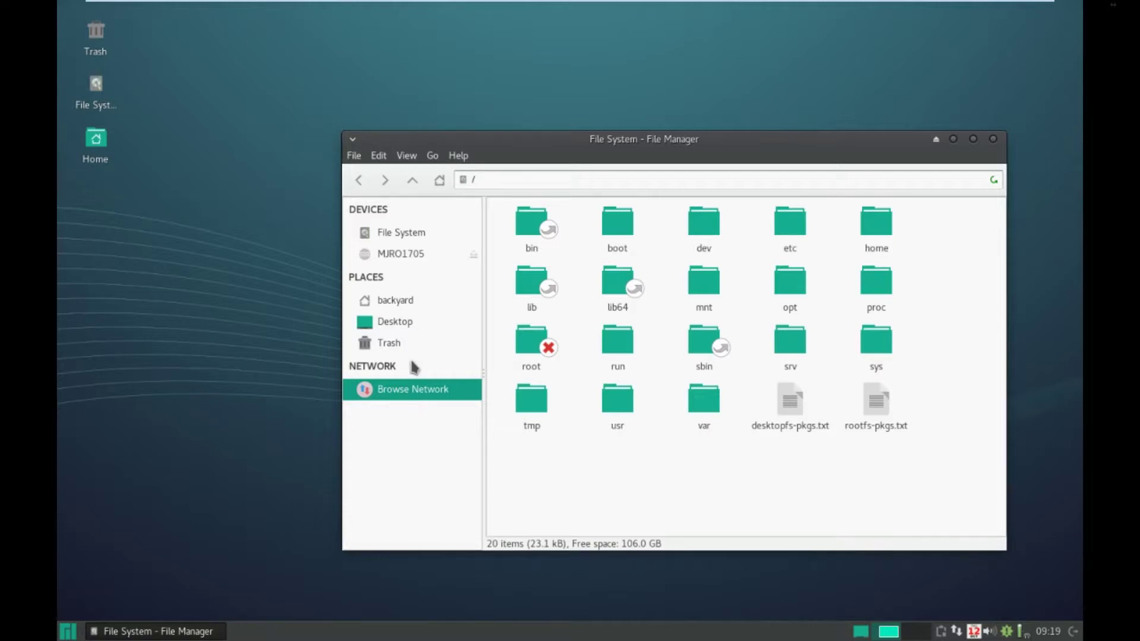
click(409, 233)
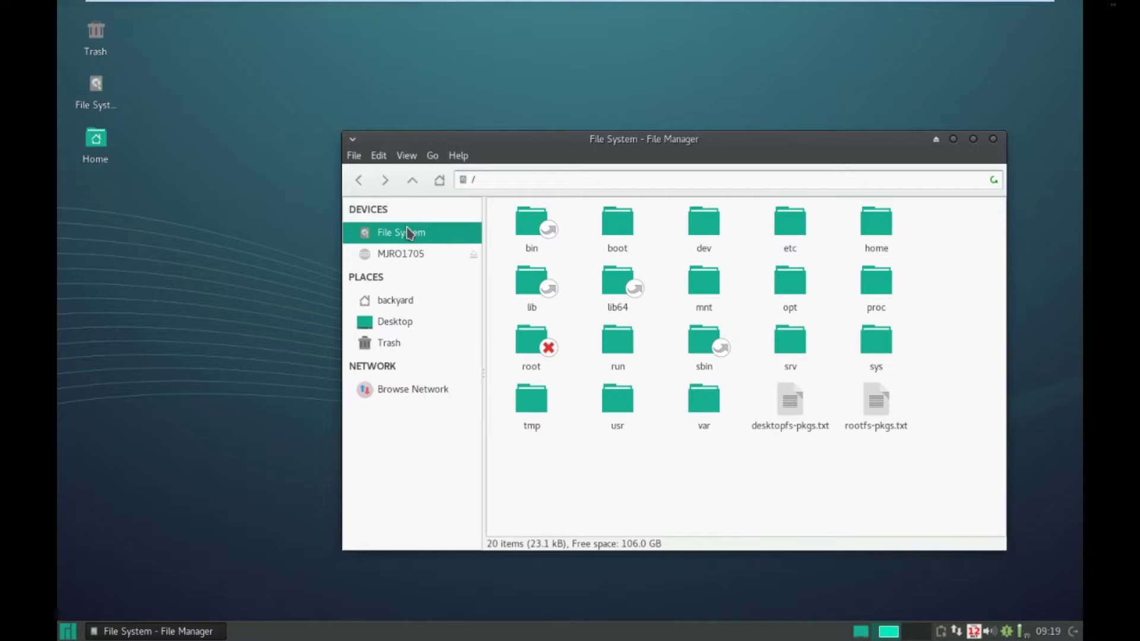
- Go into /etc/samba, dismissing timeout errors, and open smb.conf.default in Mousepad
double_click(793, 225)
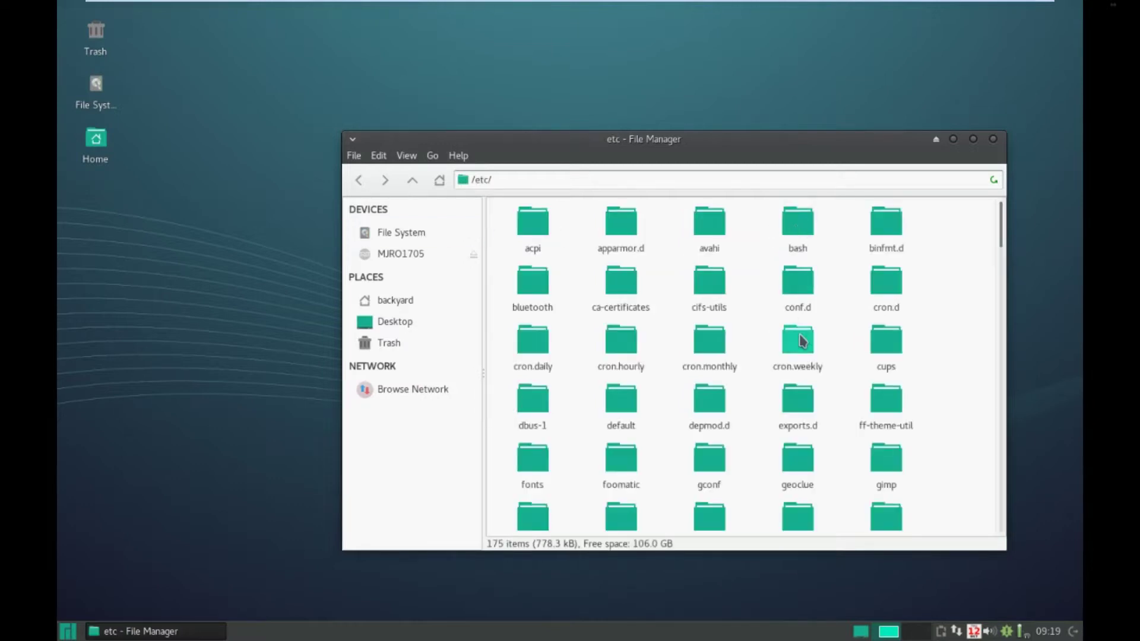
scroll(801, 340, down, 4)
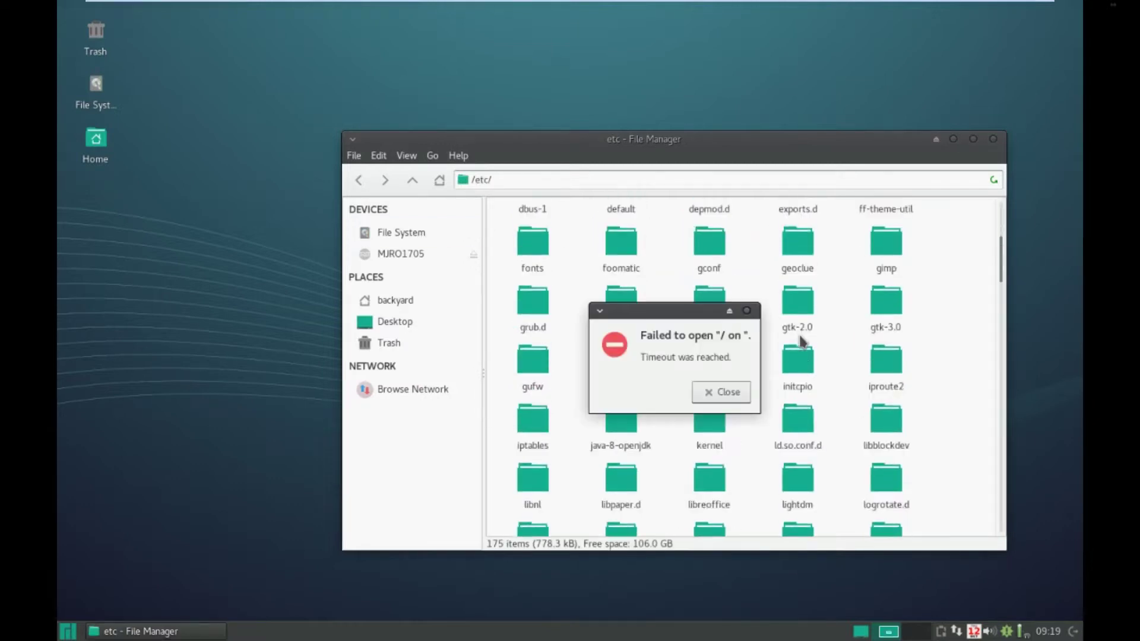
click(720, 393)
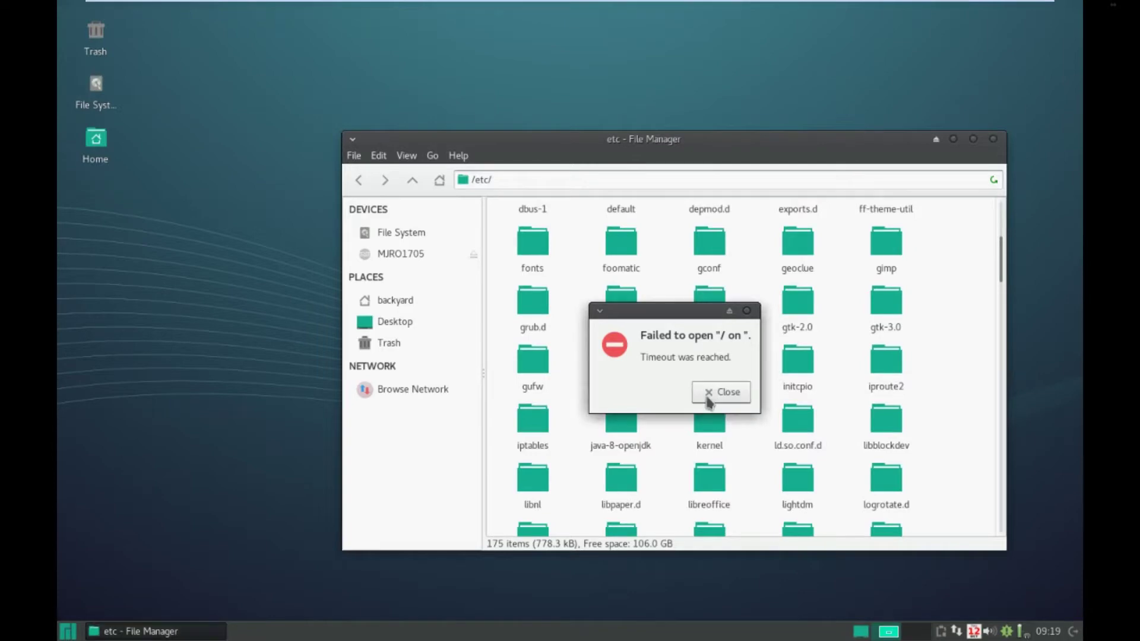
click(708, 397)
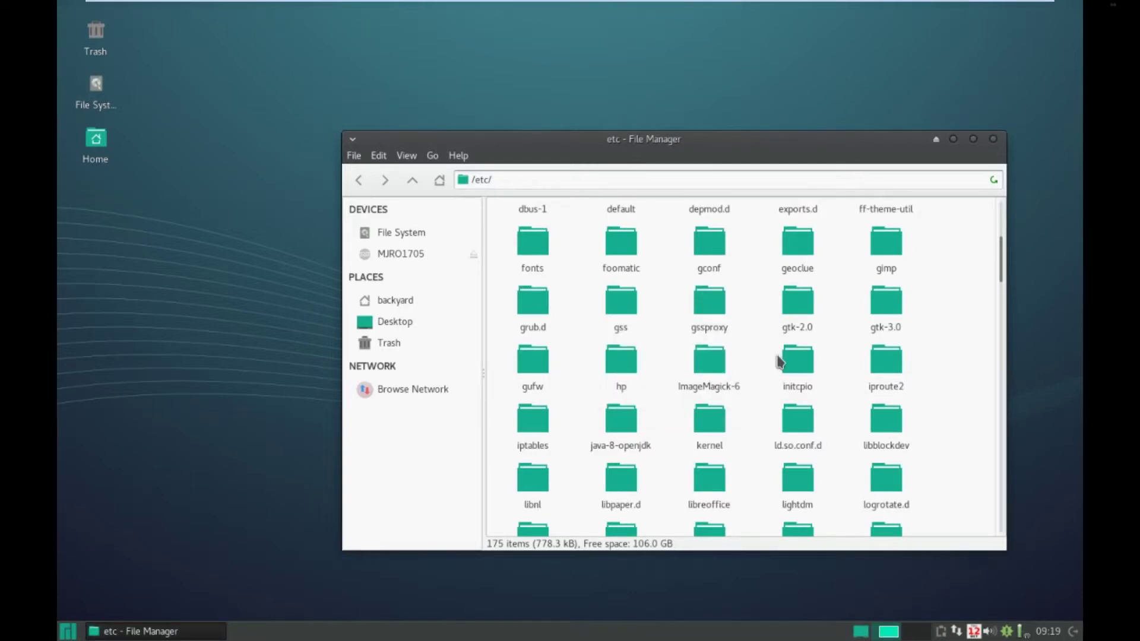
scroll(780, 362, down, 5)
scroll(780, 362, down, 4)
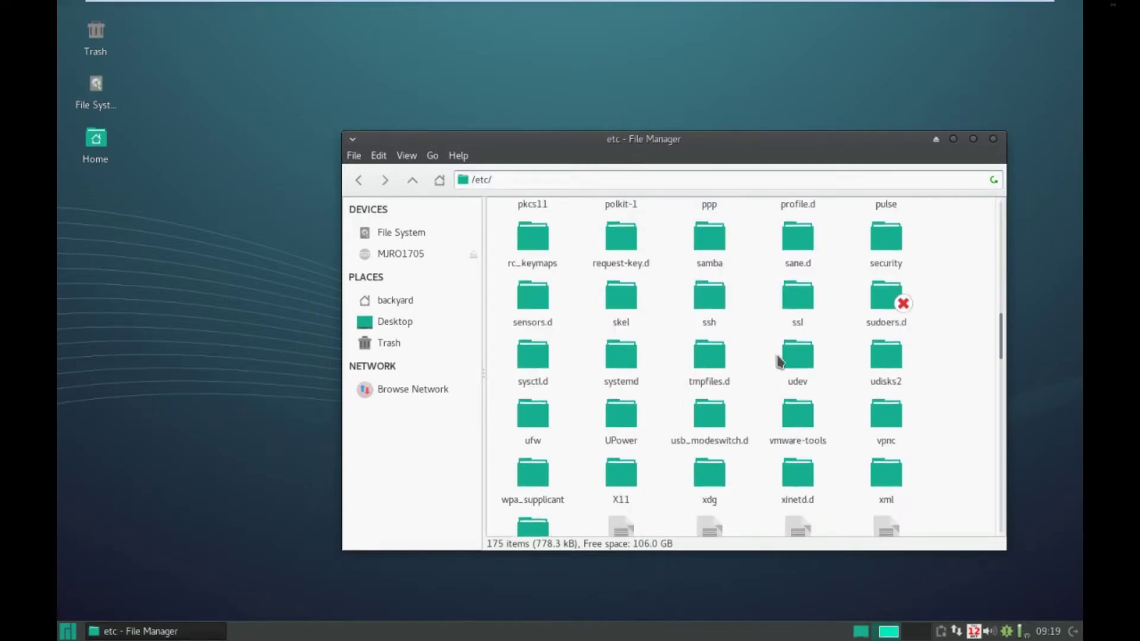
double_click(707, 241)
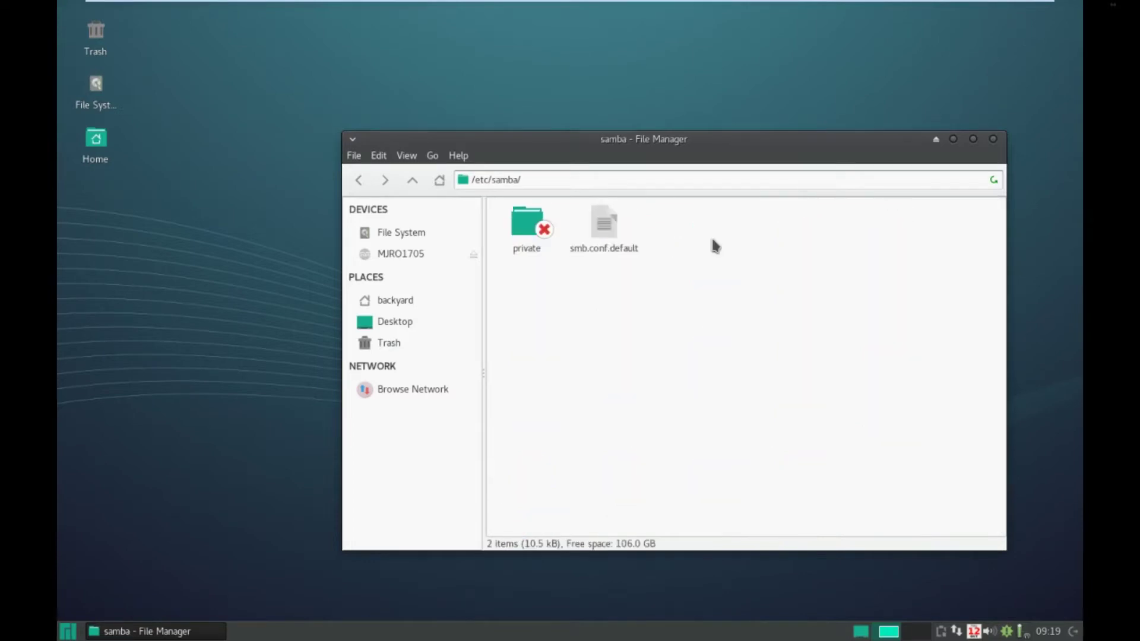
double_click(603, 222)
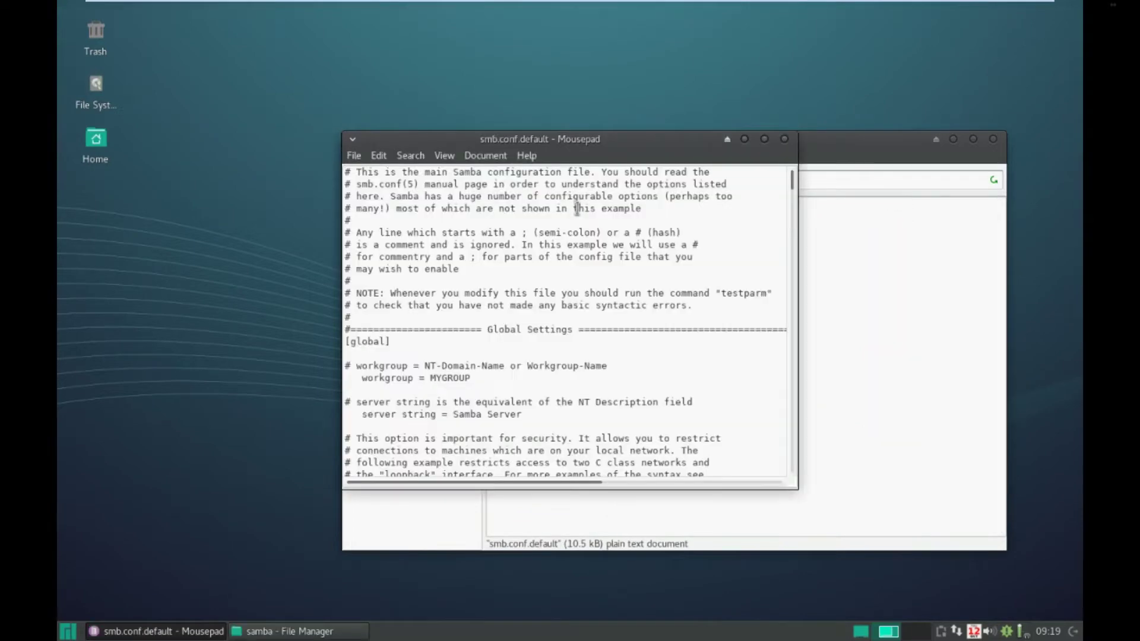
scroll(565, 313, down, 10)
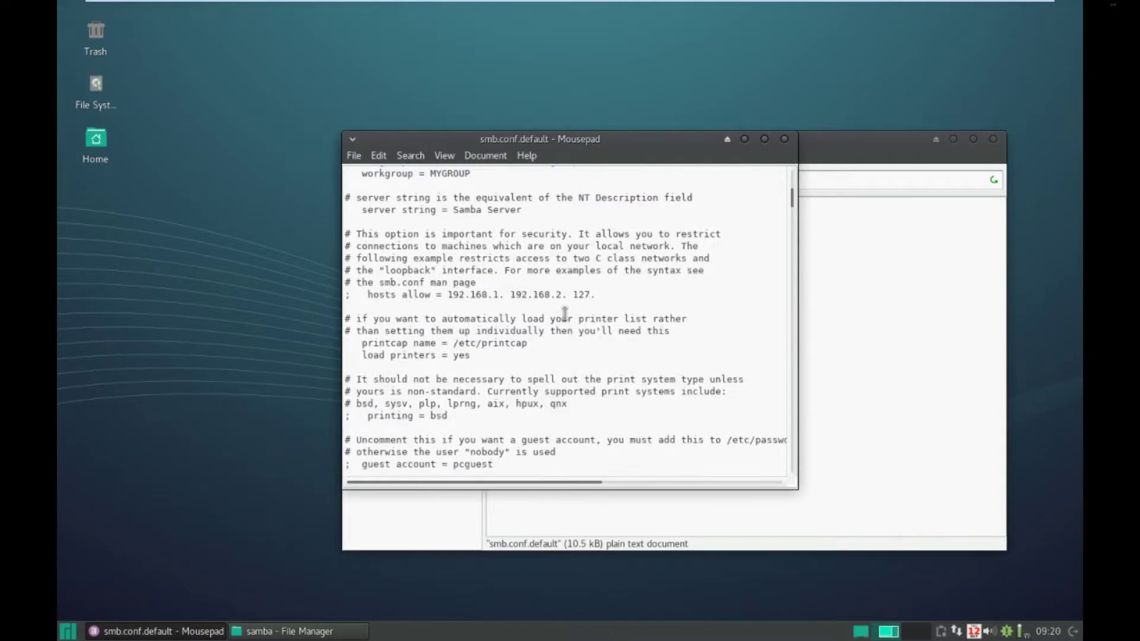
- Close the smb.conf.default editor and return to the /etc folder
scroll(565, 314, down, 2)
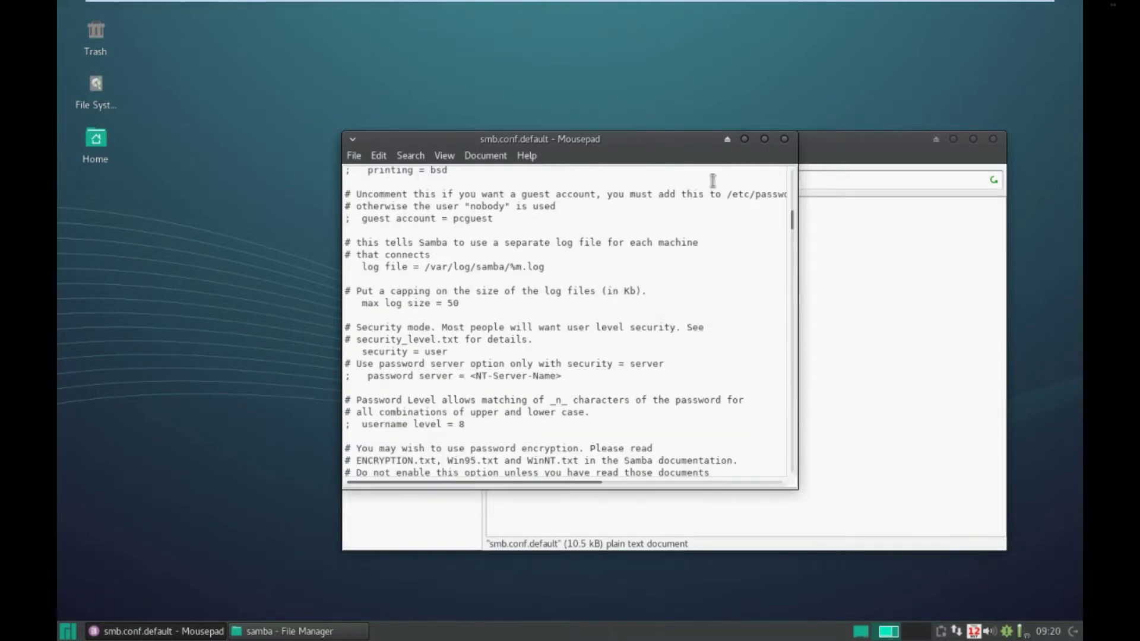
click(784, 139)
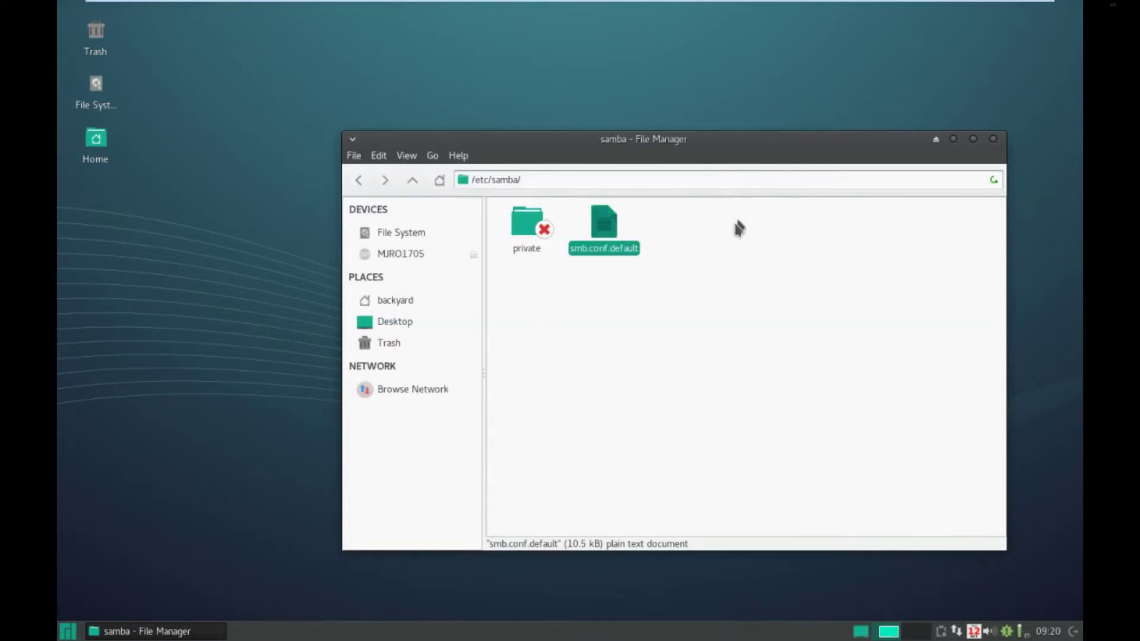
click(363, 183)
- Look inside /etc/default, go back up to /etc, and close the file manager
scroll(642, 399, down, 5)
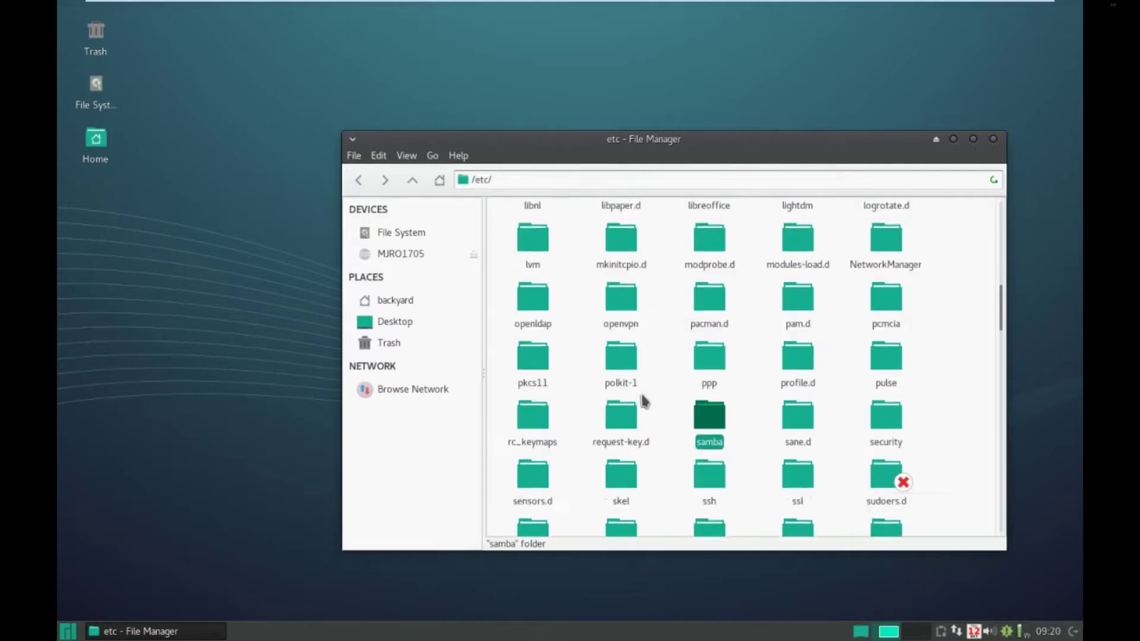
scroll(643, 399, up, 10)
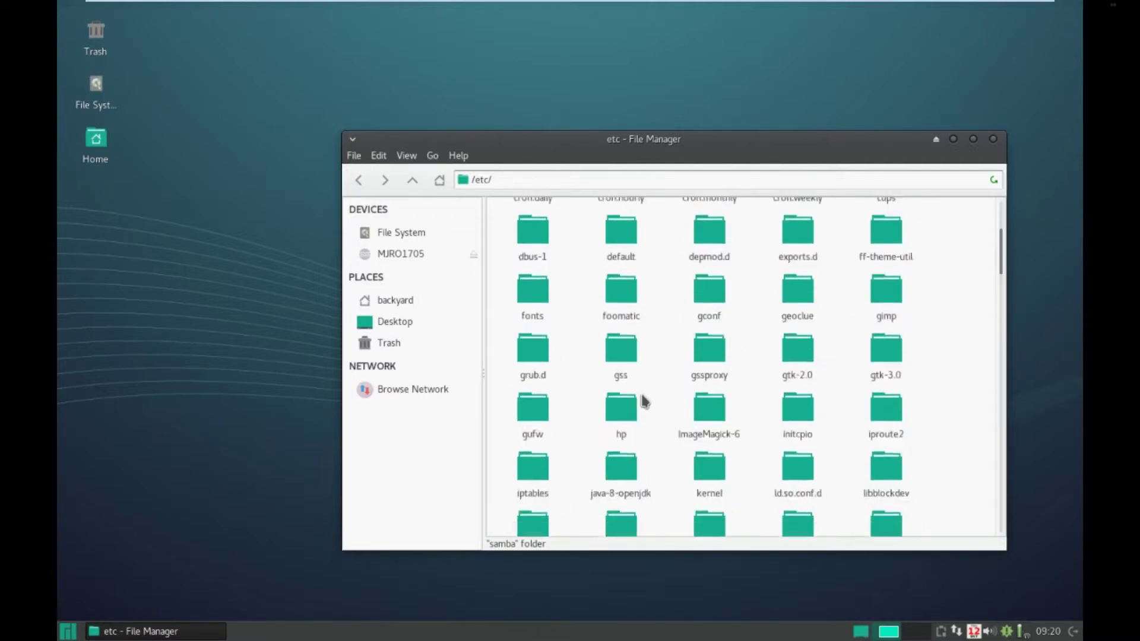
double_click(612, 400)
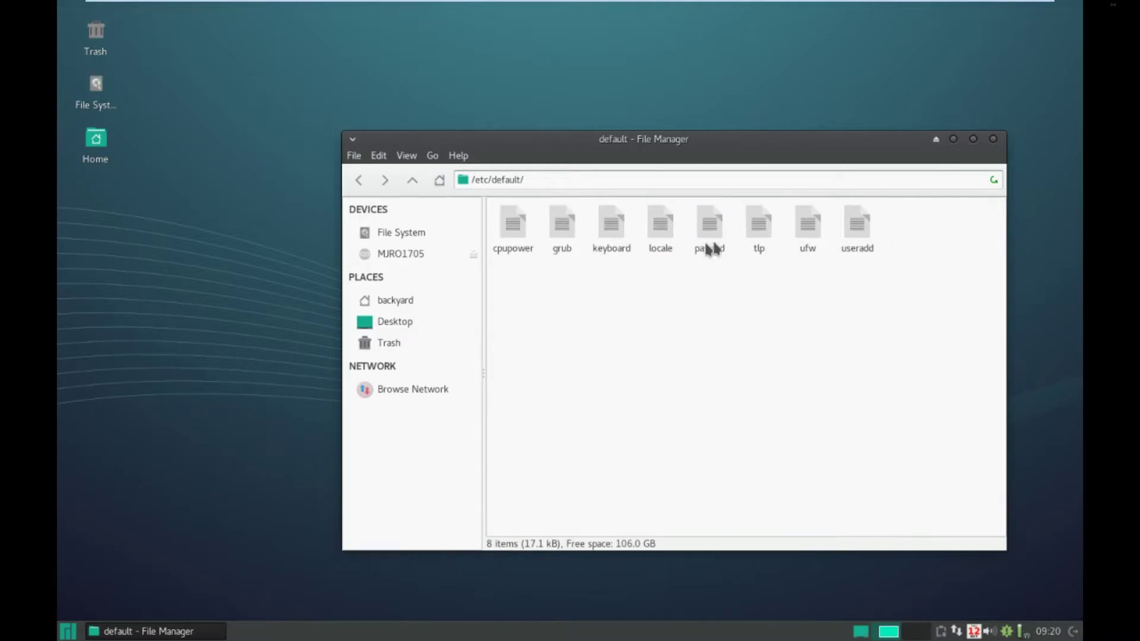
click(359, 180)
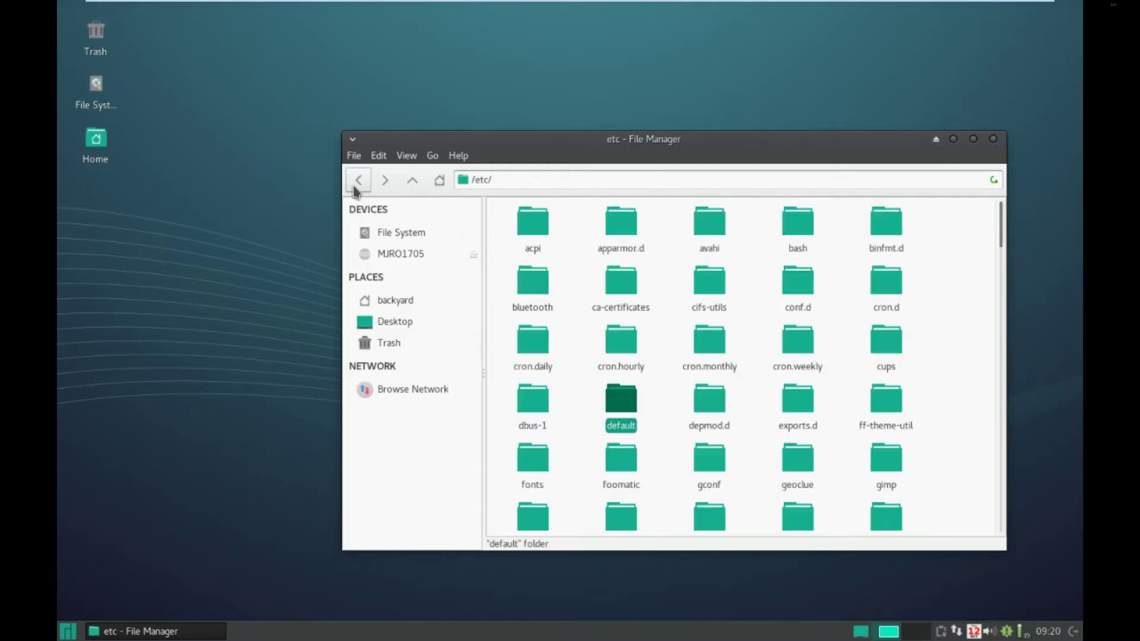
click(994, 140)
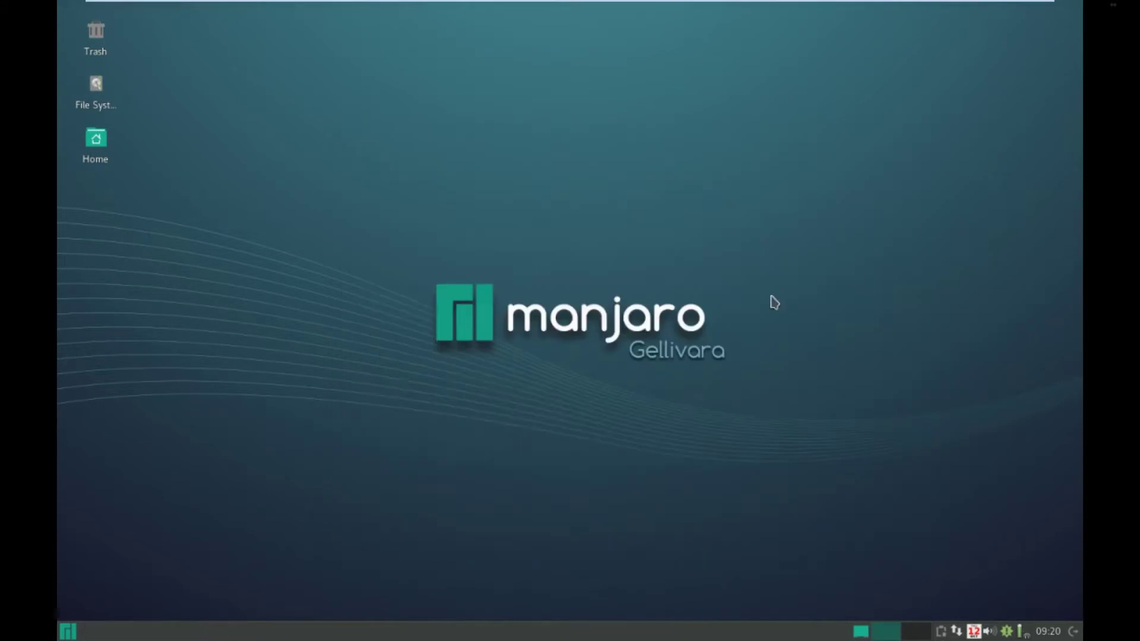
- Launch Firefox from the application menu, then close it again
click(63, 634)
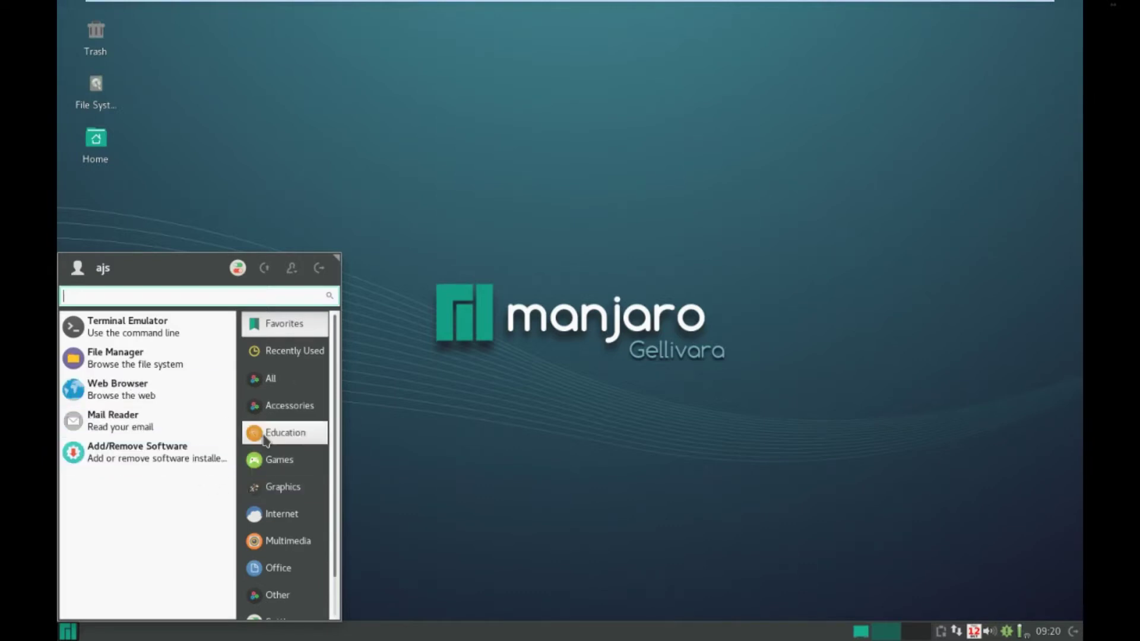
click(110, 393)
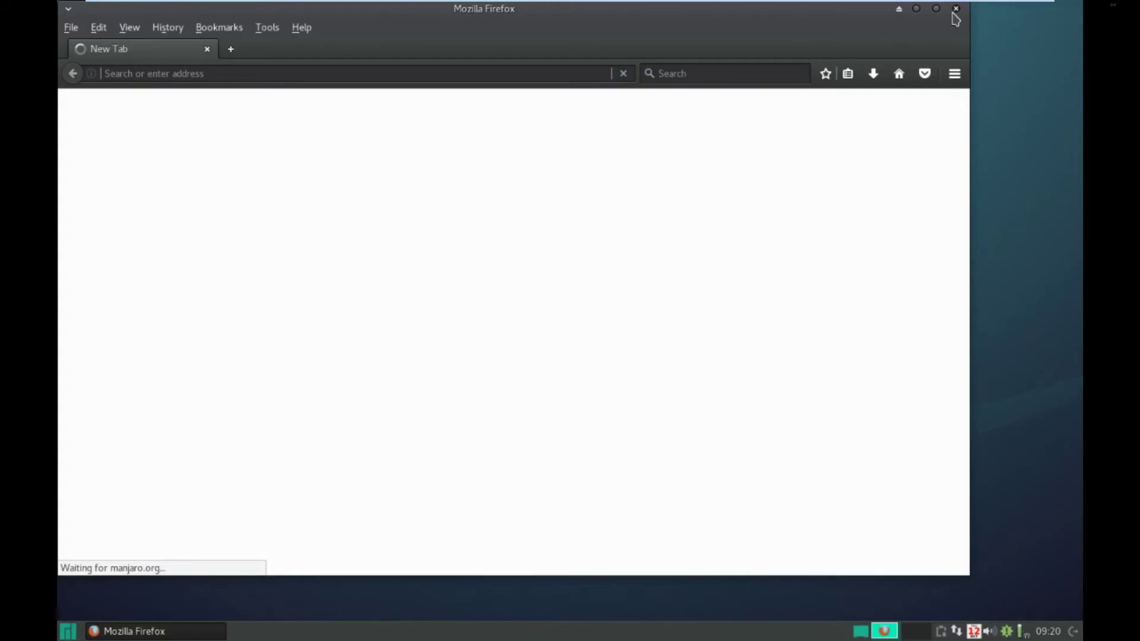
click(956, 9)
- Browse the menu's Other and System categories, ending on the Settings category list
click(68, 631)
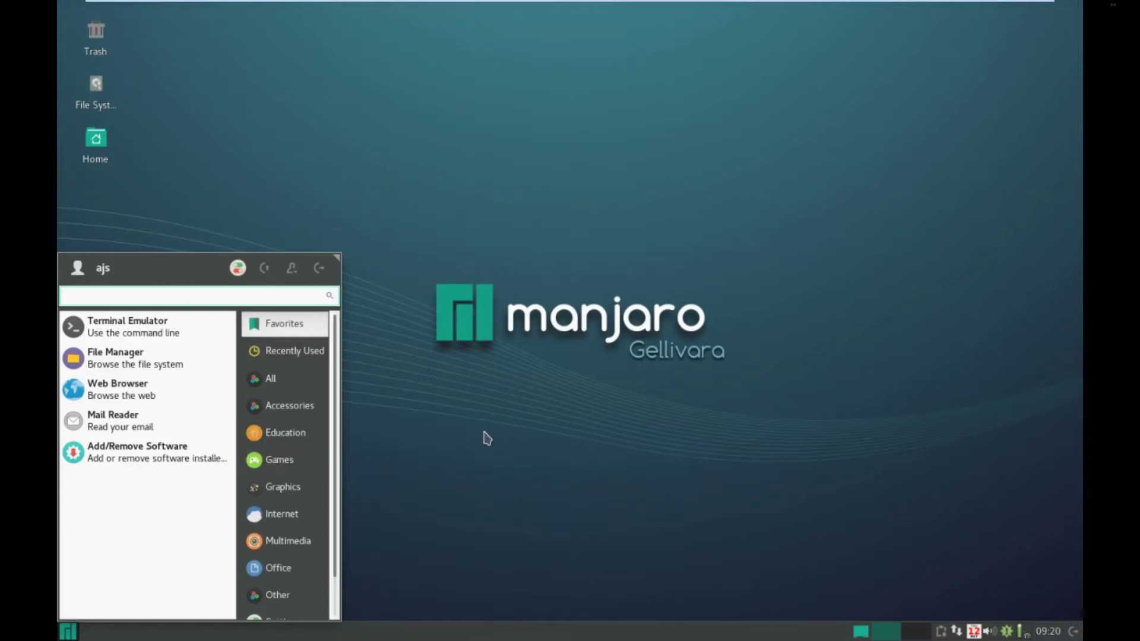
scroll(326, 495, down, 2)
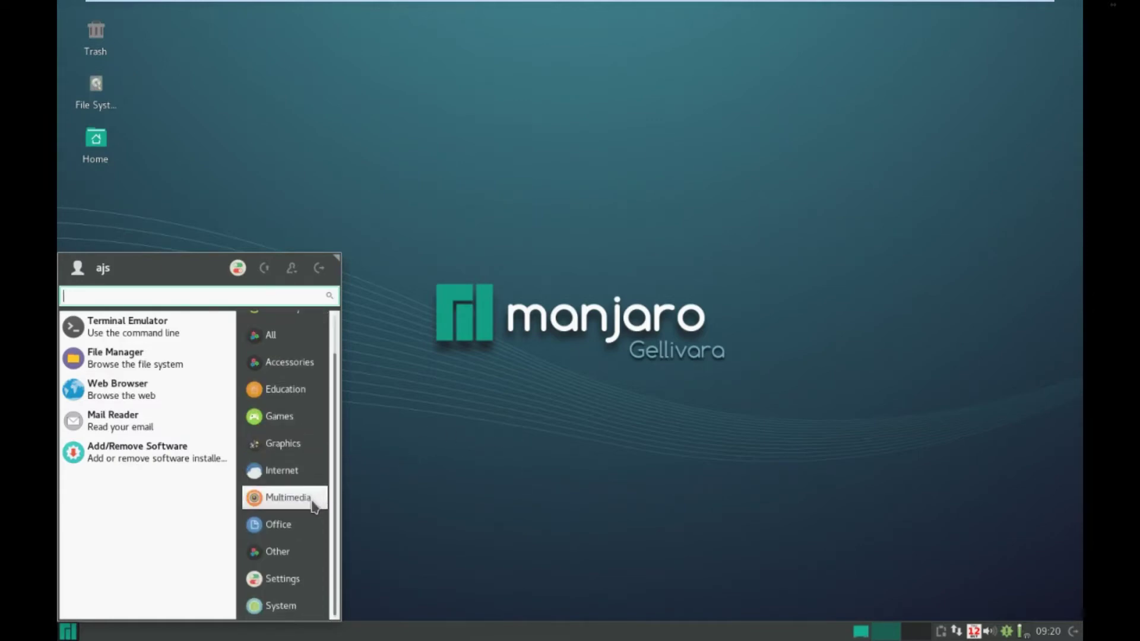
click(304, 553)
drag(121, 321, 120, 326)
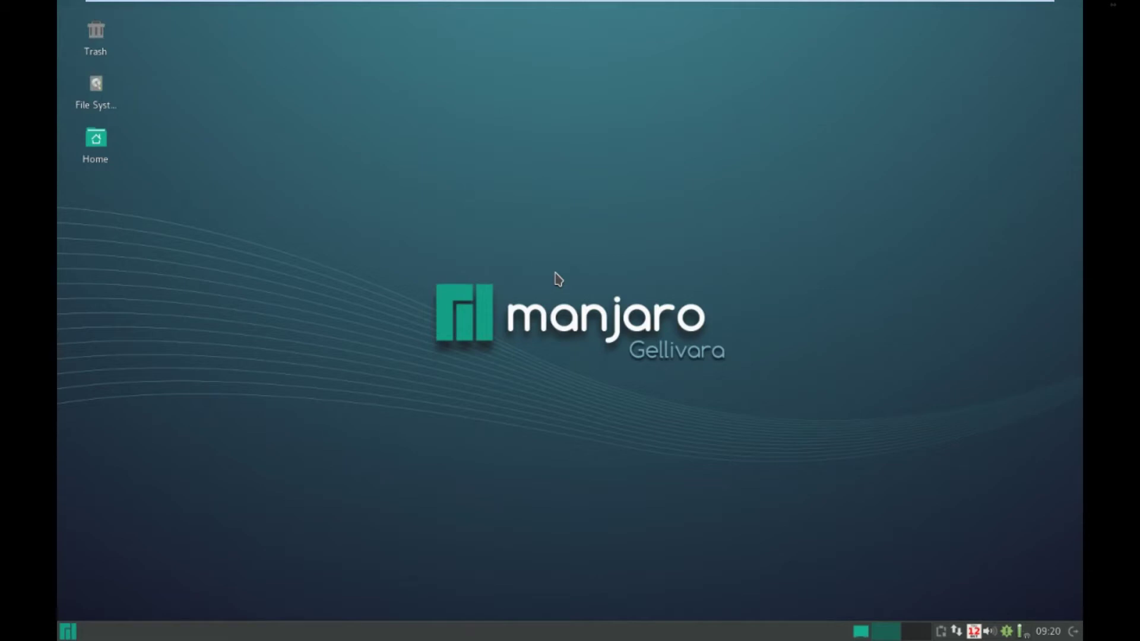
click(71, 632)
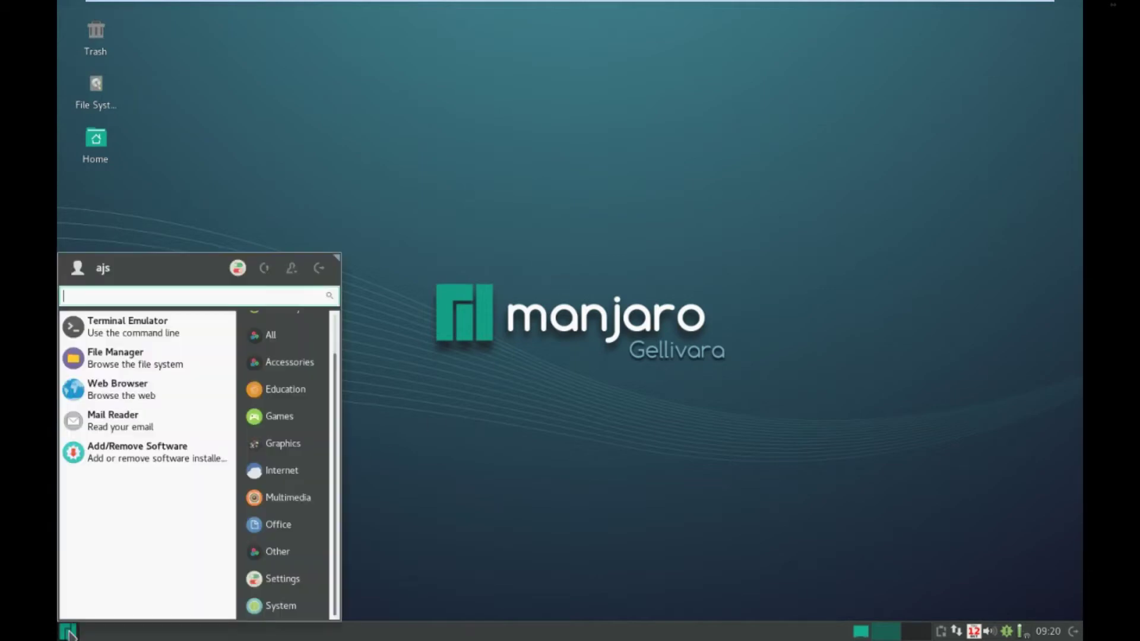
click(297, 601)
click(296, 588)
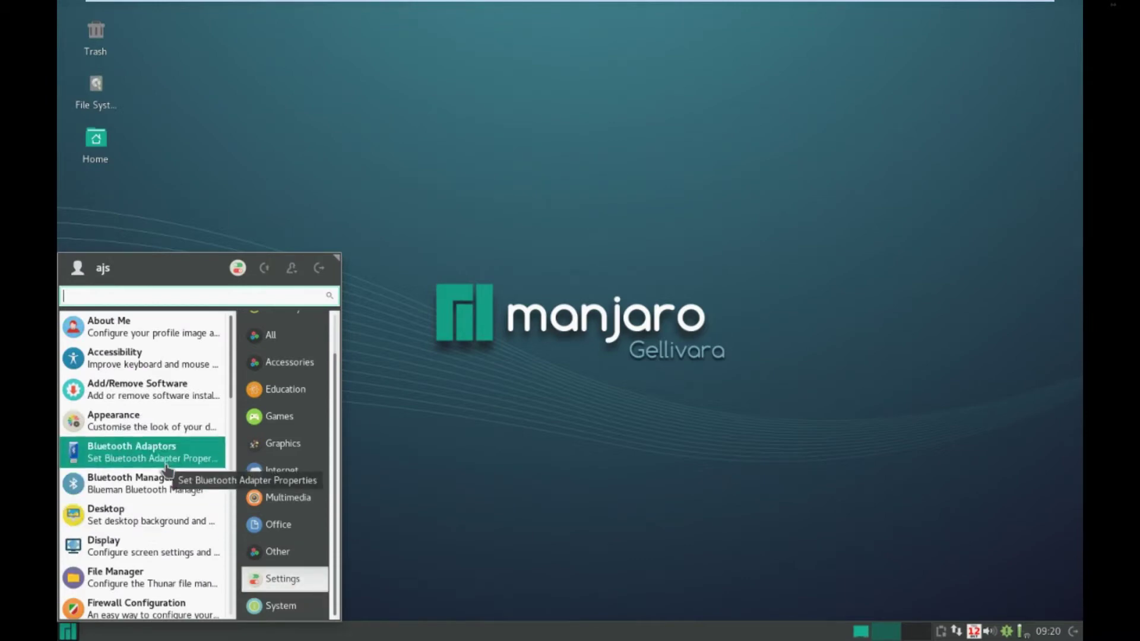
- Open Appearance, review its Style, Settings, Fonts and Icons tabs with Vertex-Maia themes, then close it
click(168, 422)
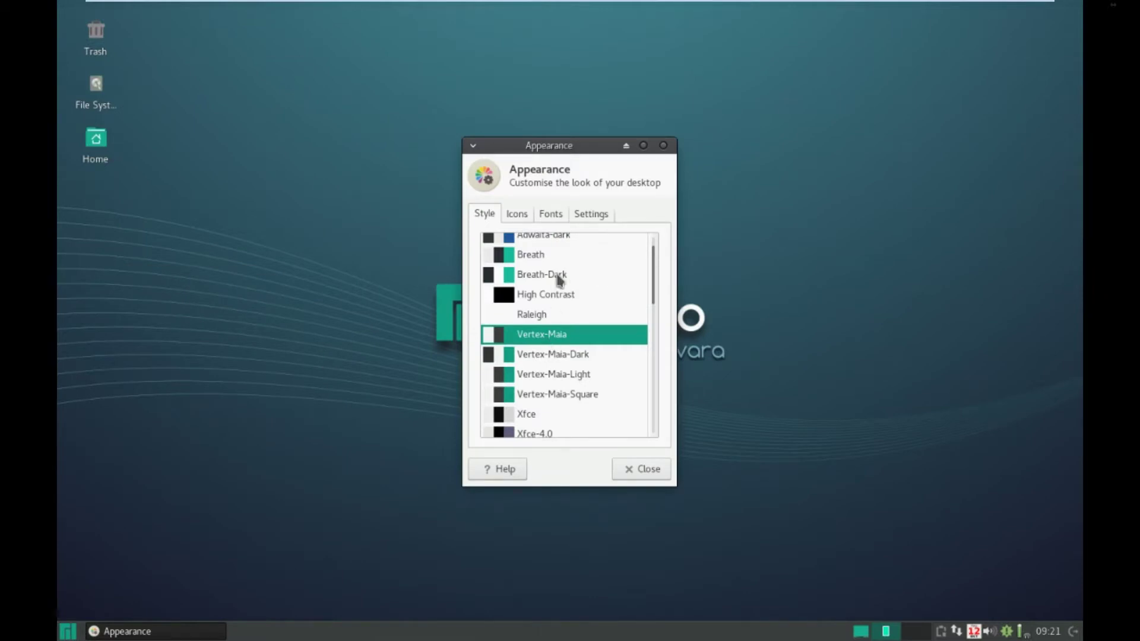
click(596, 218)
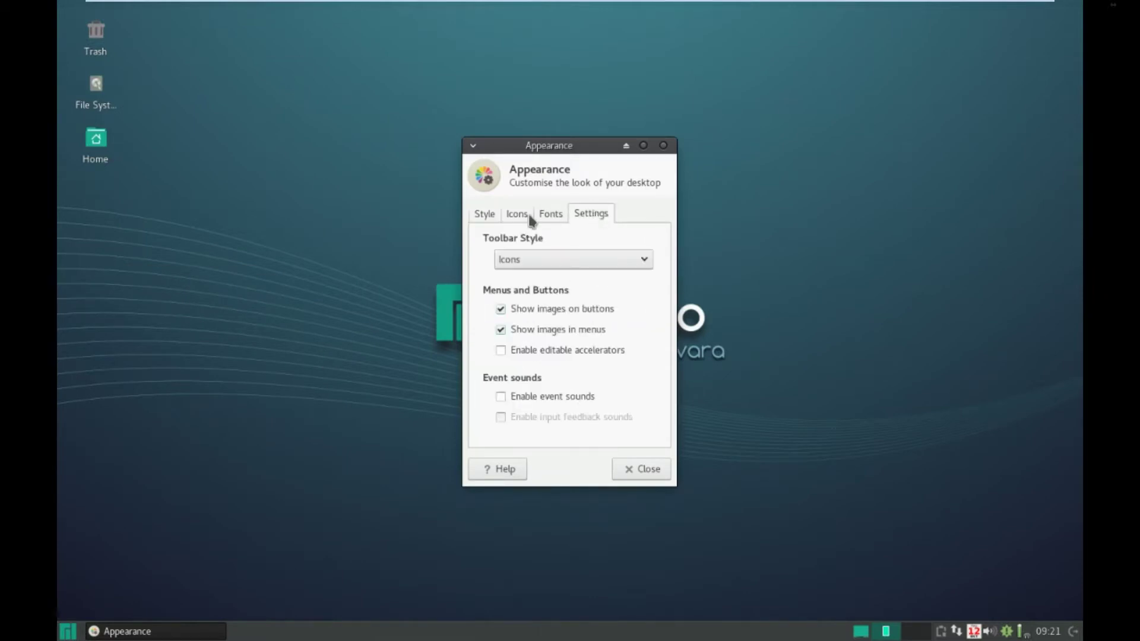
click(549, 215)
click(525, 215)
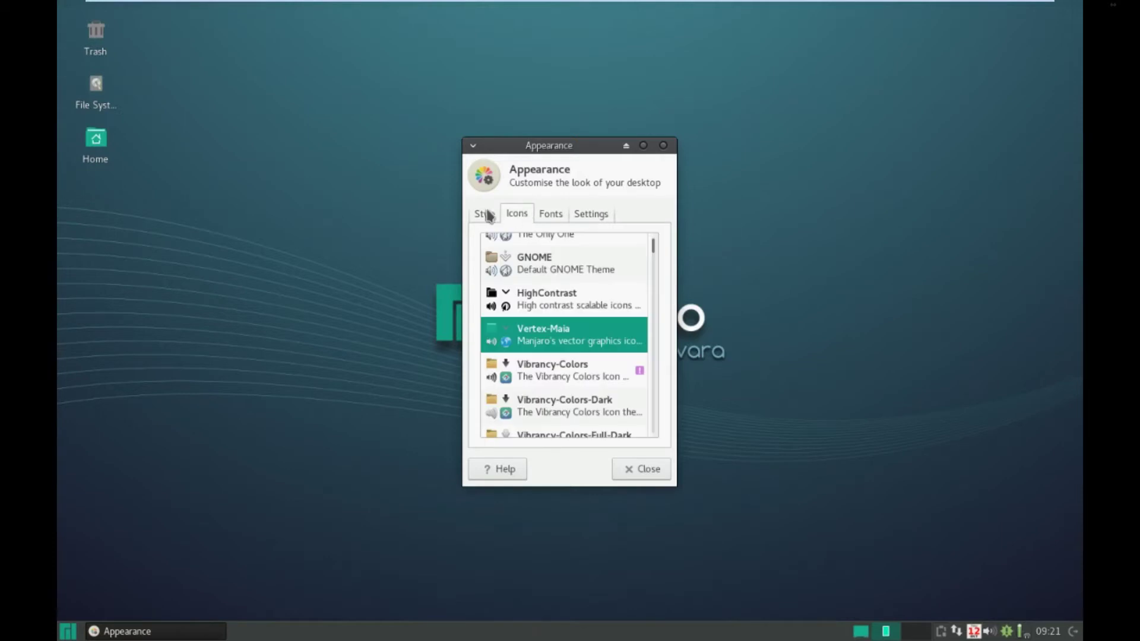
scroll(634, 376, down, 4)
scroll(634, 378, up, 5)
scroll(633, 379, down, 3)
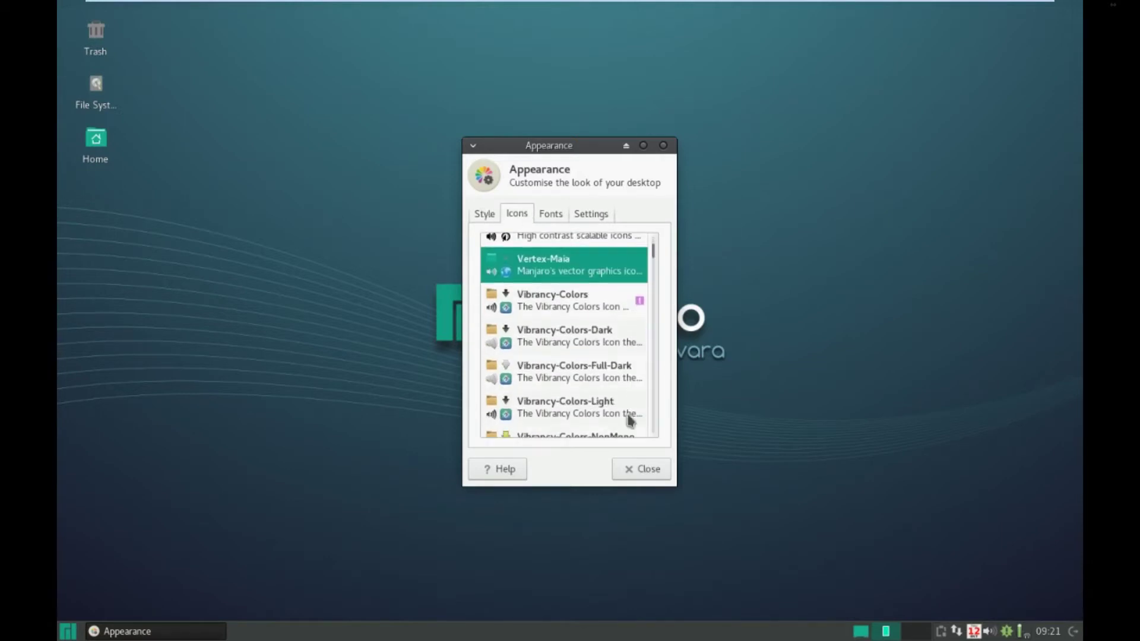
click(630, 470)
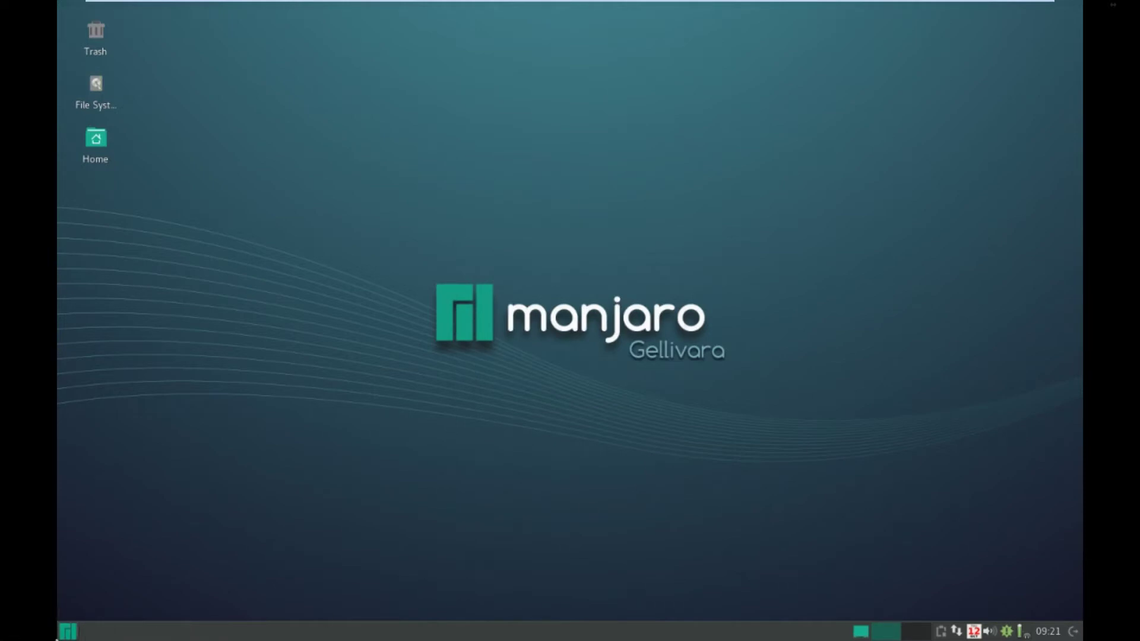
- Launch Manjaro Hello from System, close its welcome window, and reopen the application menu
click(69, 632)
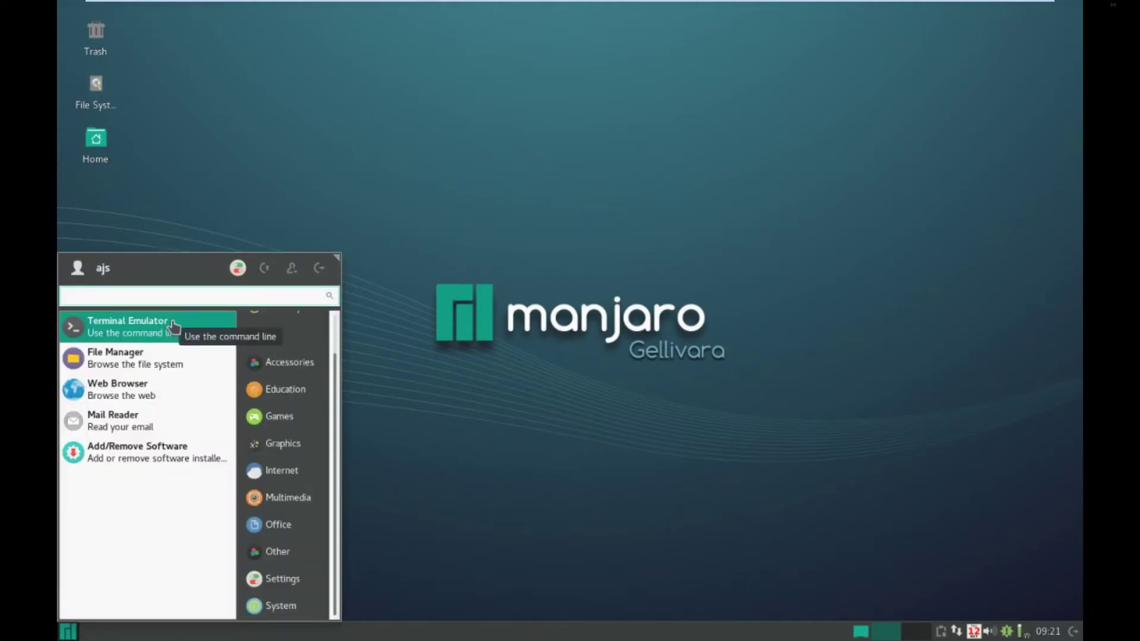
click(305, 615)
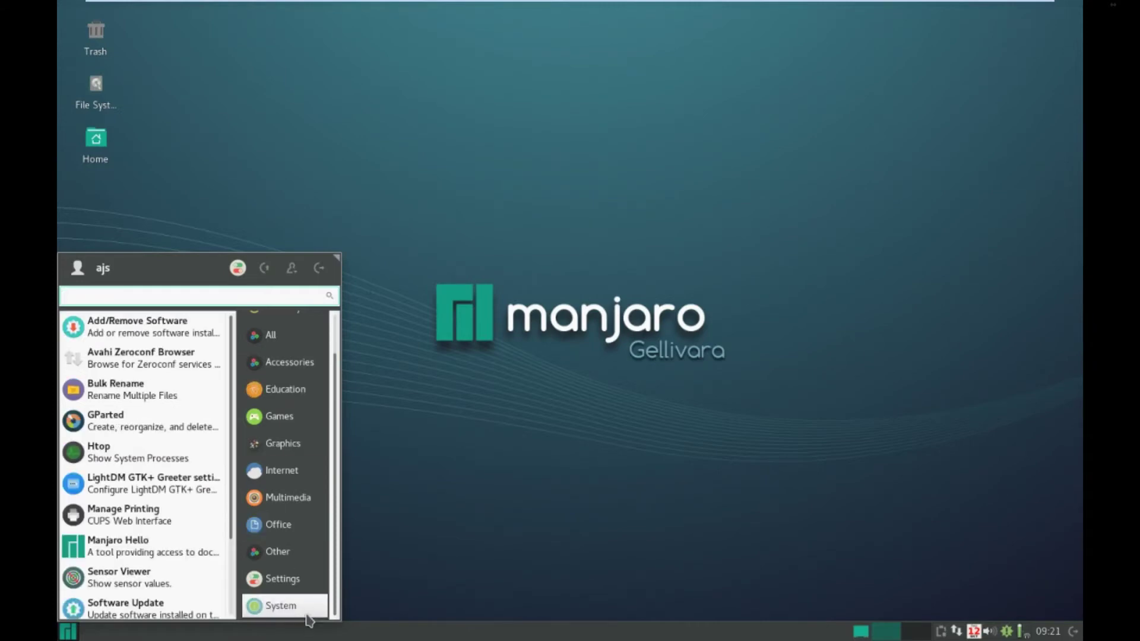
click(145, 550)
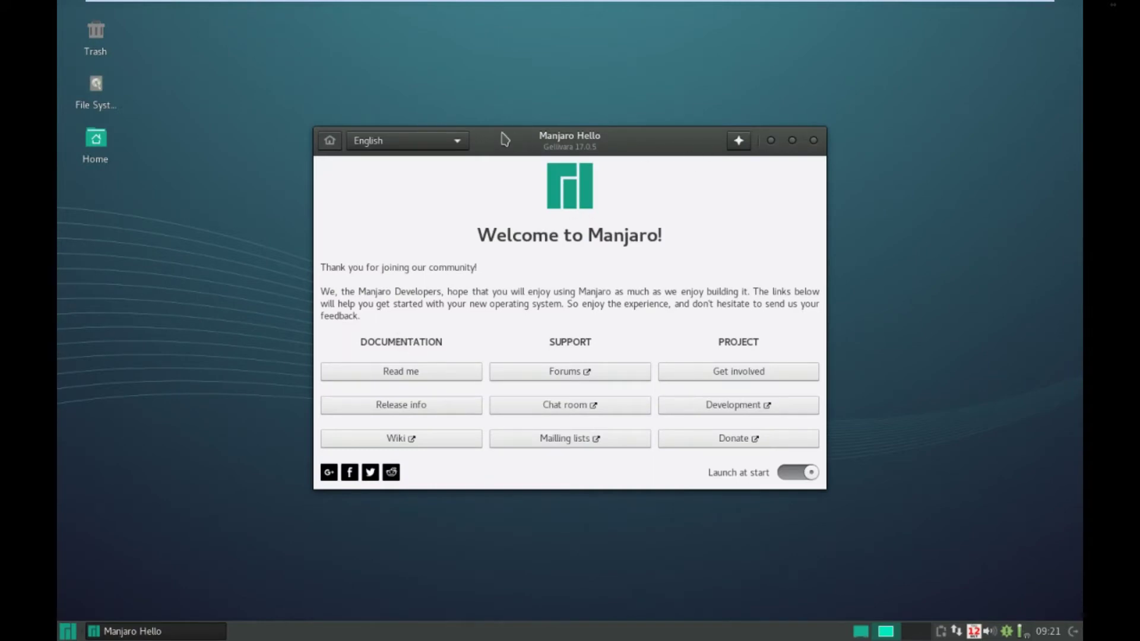
click(814, 141)
click(68, 632)
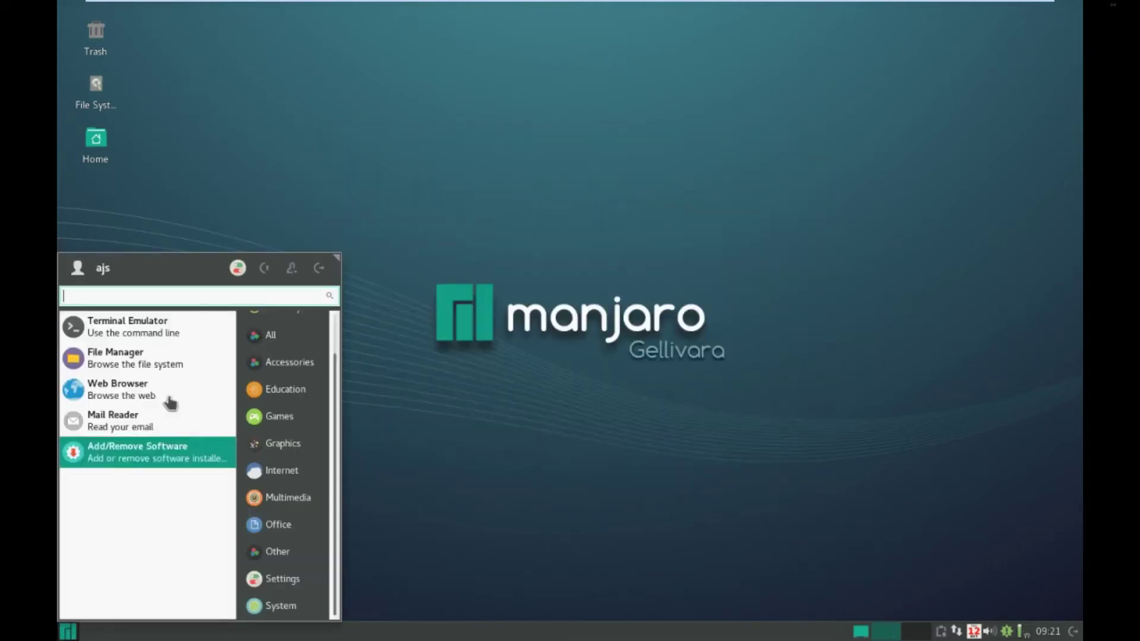
- Run uname -a in a terminal, showing kernel 4.9.50-1-MANJARO x86_64, then close it
click(180, 326)
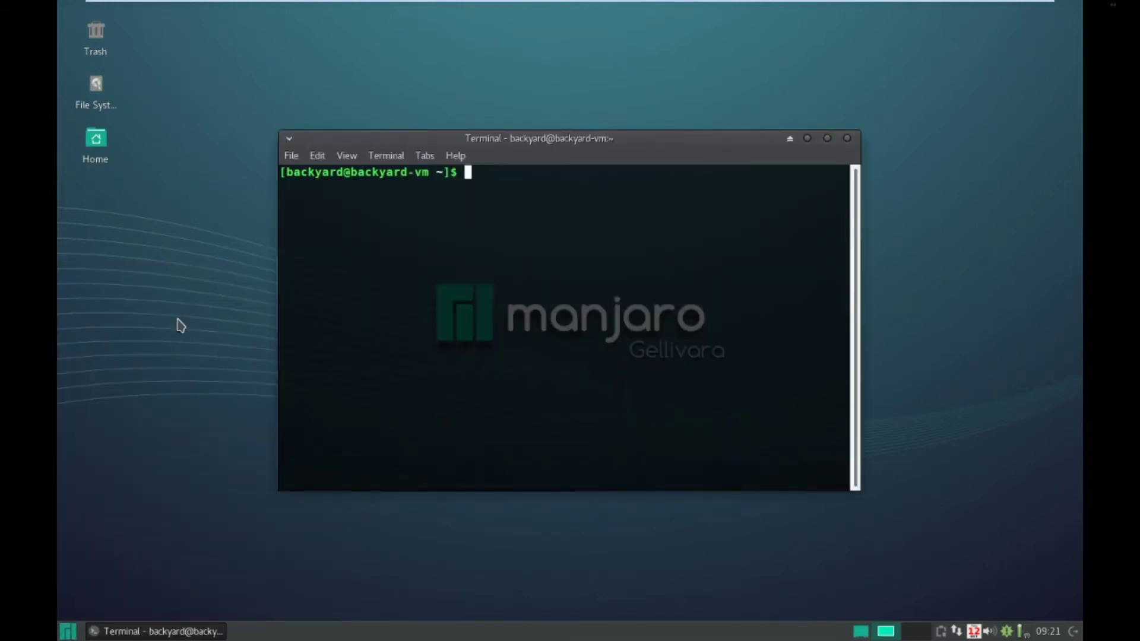
text(uname -a)
key(Return)
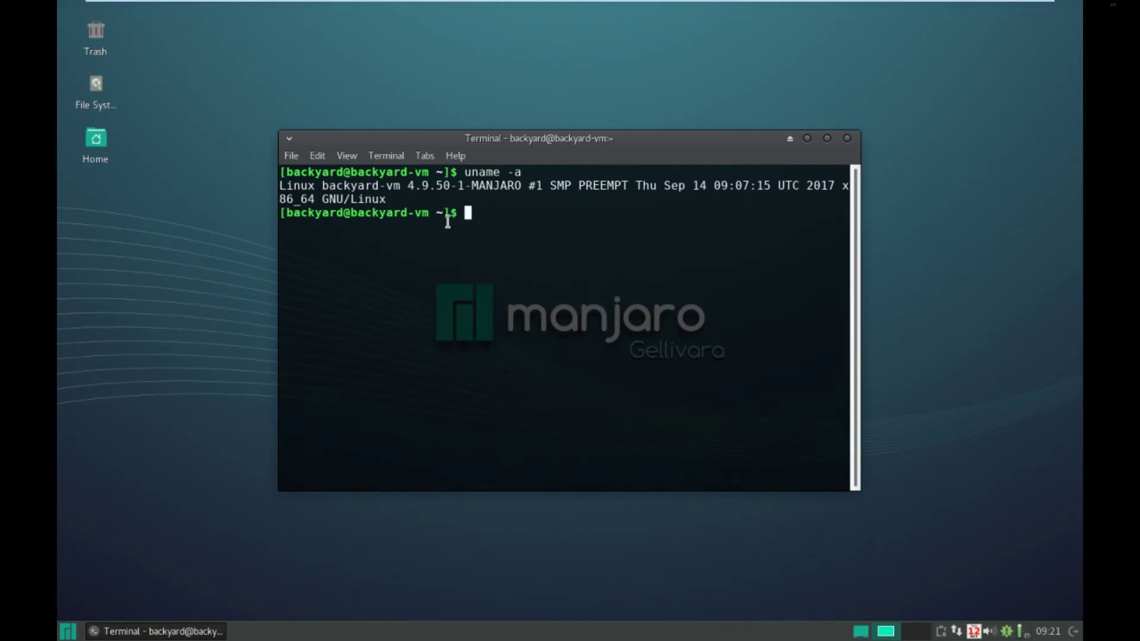
click(847, 139)
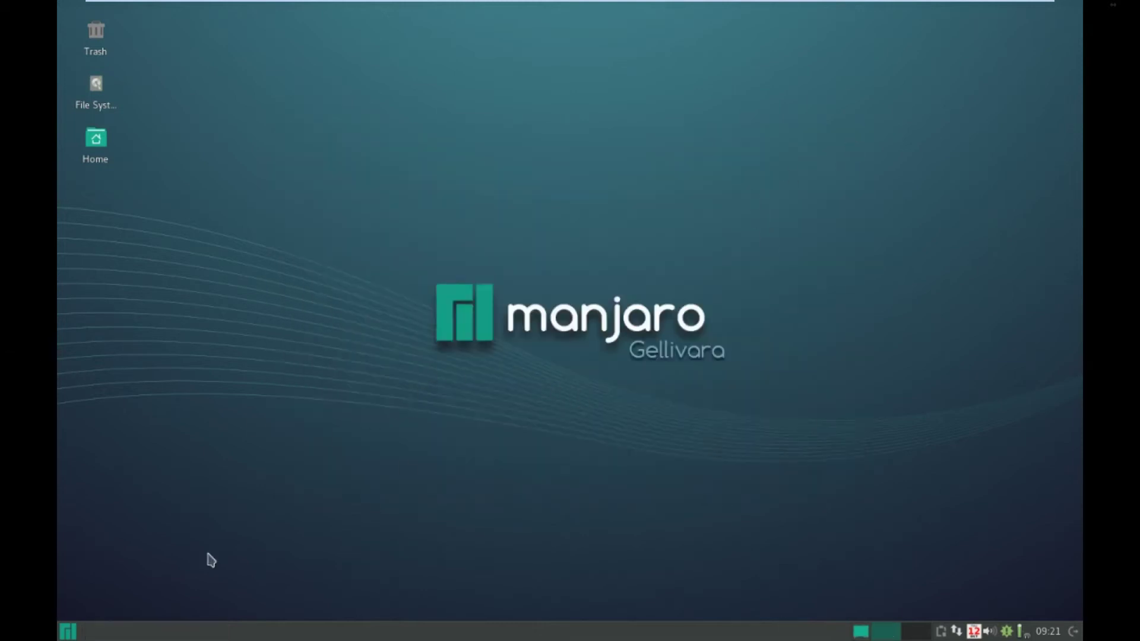
click(69, 631)
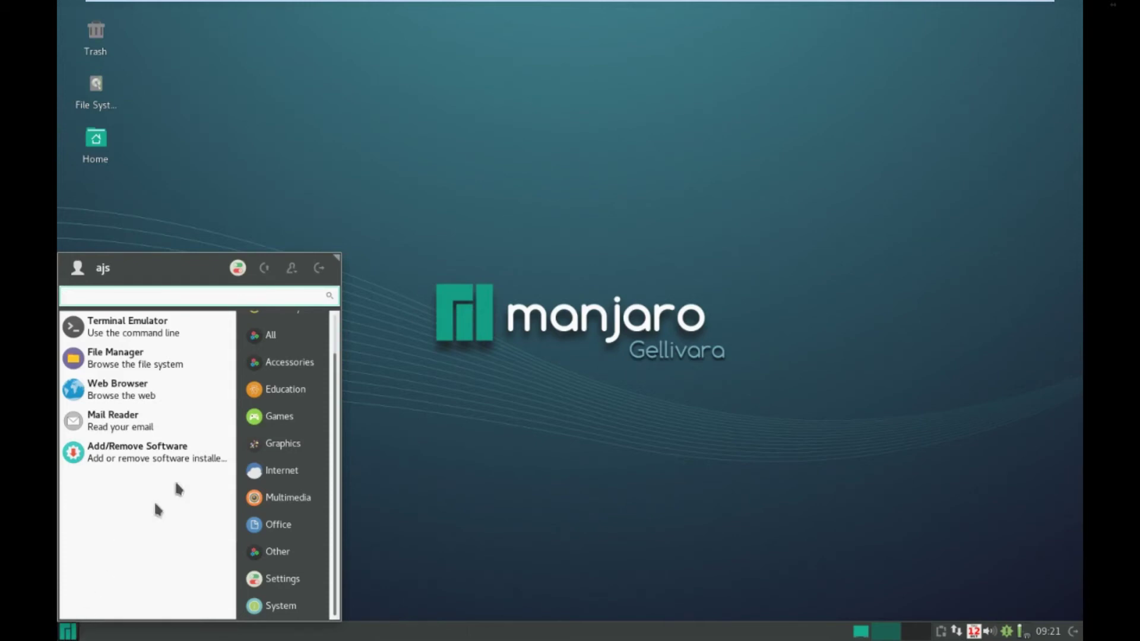
scroll(248, 419, up, 2)
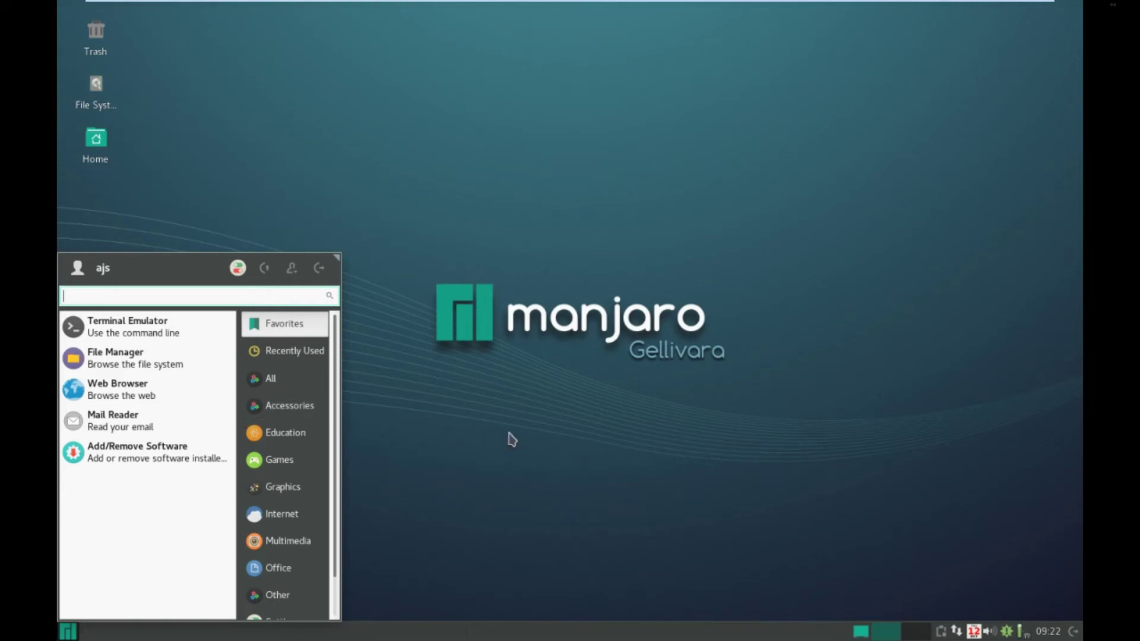
click(836, 549)
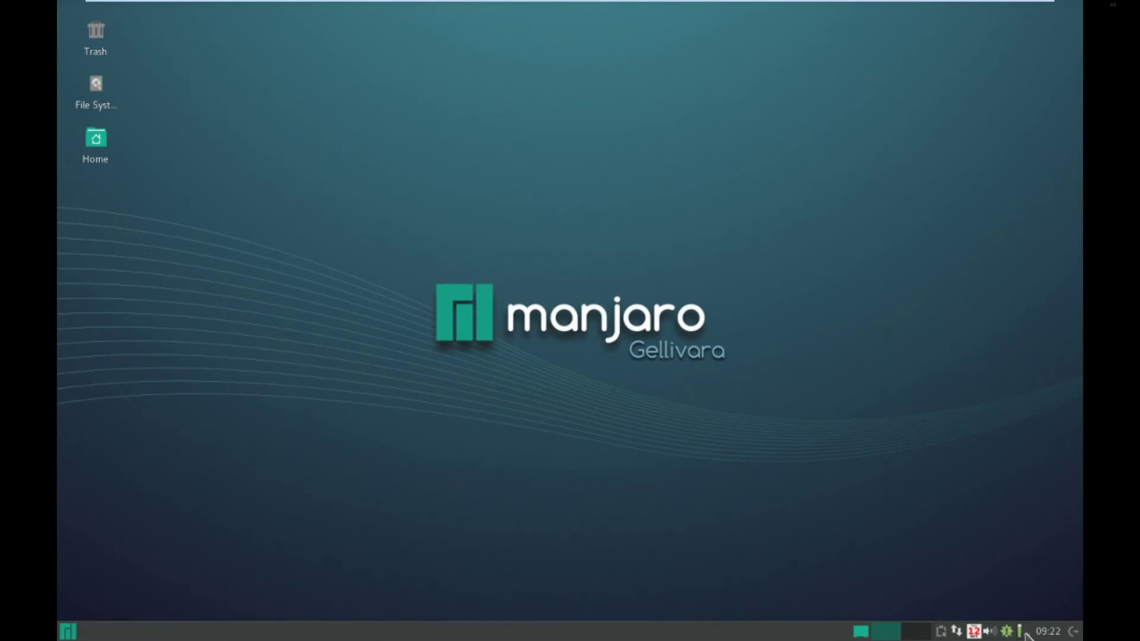
click(993, 632)
click(995, 634)
right_click(994, 633)
click(1035, 571)
right_click(990, 632)
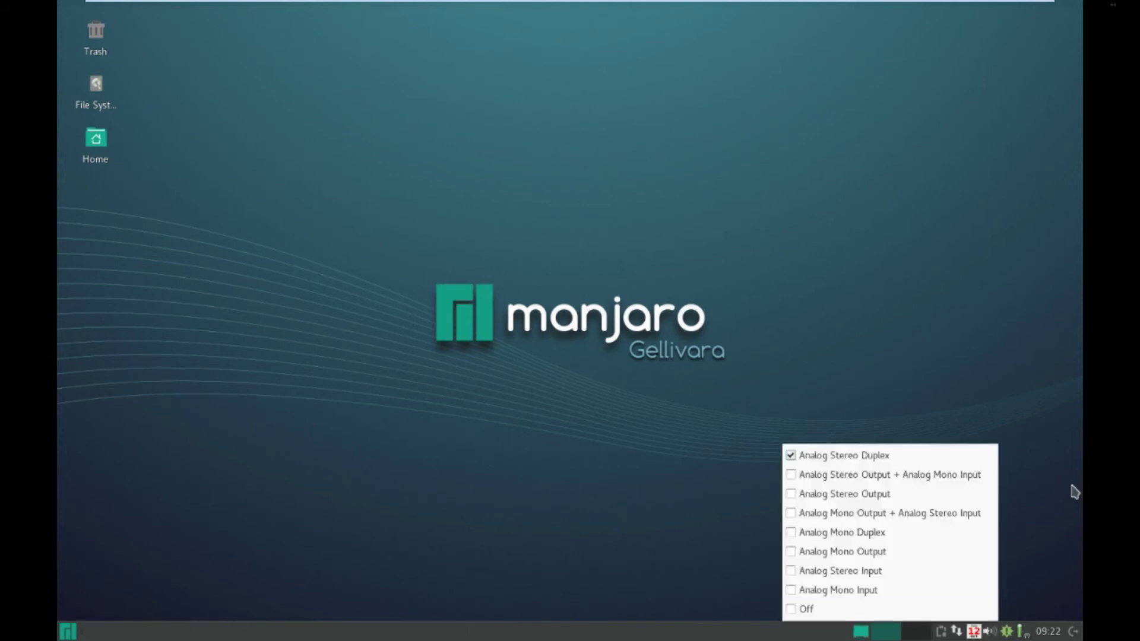
click(1041, 583)
click(972, 631)
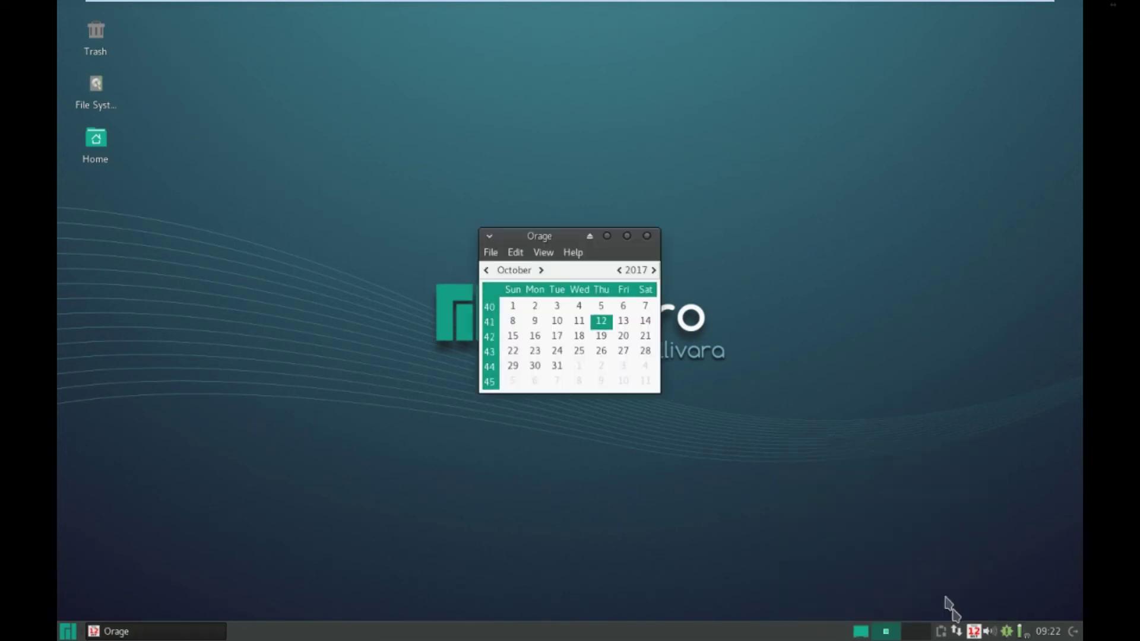
click(647, 236)
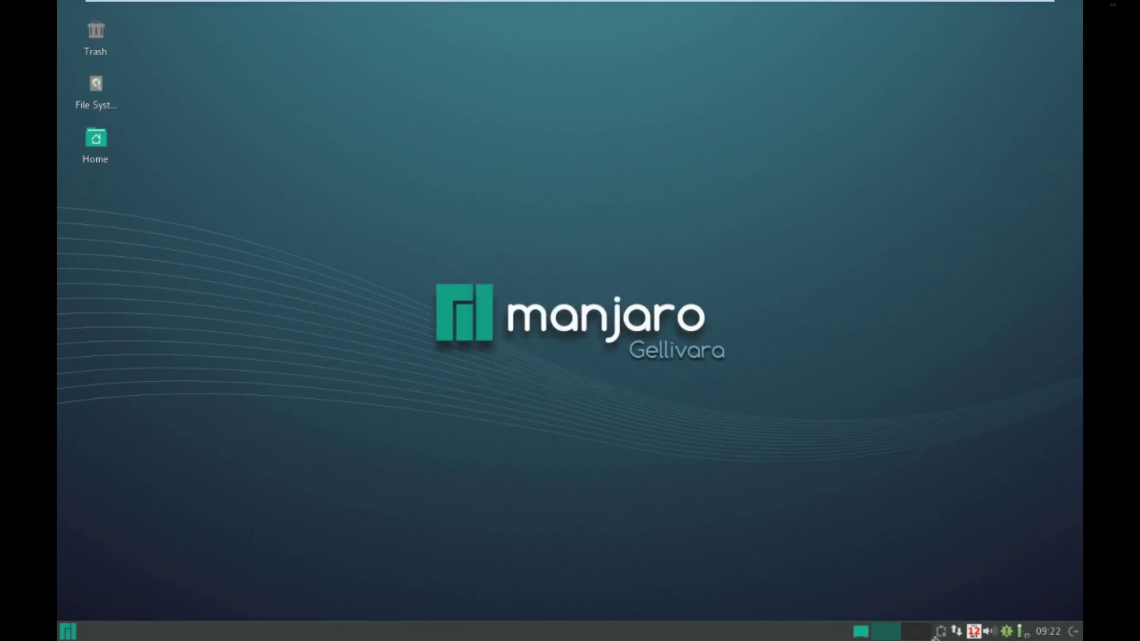